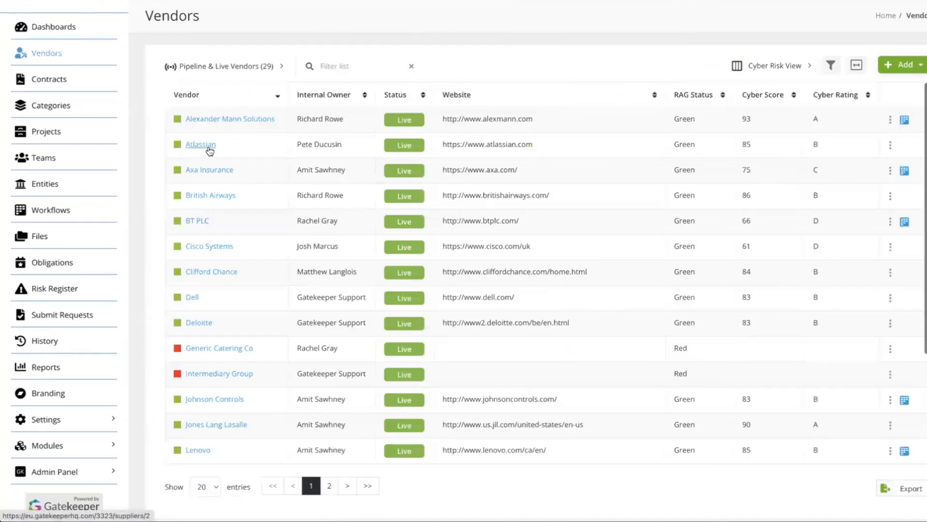
Open the Atlassian vendor record's Market IQ dashboard and review its financial rating, cyber rating and historical financial performance
left_click(208, 147)
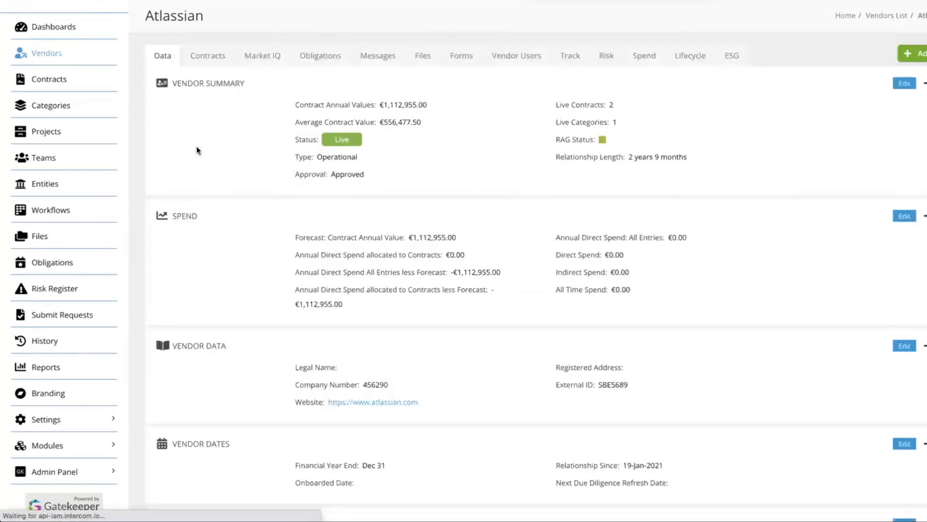
left_click(284, 58)
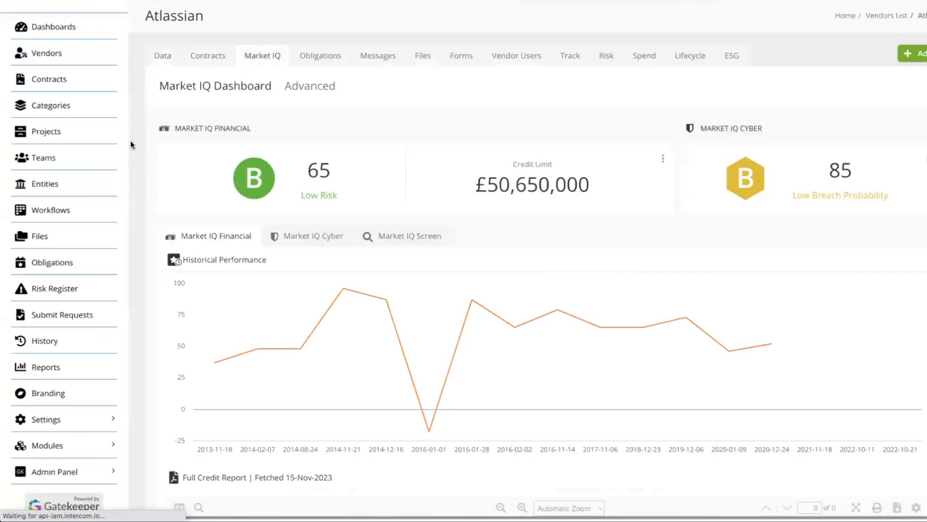
scroll(130, 141, "down", 1)
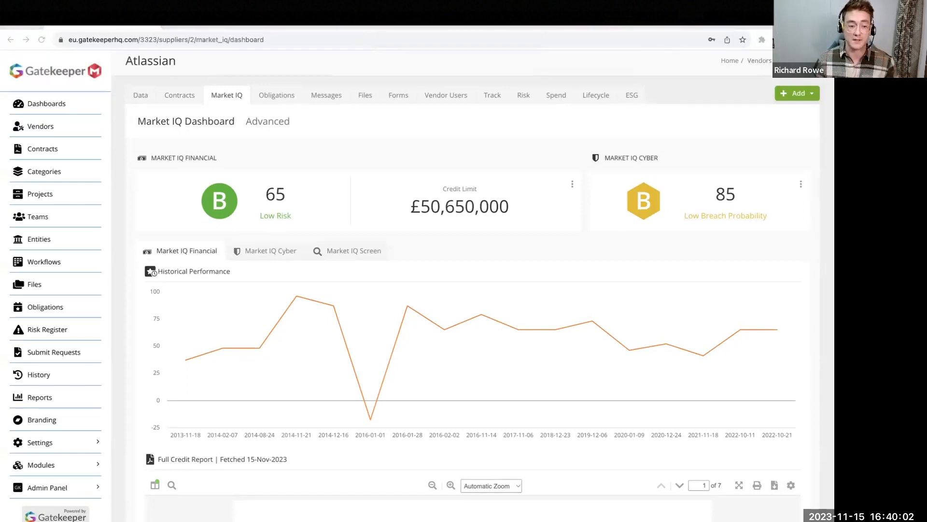
left_click(117, 232)
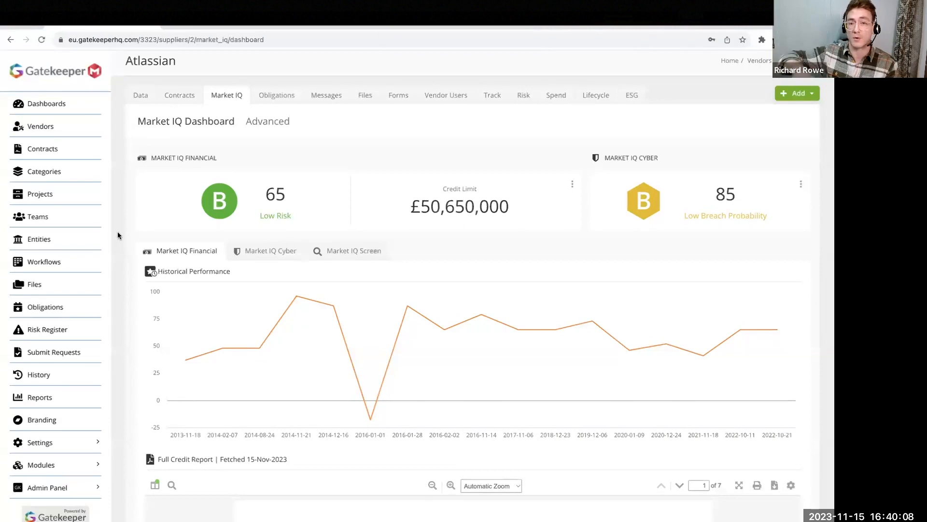
scroll(118, 235, "down", 2)
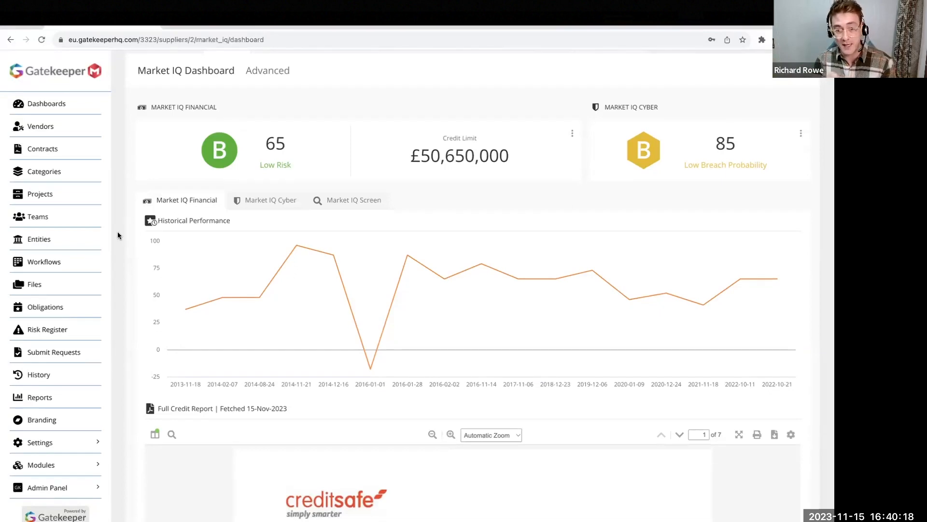
scroll(233, 158, "down", 1)
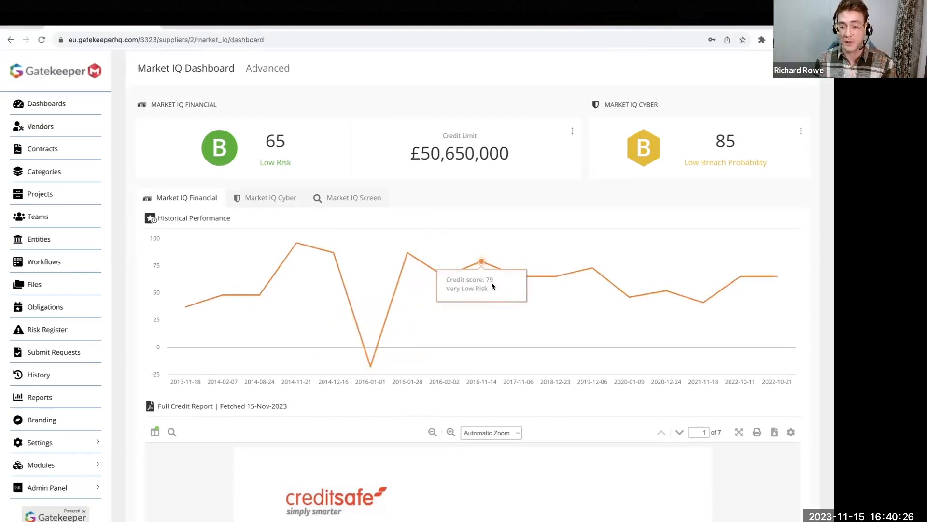
Read through Atlassian's full credit report, from the company summary to the company history, payment data and profit and loss sections
scroll(491, 282, "down", 5)
scroll(130, 320, "down", 3)
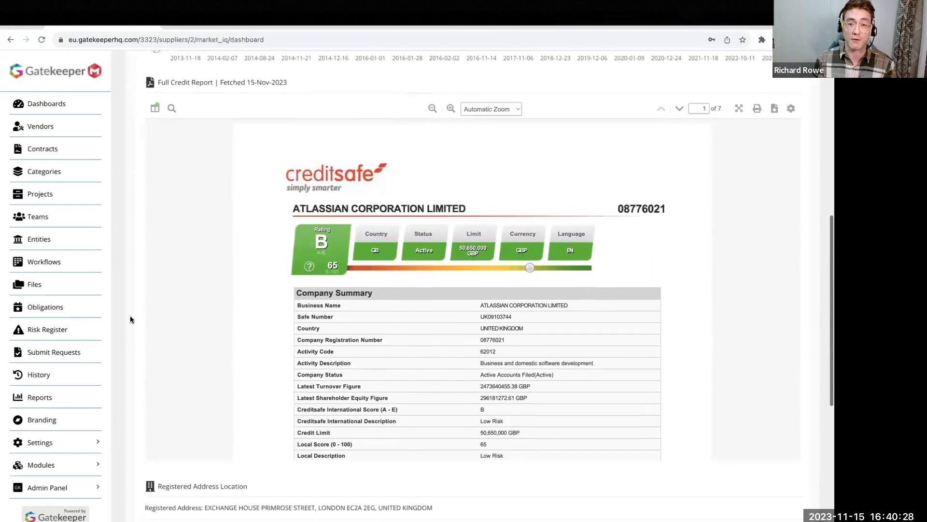
scroll(349, 279, "down", 10)
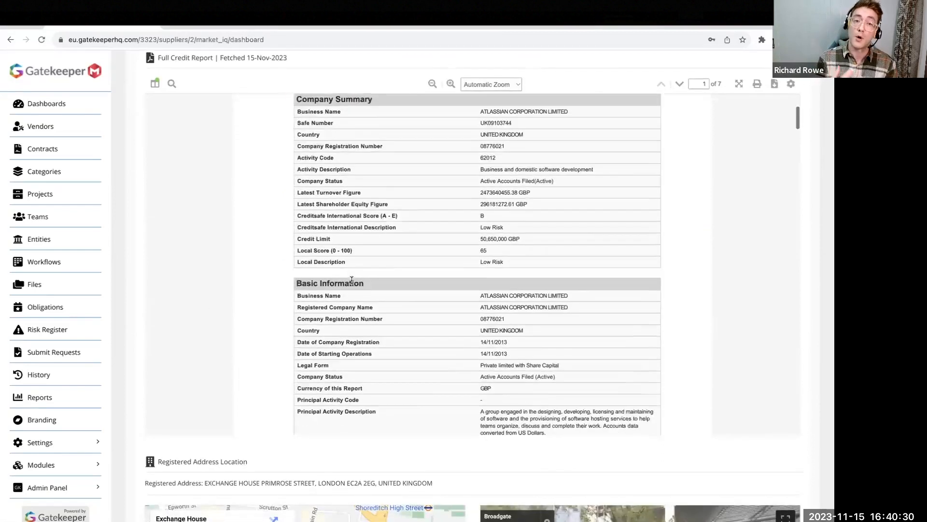
scroll(349, 279, "down", 10)
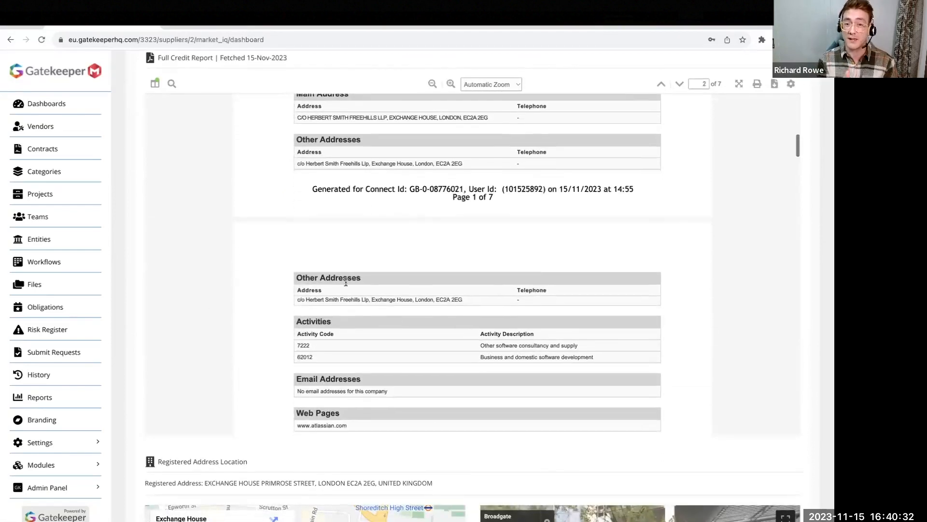
scroll(346, 282, "down", 5)
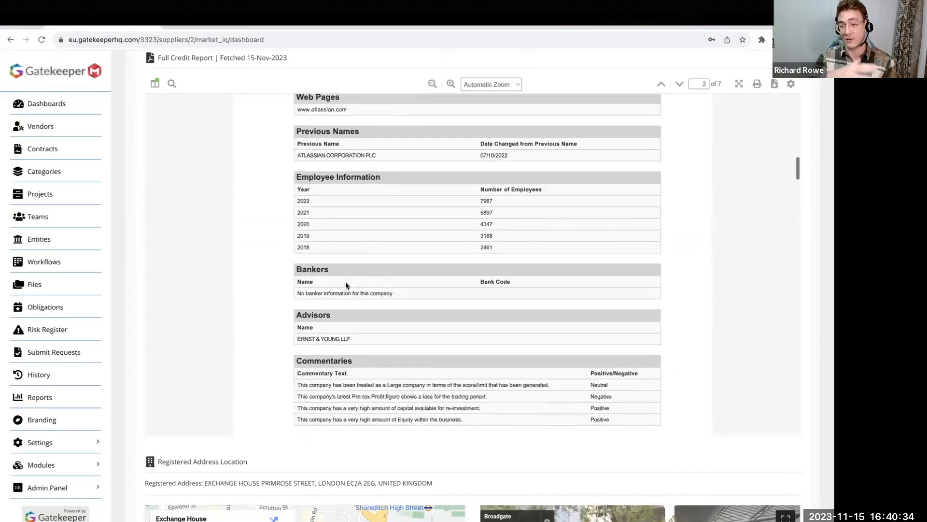
scroll(247, 302, "down", 6)
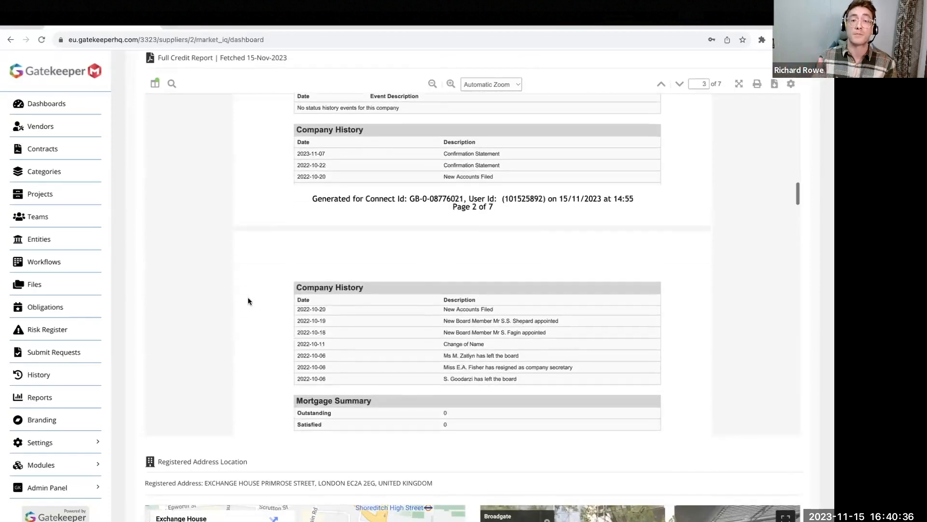
scroll(114, 305, "down", 4)
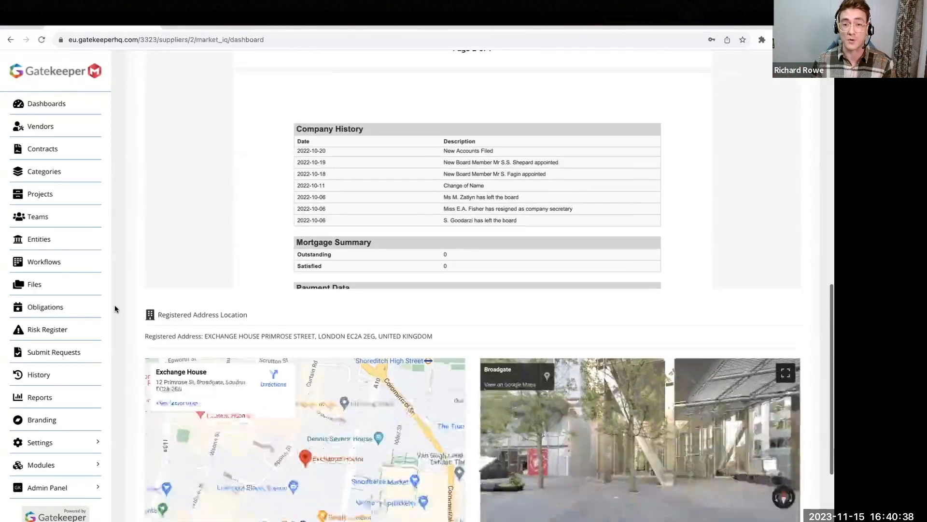
scroll(114, 305, "up", 6)
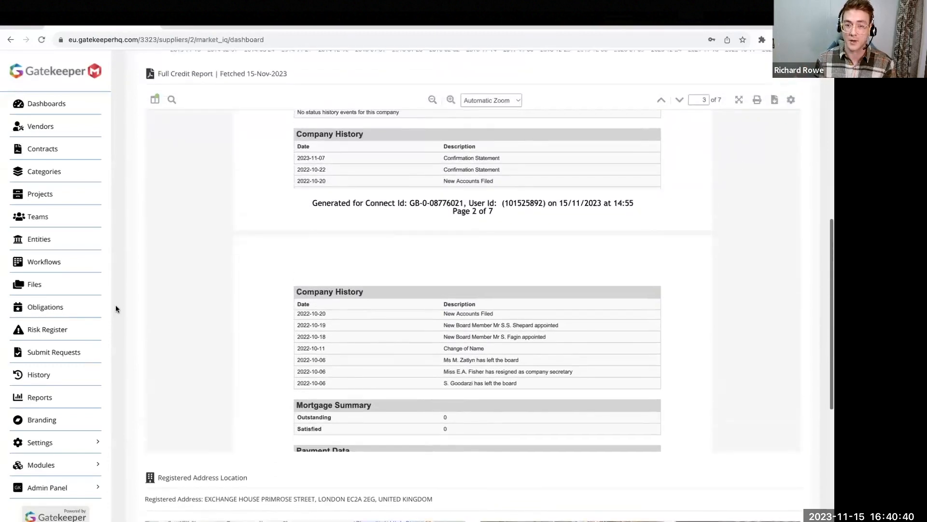
scroll(263, 303, "down", 6)
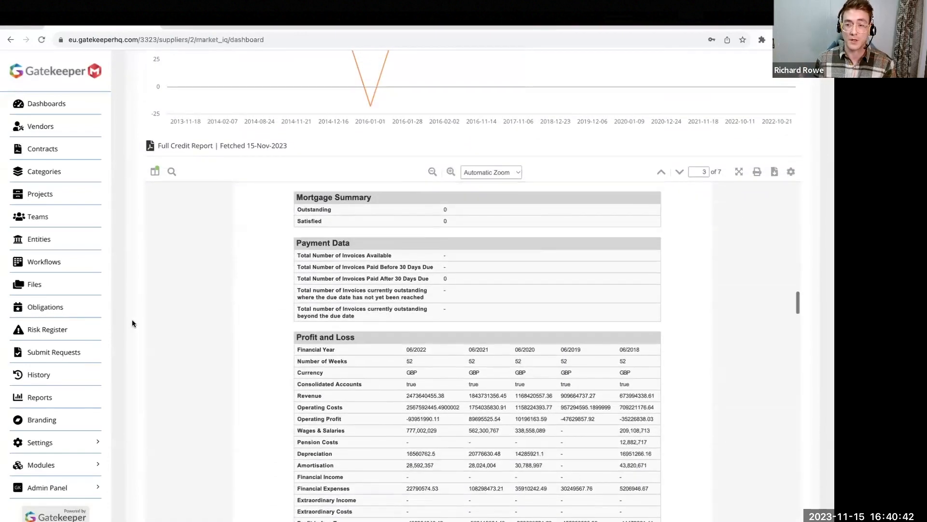
scroll(131, 320, "up", 2)
scroll(131, 320, "up", 5)
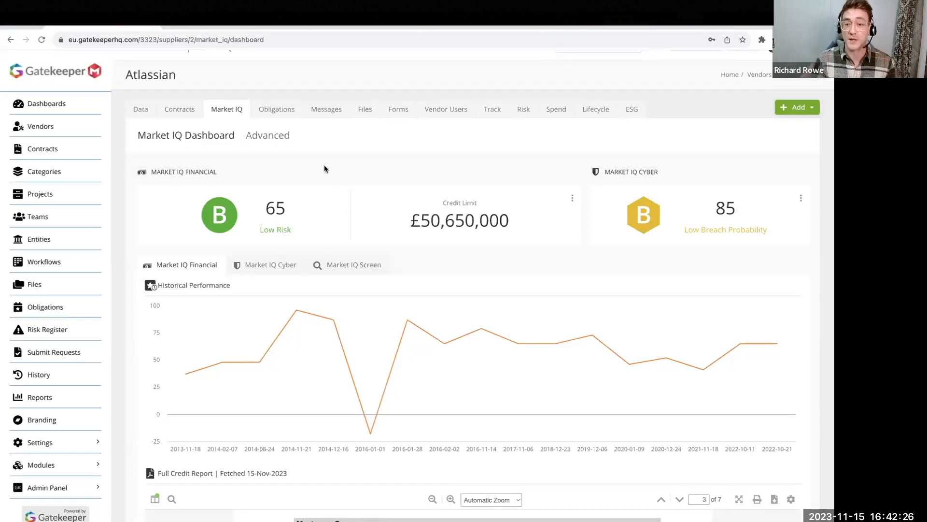
Review Atlassian's Market IQ Cyber historical performance and open its Market IQ Screen compliance risk section
left_click(290, 263)
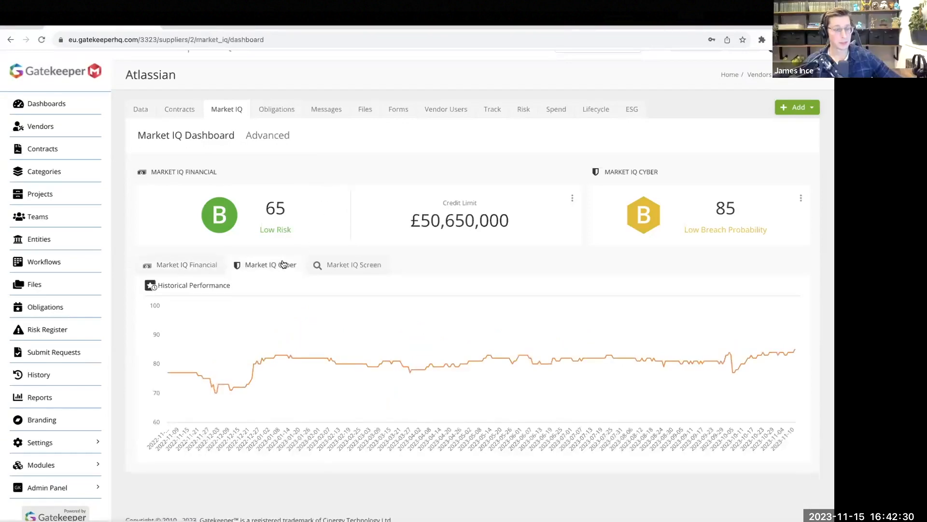
scroll(407, 265, "down", 1)
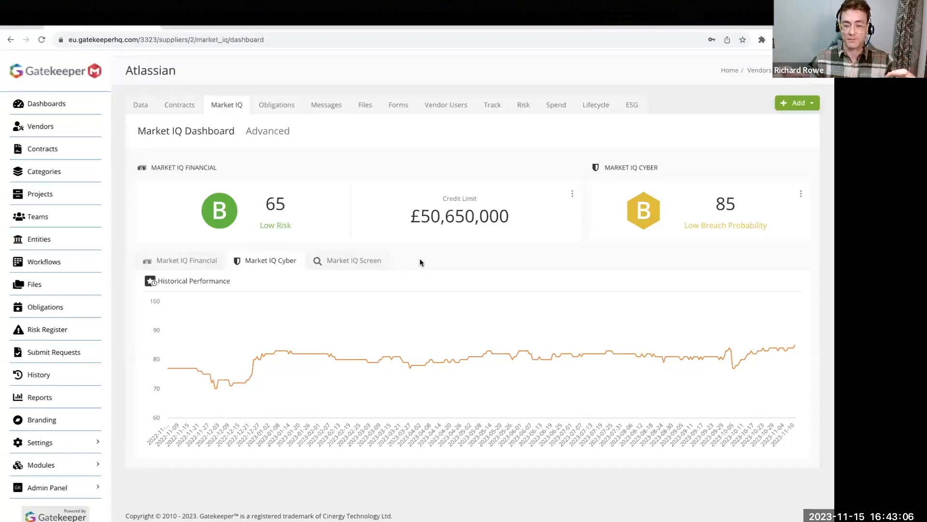
left_click(367, 260)
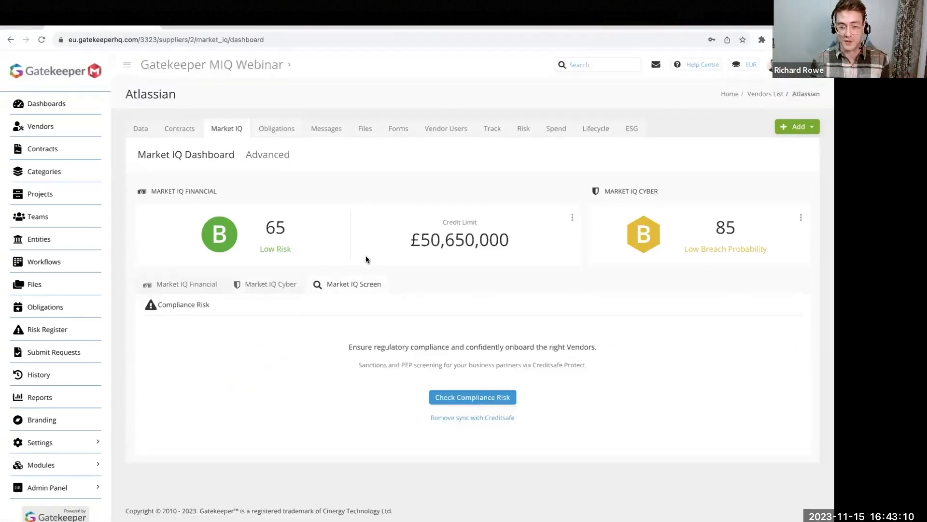
Check Atlassian's compliance risk in Creditsafe and examine the alerts for the company, its current directors and its ultimate beneficiary owners
left_click(464, 396)
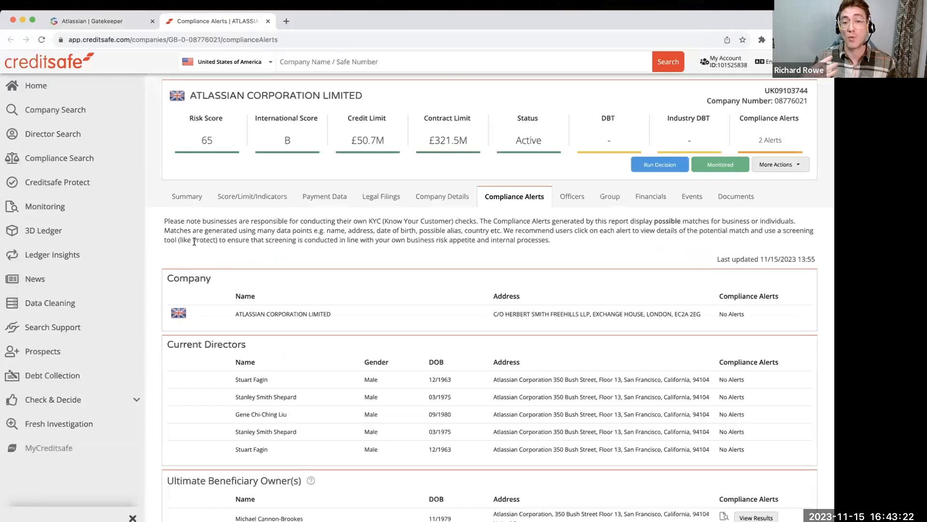
scroll(152, 233, "down", 3)
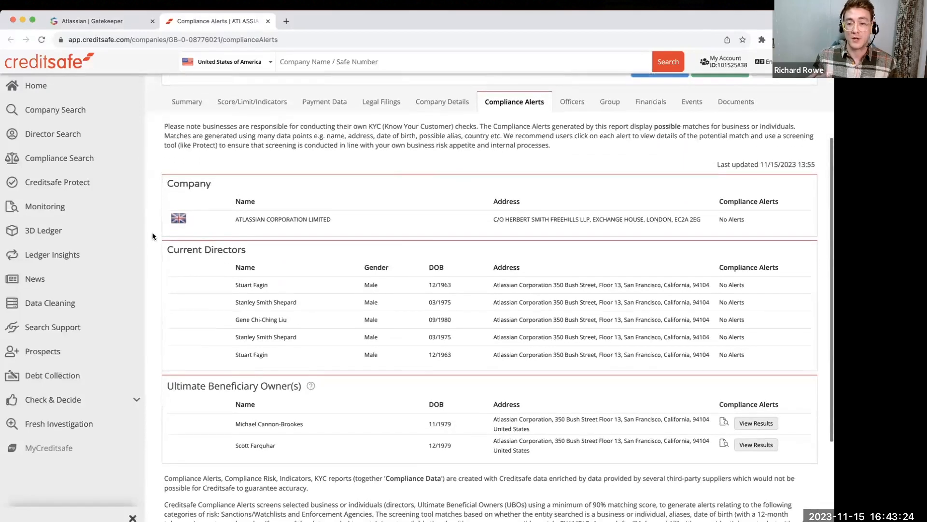
scroll(152, 233, "down", 1)
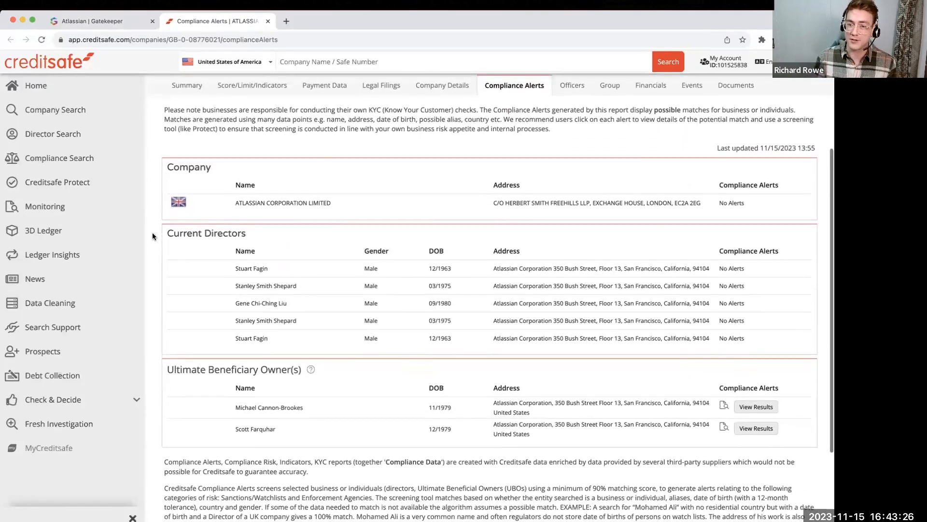
scroll(153, 232, "down", 1)
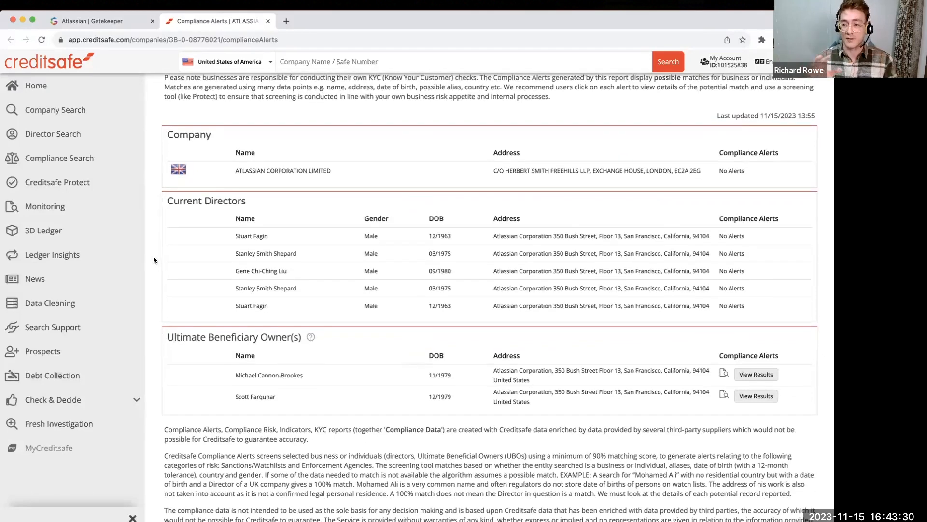
View the screening results for the first-listed ultimate beneficiary owner, then close both Creditsafe pages to return to Gatekeeper
left_click(749, 367)
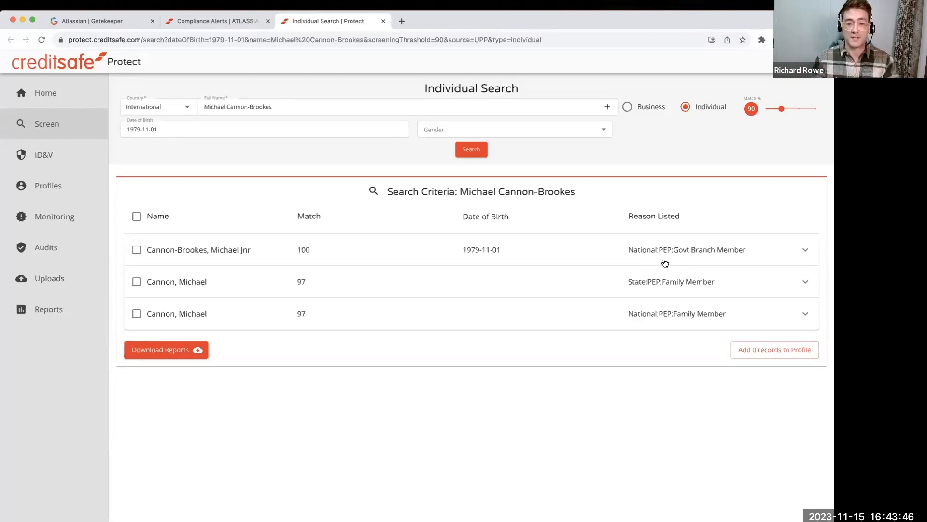
key("super+w")
key("super+w")
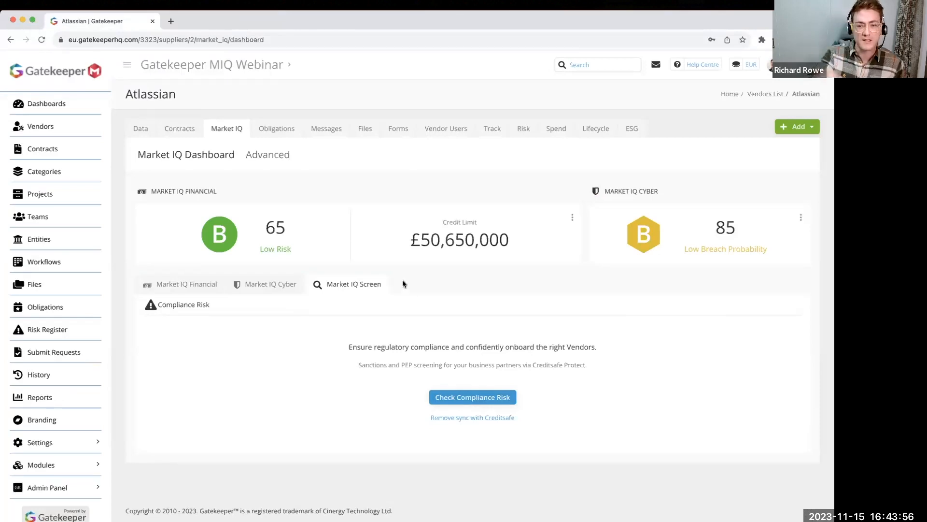
Open the Market IQ folder in Atlassian's files and expand the details of Atlassian-Full-Credit-Report-2023-Nov-15.pdf
left_click(368, 132)
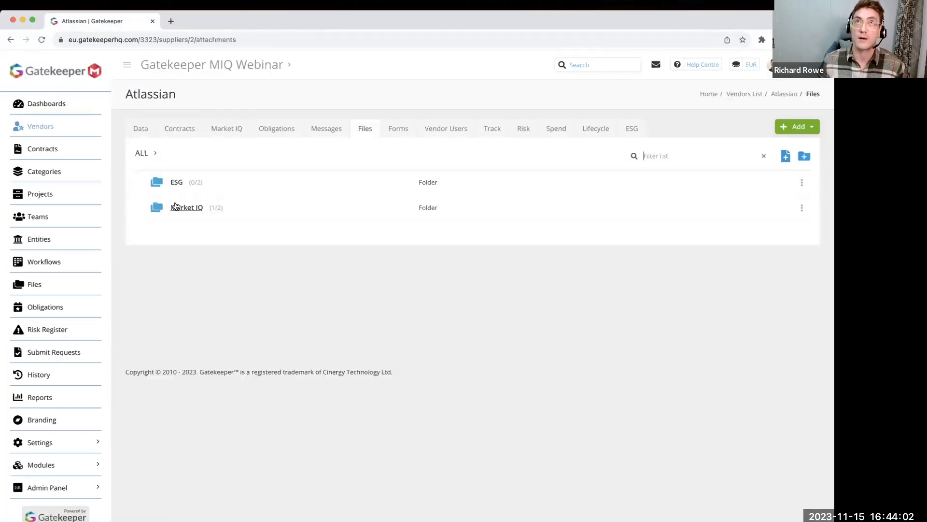
left_click(174, 209)
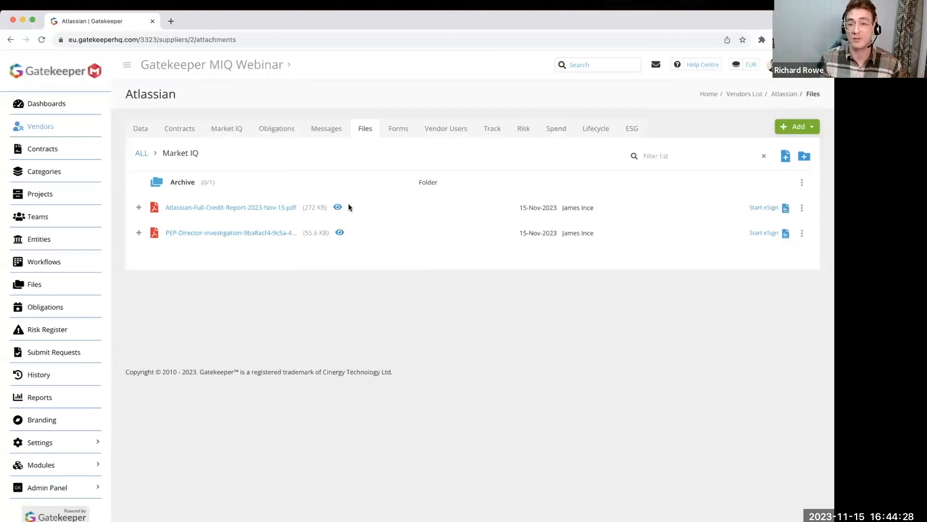
left_click(139, 208)
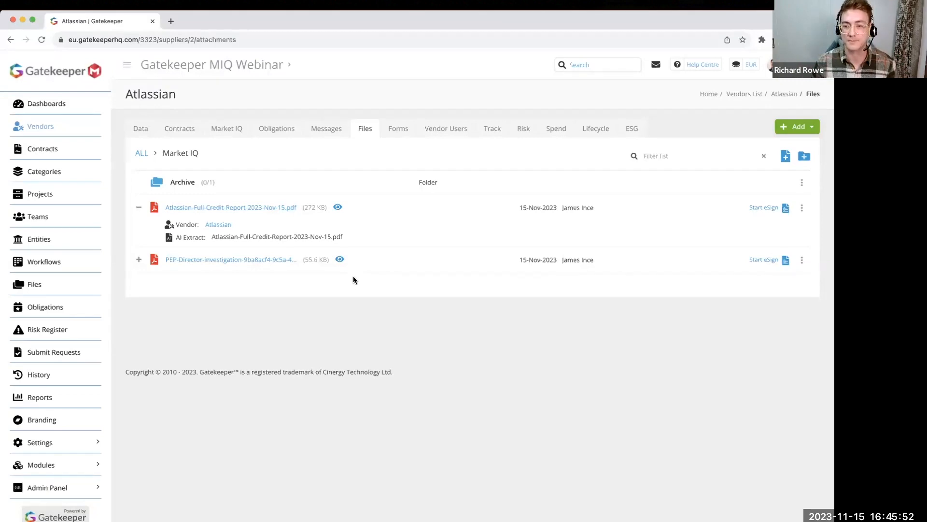
Open Atlassian's ESG Due Diligence form and look at its internal review notes and vendor core details
left_click(404, 131)
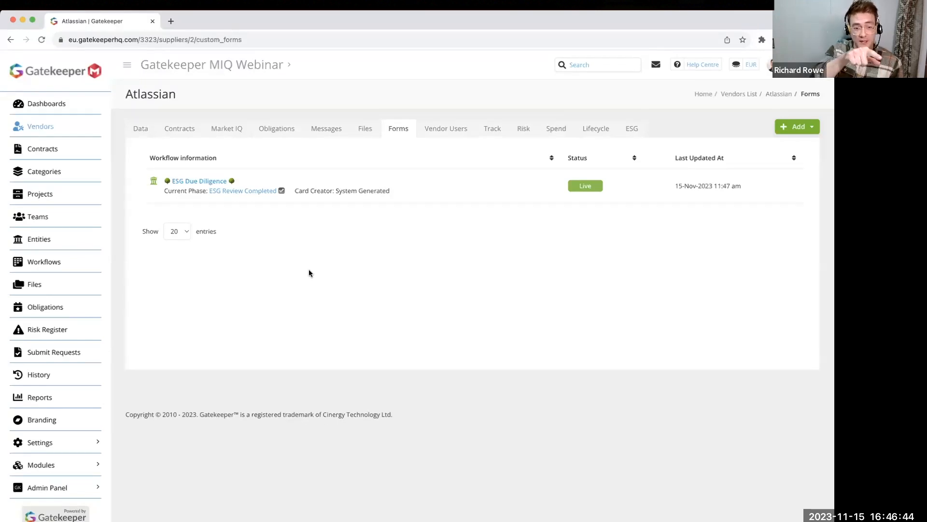
left_click(207, 182)
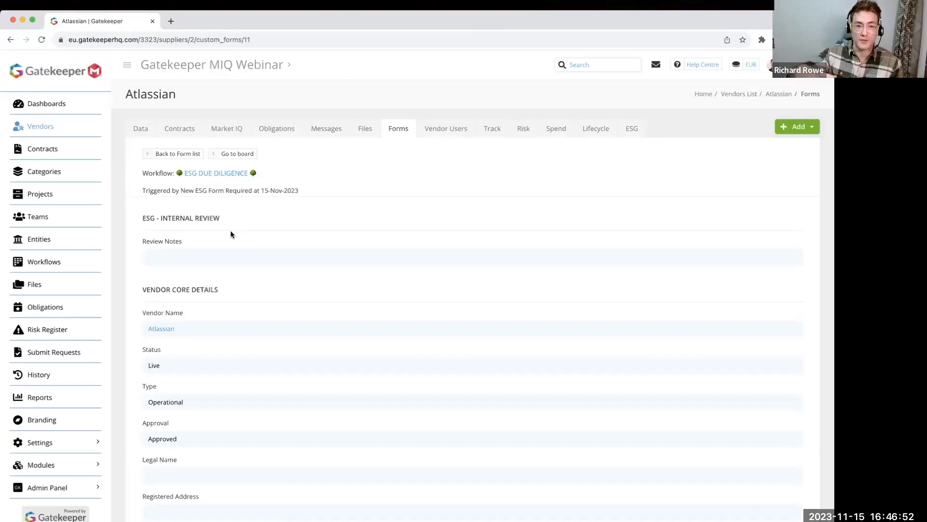
left_click_drag(141, 238, 218, 245)
left_click(226, 244)
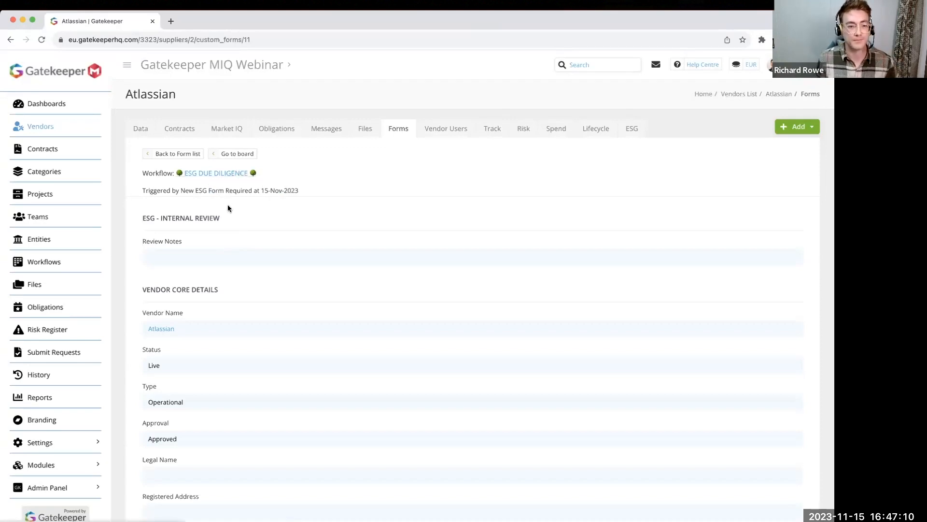
Go to the ESG Due Diligence workflow card for Atlassian and review its history back to the trigger event
left_click(227, 174)
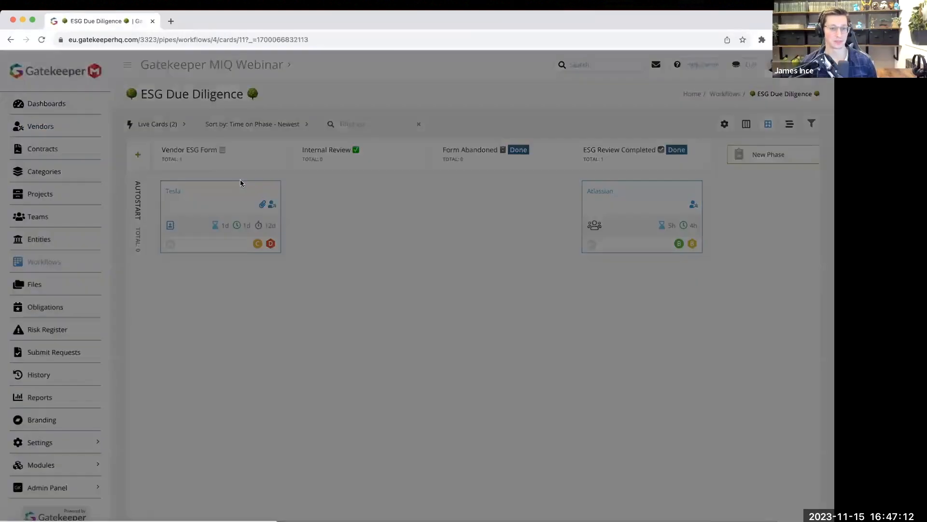
left_click(628, 177)
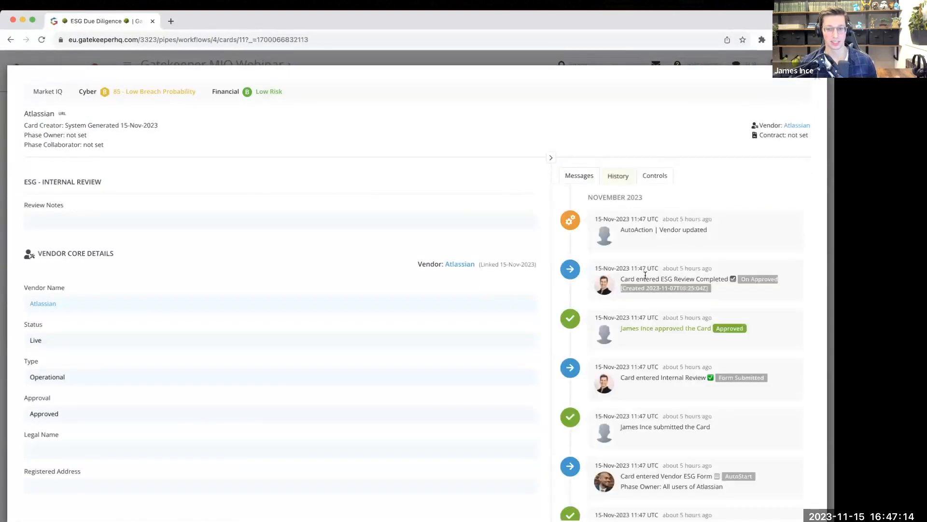
scroll(642, 271, "down", 5)
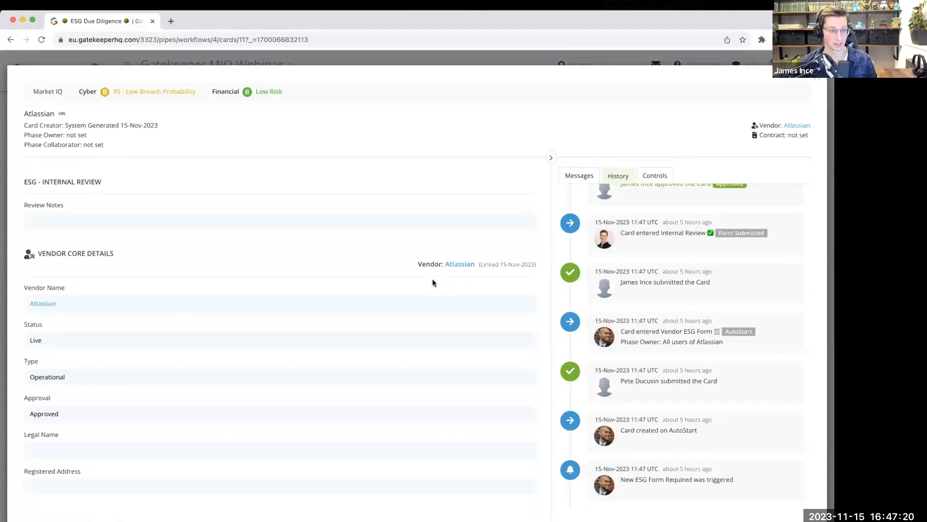
Leave the ESG Due Diligence workflow card and return to Atlassian's Market IQ dashboard
left_click(11, 43)
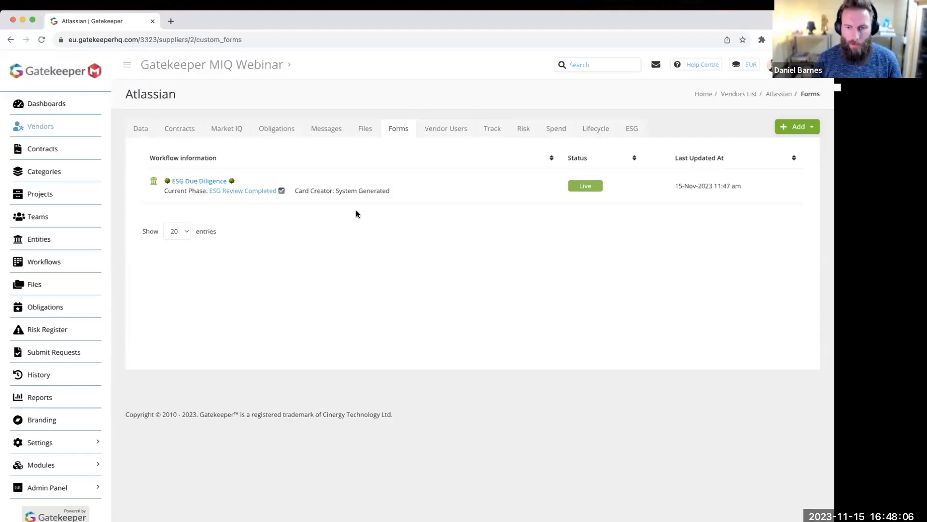
left_click(240, 132)
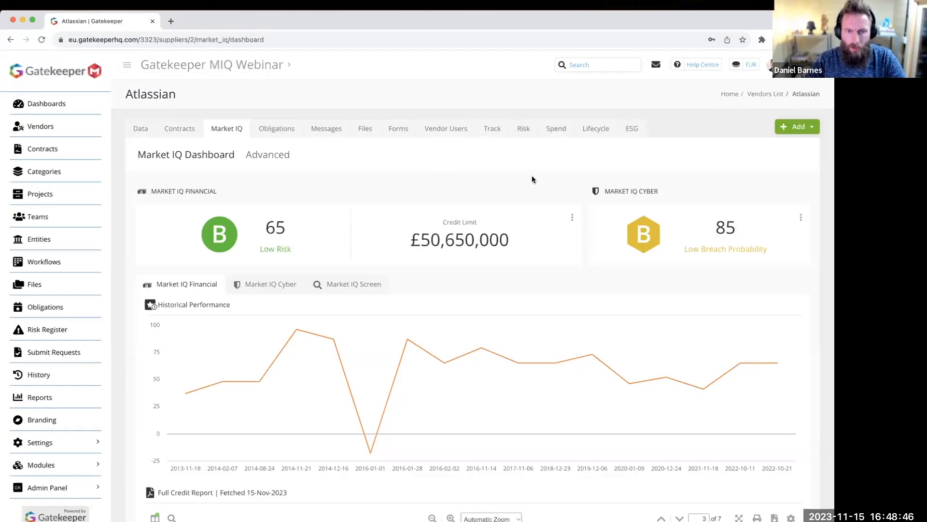
Open Atlassian's ESG record and review the status and dates in its ESG Assessments Summary
left_click(643, 134)
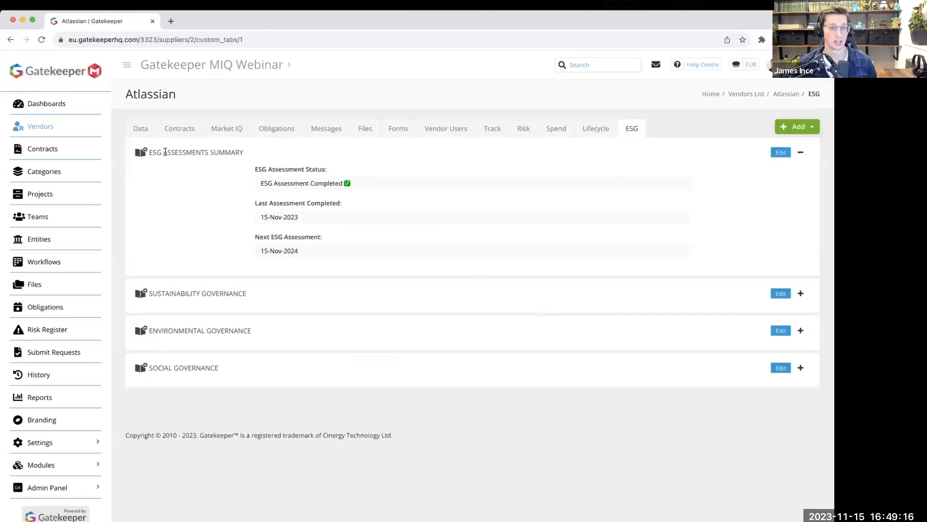
left_click_drag(147, 152, 323, 169)
left_click(252, 151)
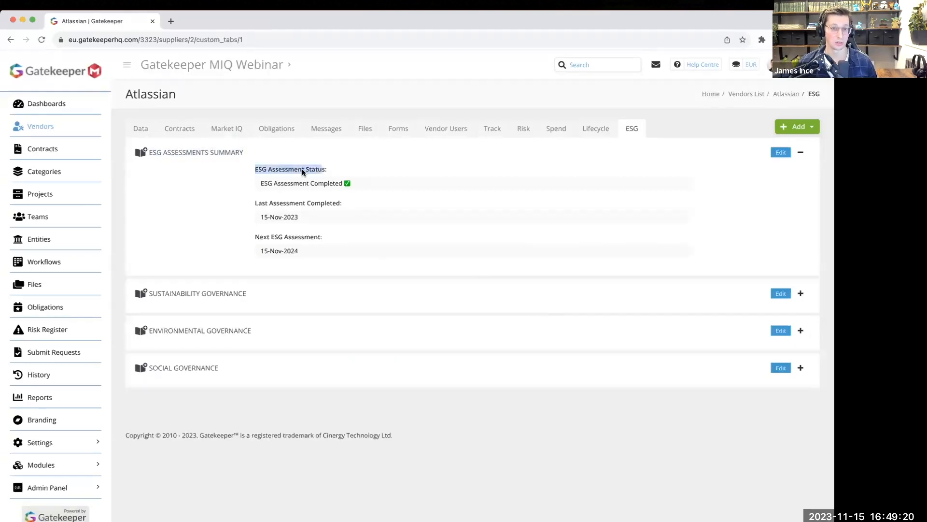
double_click(337, 183)
left_click(311, 215)
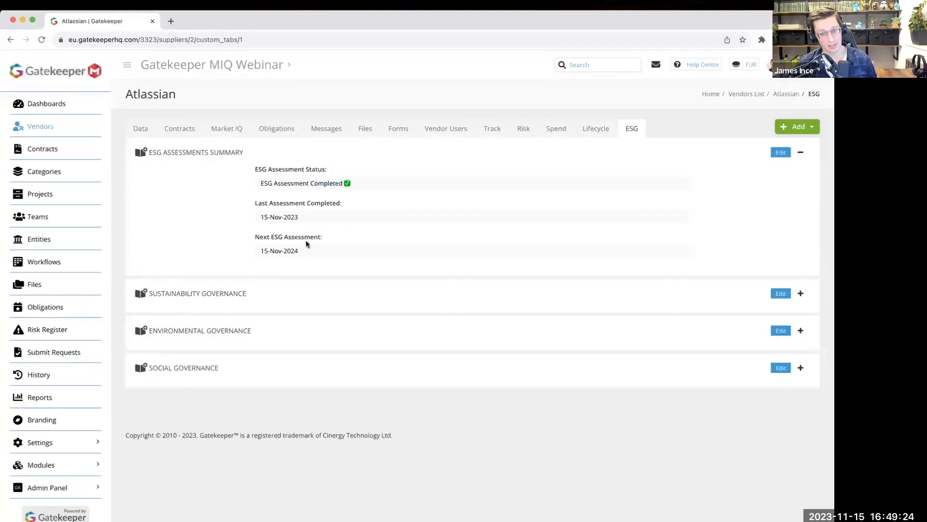
Expand Atlassian's Sustainability Governance and Environmental Governance sections to review their details, and collapse both again
left_click(802, 293)
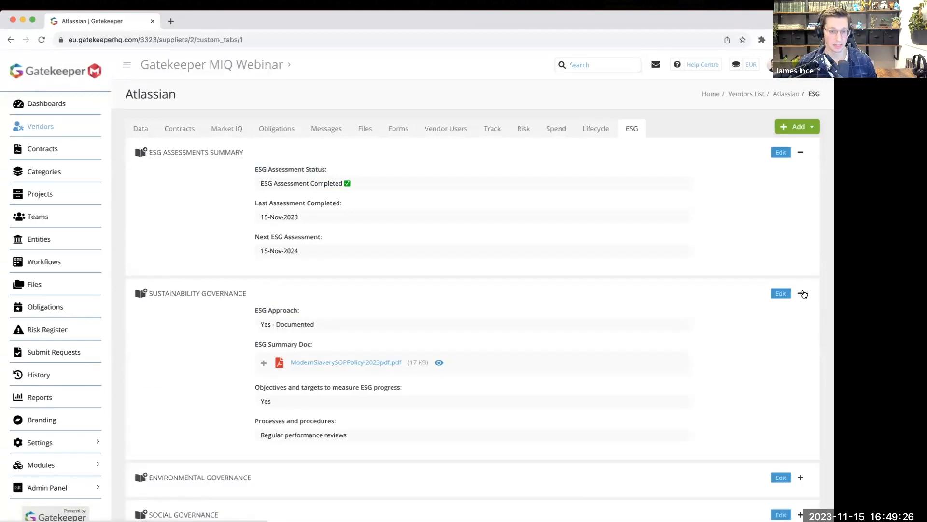
scroll(803, 293, "down", 3)
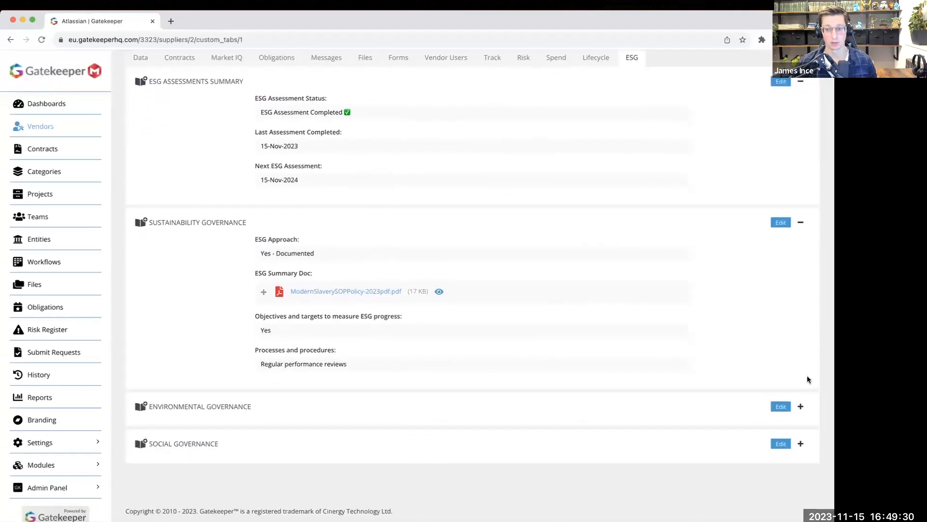
left_click(801, 411)
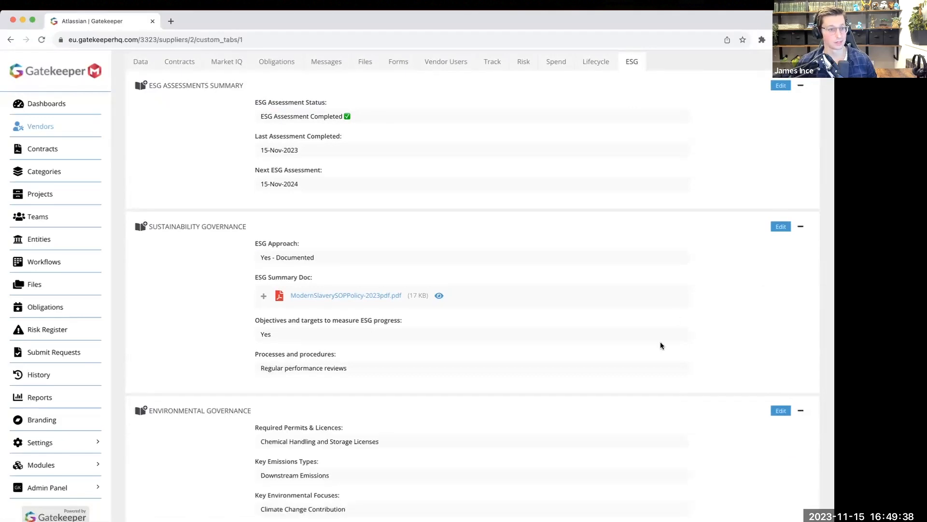
scroll(660, 341, "up", 3)
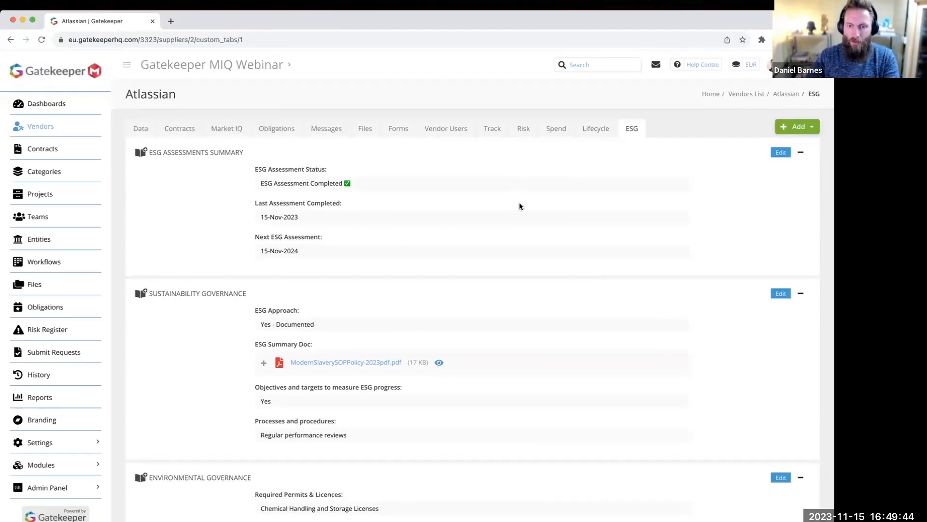
left_click(802, 294)
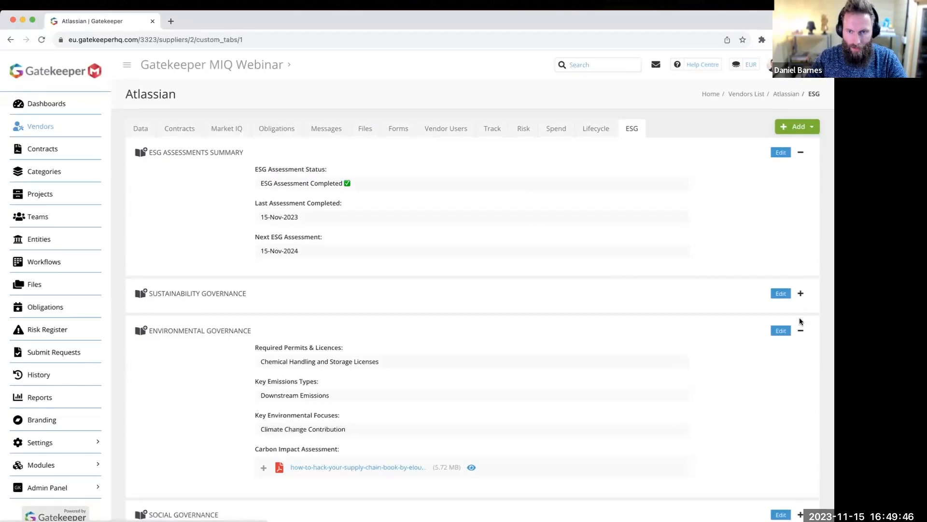
left_click(800, 331)
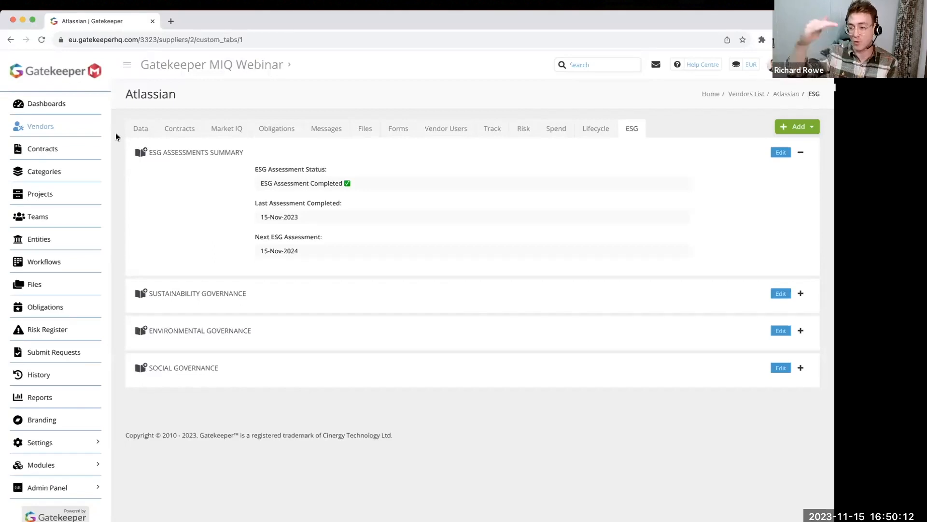
Add all Sustainability Governance, Environmental Governance and Social Governance columns from ESG to the vendors list
left_click(66, 125)
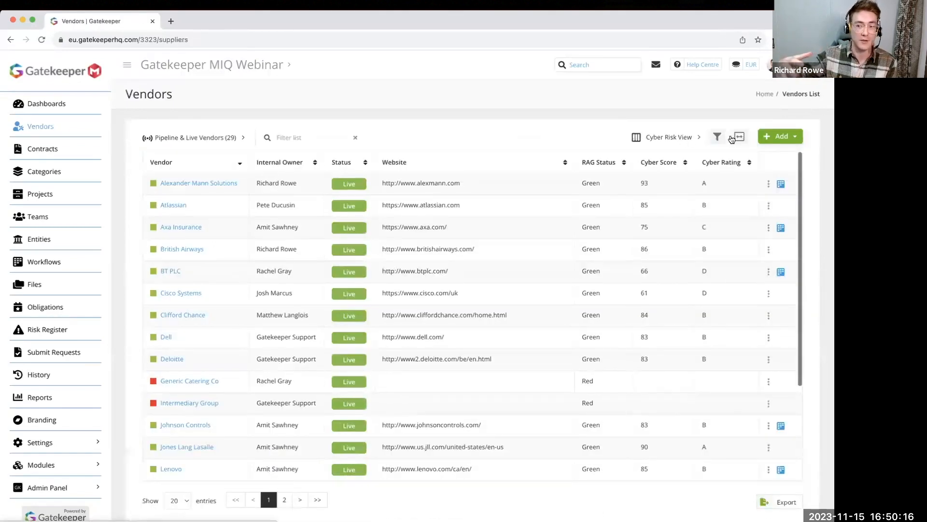
left_click(740, 137)
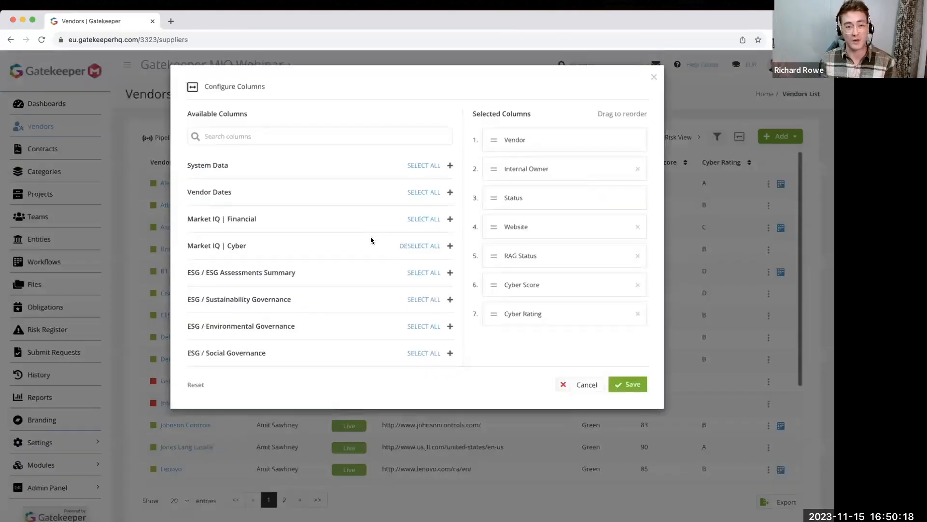
left_click(419, 299)
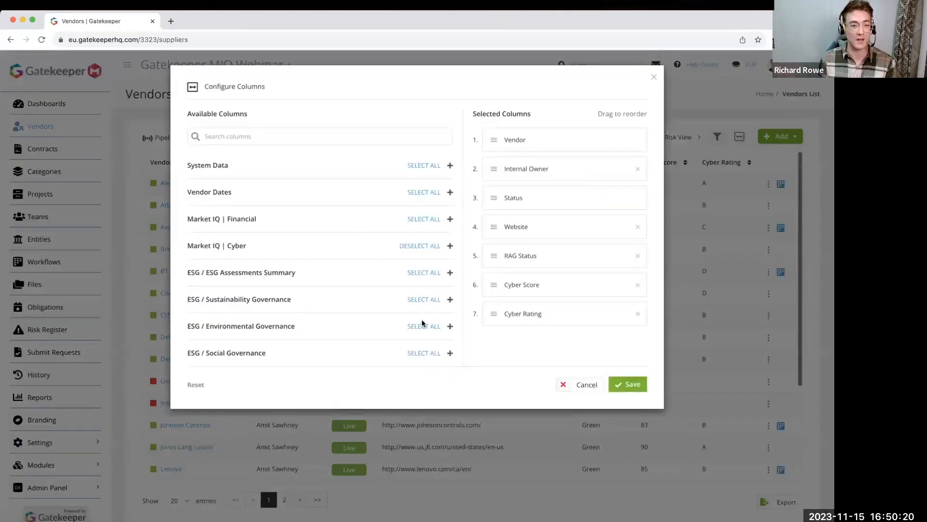
left_click(422, 325)
left_click(424, 353)
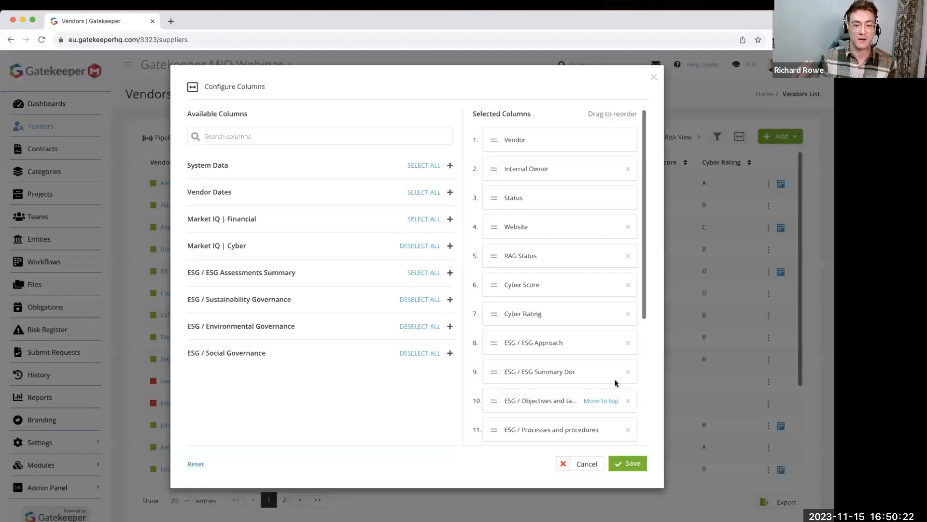
left_click(628, 465)
Apply a persistent filter to the vendors list where Vendor Type is one of Strategic
left_click(717, 138)
left_click(295, 122)
type("ty")
key("Return")
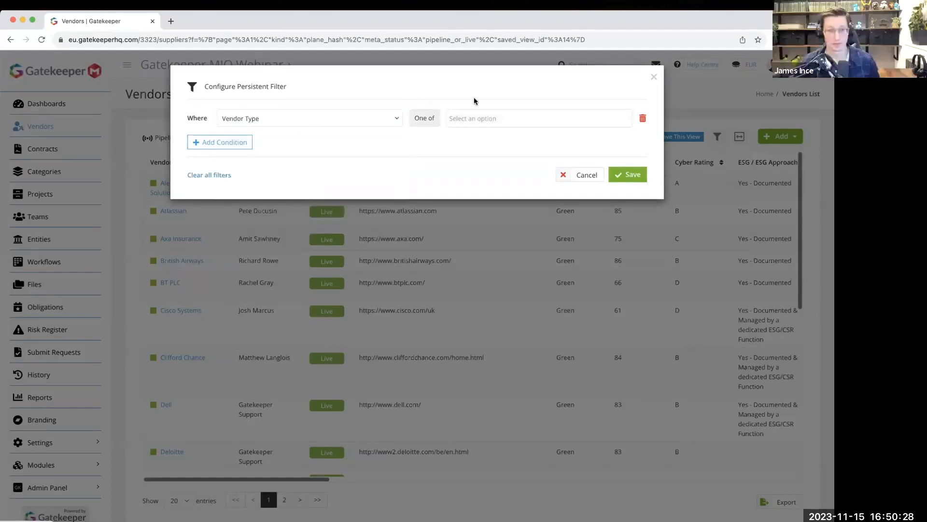
left_click(476, 119)
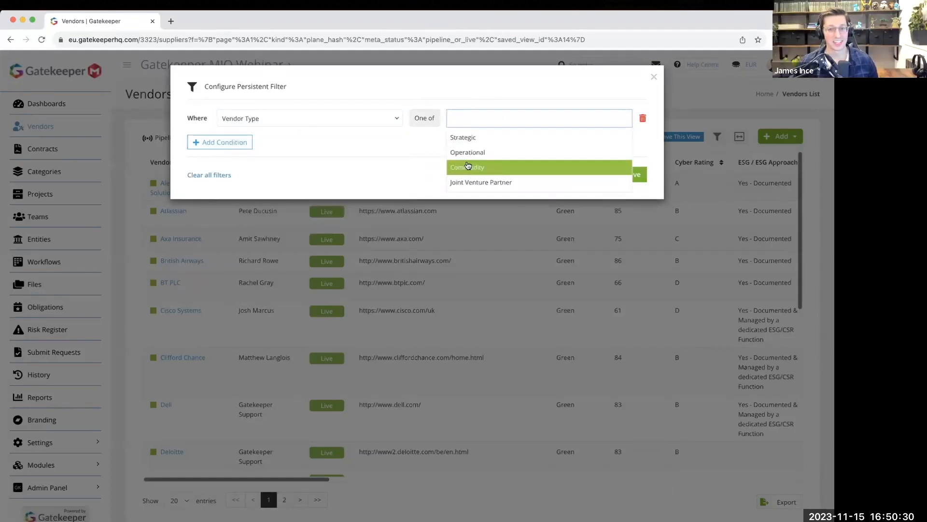
left_click(486, 143)
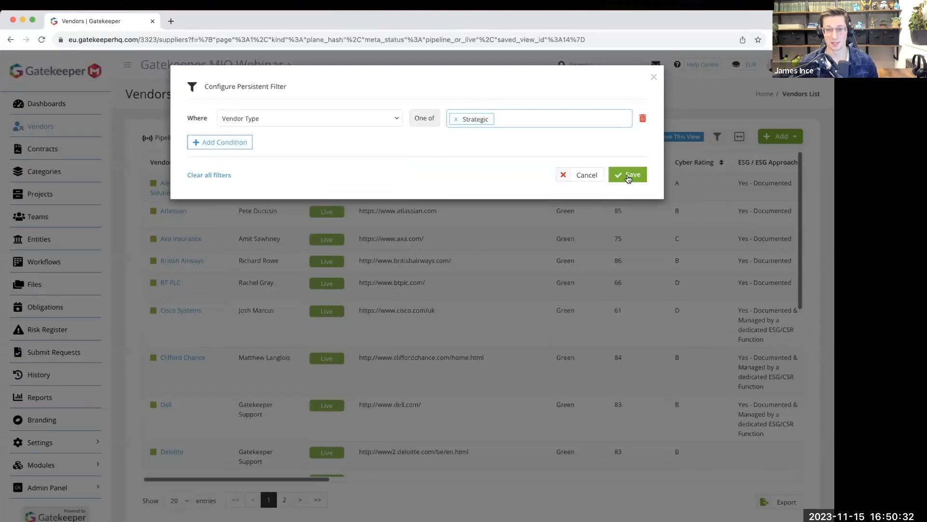
left_click(629, 176)
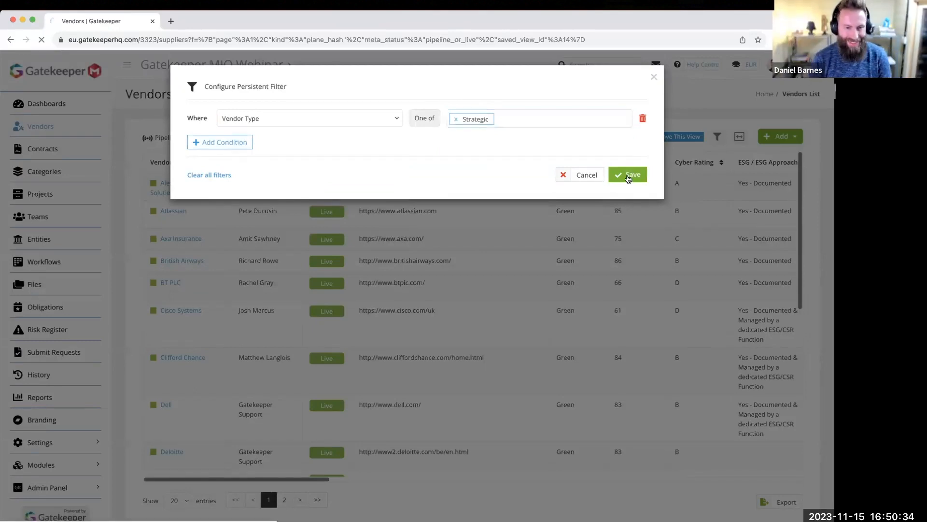
Save the filtered vendors list with its ESG columns as a new view titled "Tier 1 ESG"
scroll(594, 200, "right", 10)
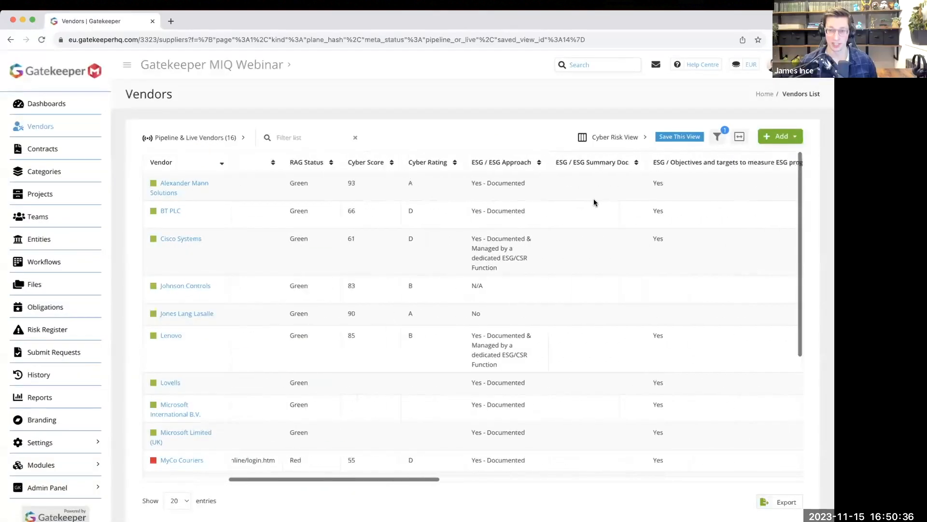
scroll(592, 198, "right", 5)
left_click(669, 136)
left_click_drag(391, 133, 286, 126)
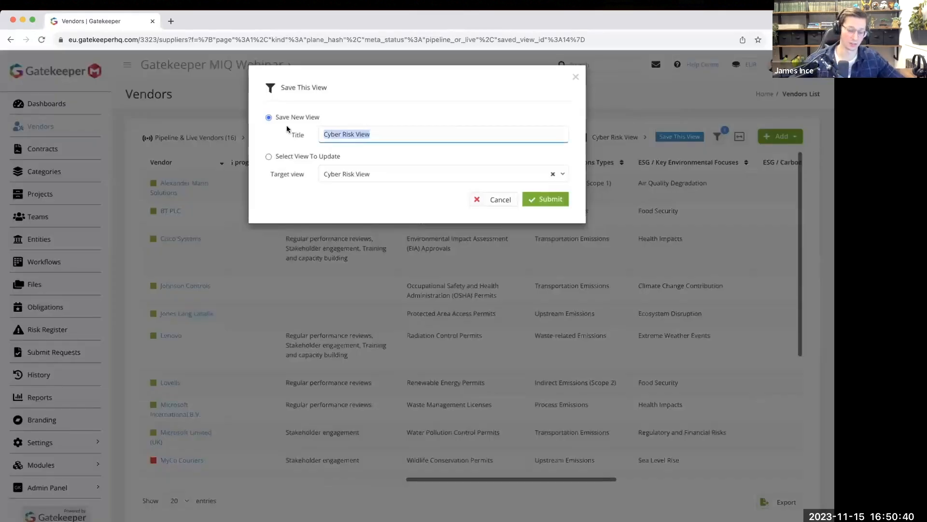
key("BackSpace")
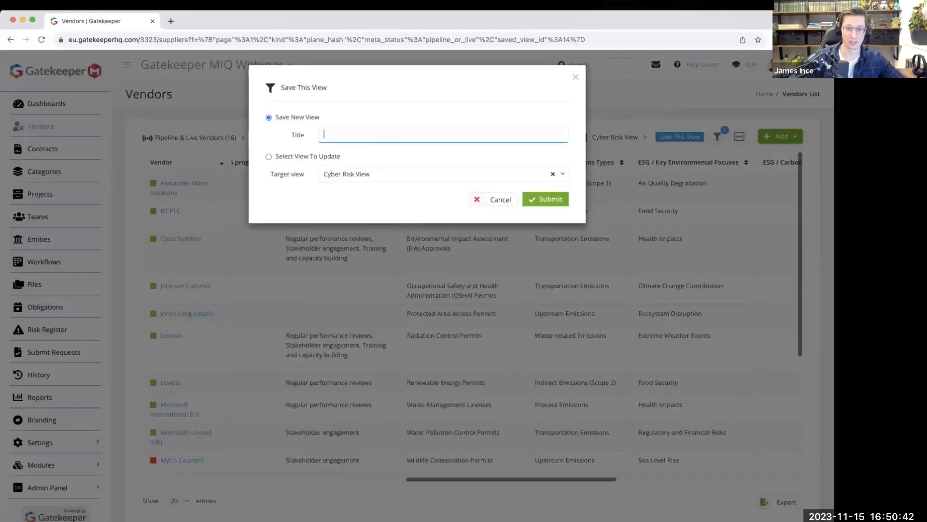
type("Tier 1")
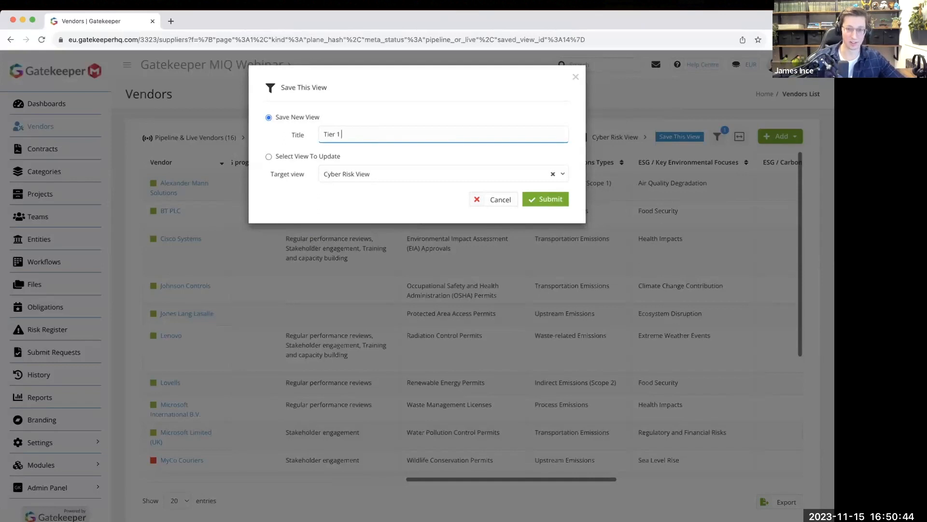
type(" ESG")
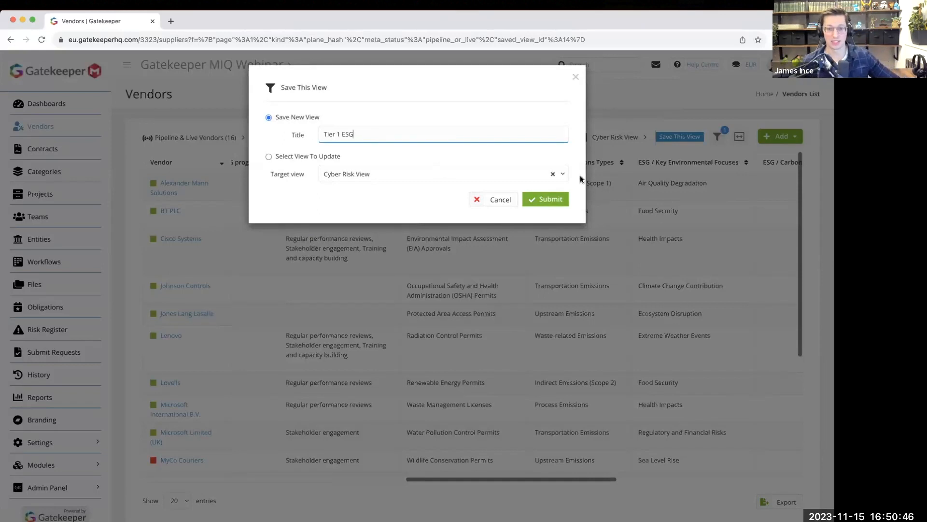
left_click(553, 198)
Examine the ESG columns for all strategic vendors in the Tier 1 ESG view
scroll(374, 217, "right", 10)
scroll(531, 248, "right", 4)
scroll(532, 248, "down", 5)
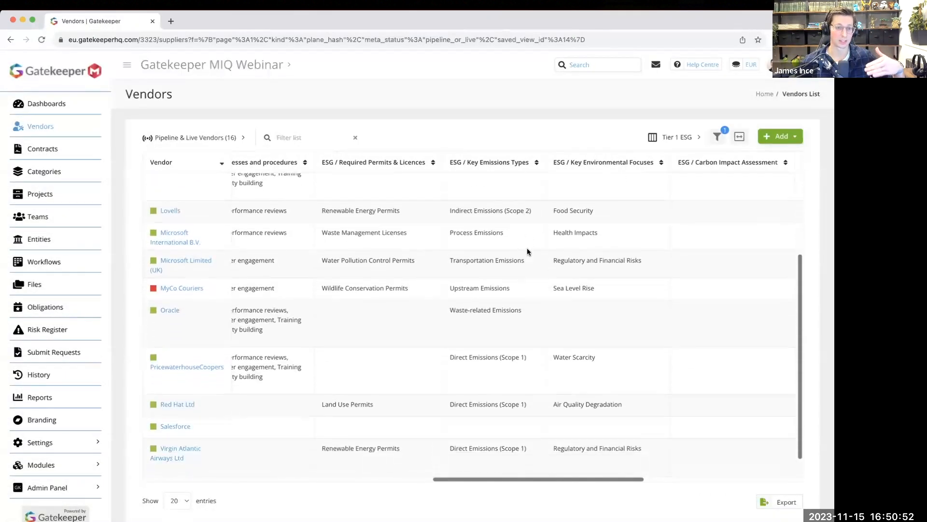
scroll(527, 252, "down", 1)
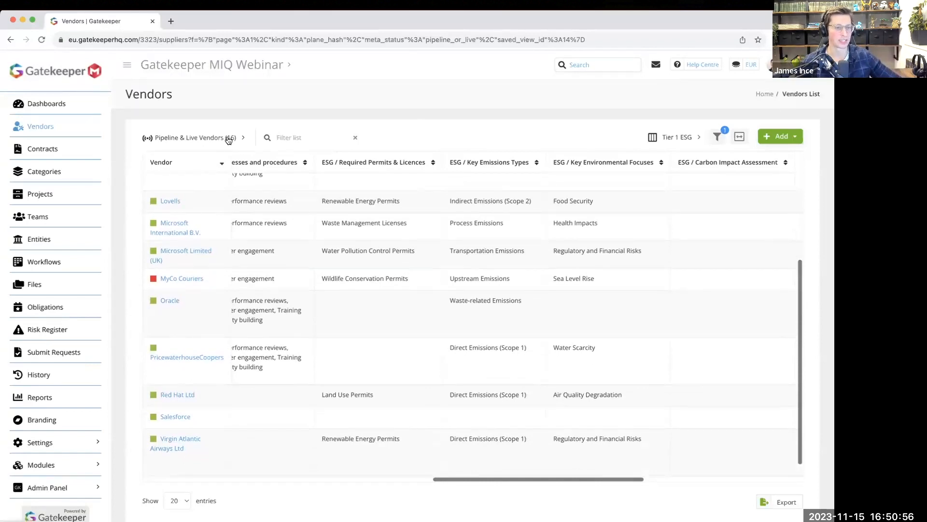
scroll(451, 276, "down", 1)
scroll(452, 275, "up", 5)
scroll(451, 277, "right", 10)
scroll(452, 279, "left", 15)
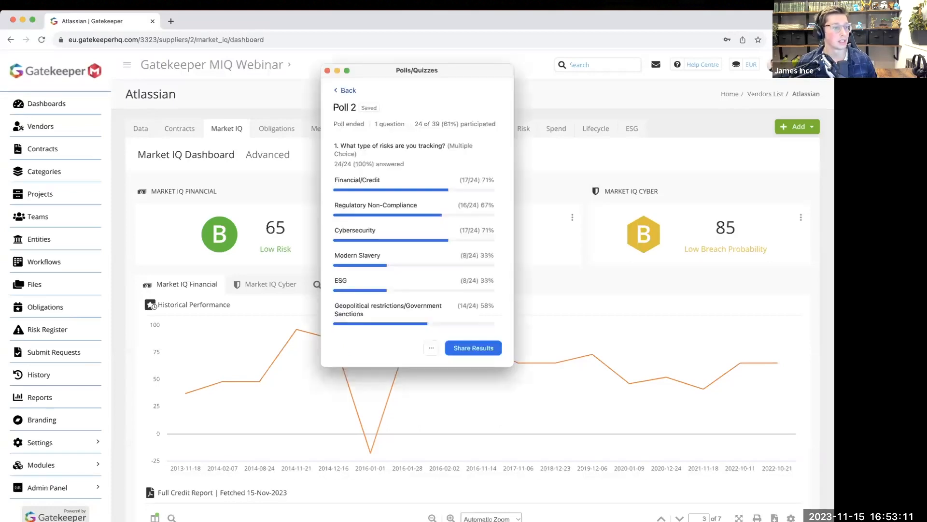
Share the results of Poll 2 on tracked risk types and close the poll window
left_click(492, 349)
left_click_drag(433, 68, 0, 97)
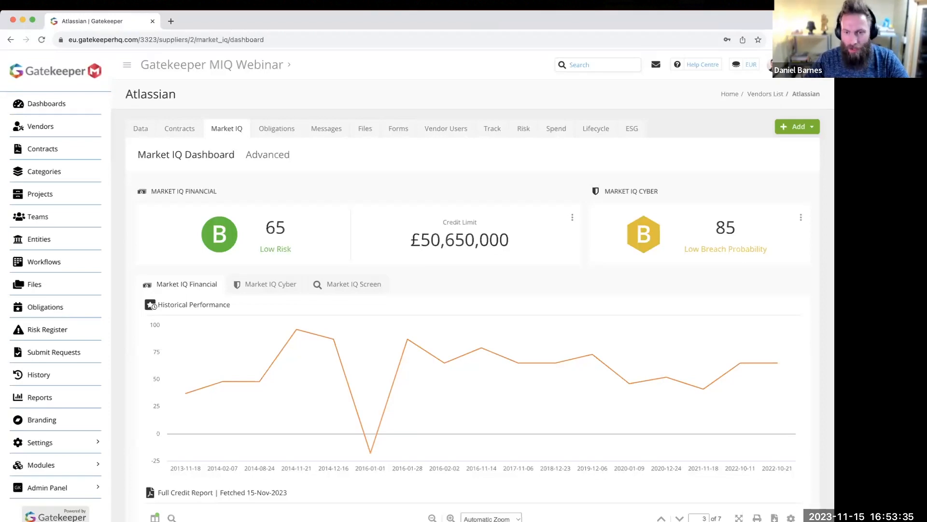
left_click(328, 70)
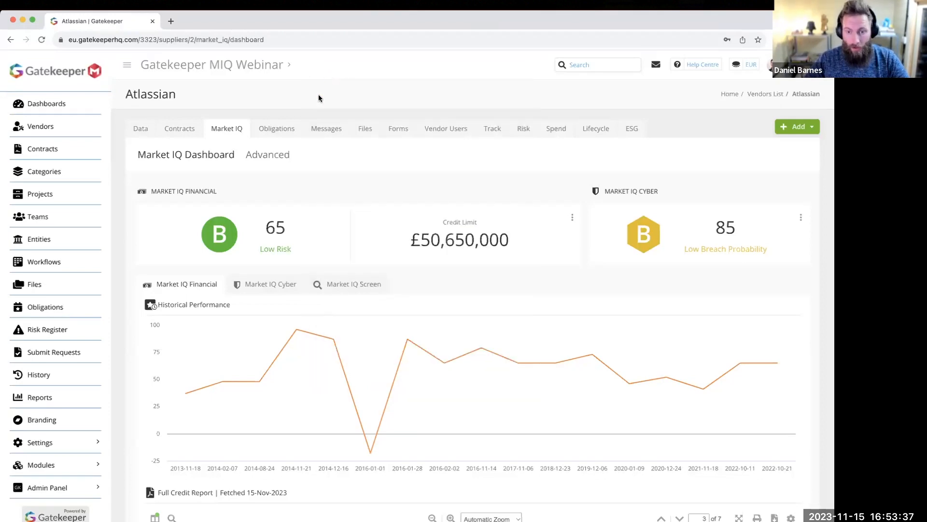
Open the Vendor Onboarding workflow board and look through its phases from New Vendor Request Form to Financial Risk Assessment
left_click(82, 262)
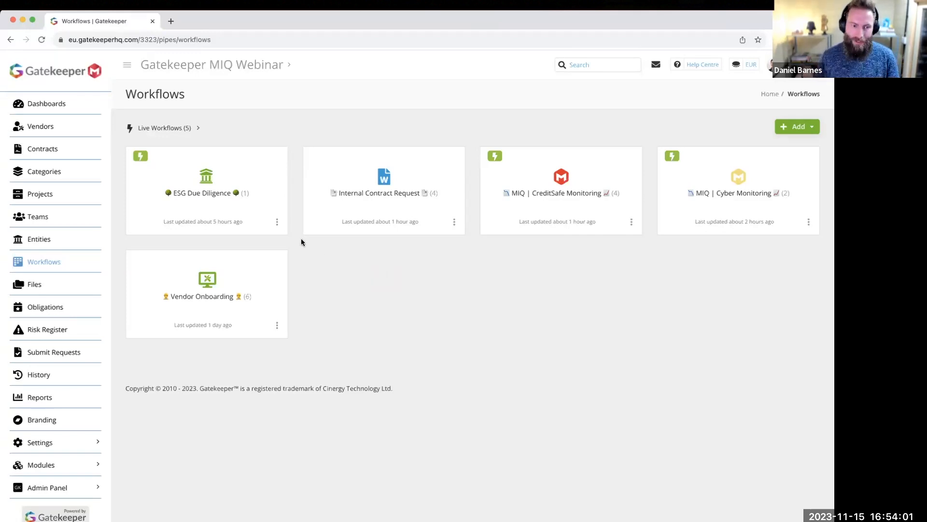
left_click(230, 296)
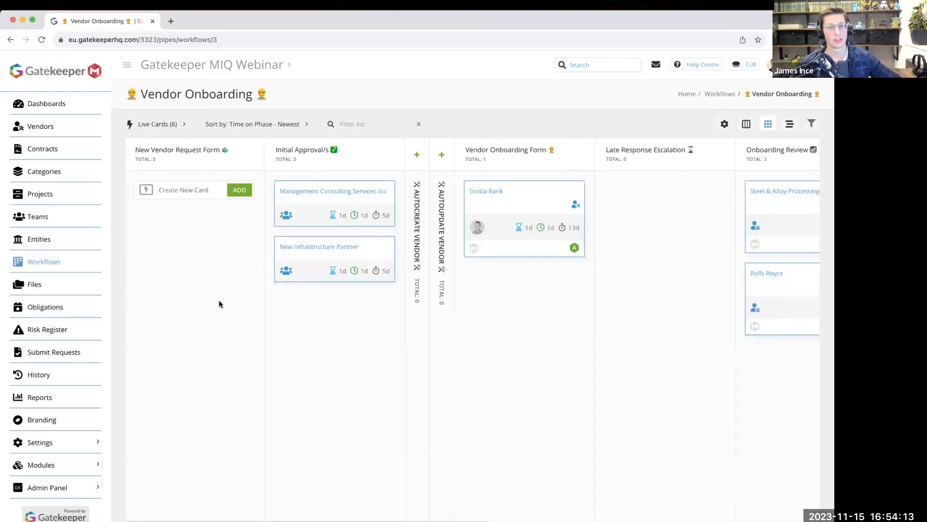
scroll(219, 303, "right", 3)
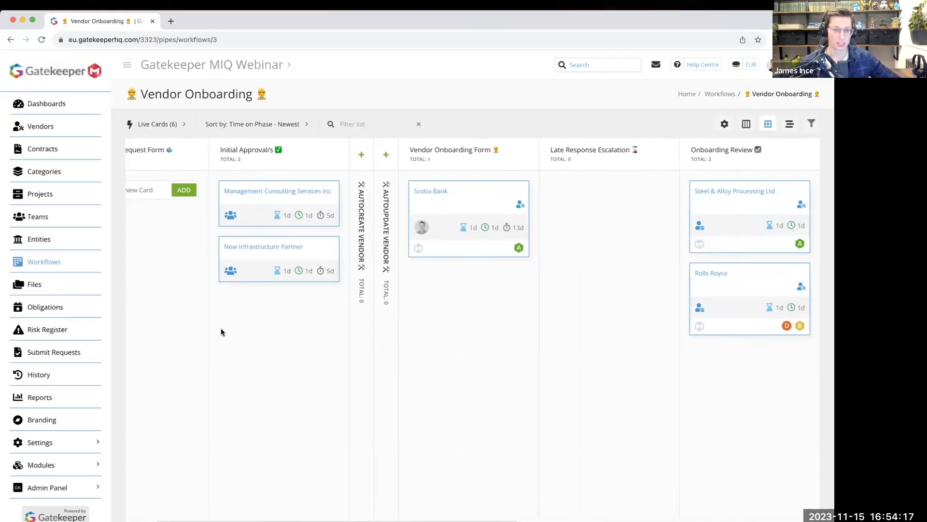
scroll(220, 333, "left", 3)
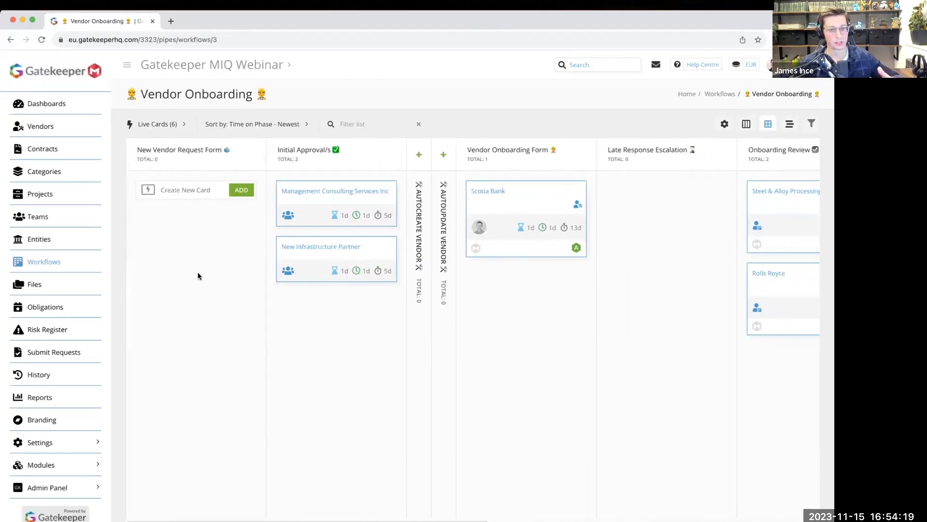
scroll(209, 277, "right", 5)
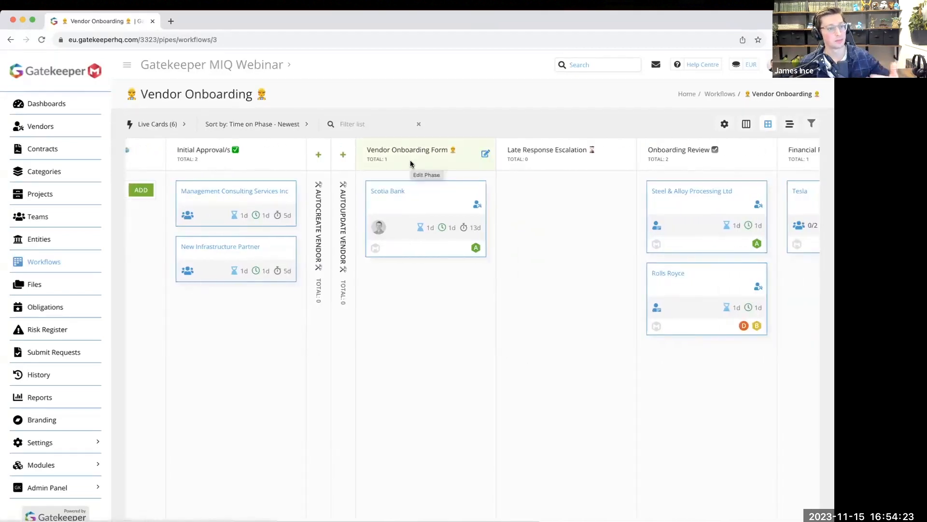
scroll(456, 193, "right", 2)
scroll(457, 201, "right", 3)
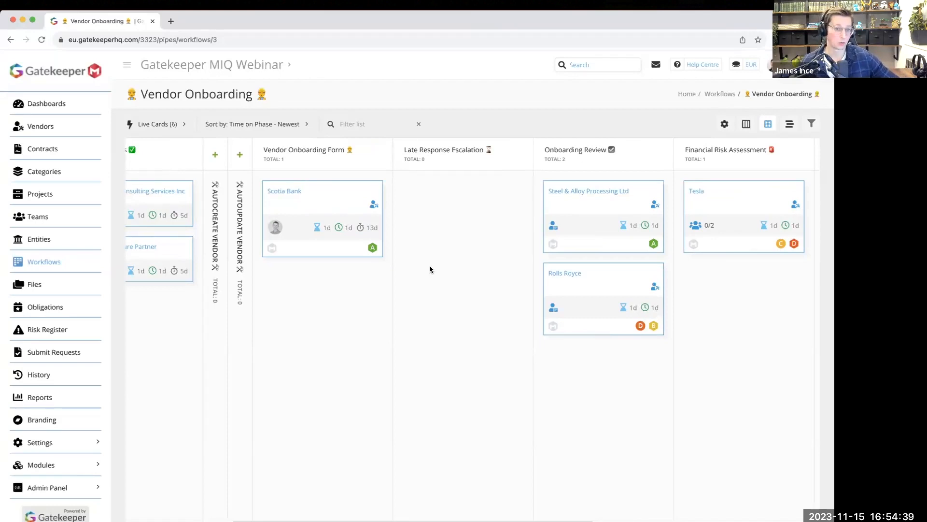
scroll(352, 276, "left", 3)
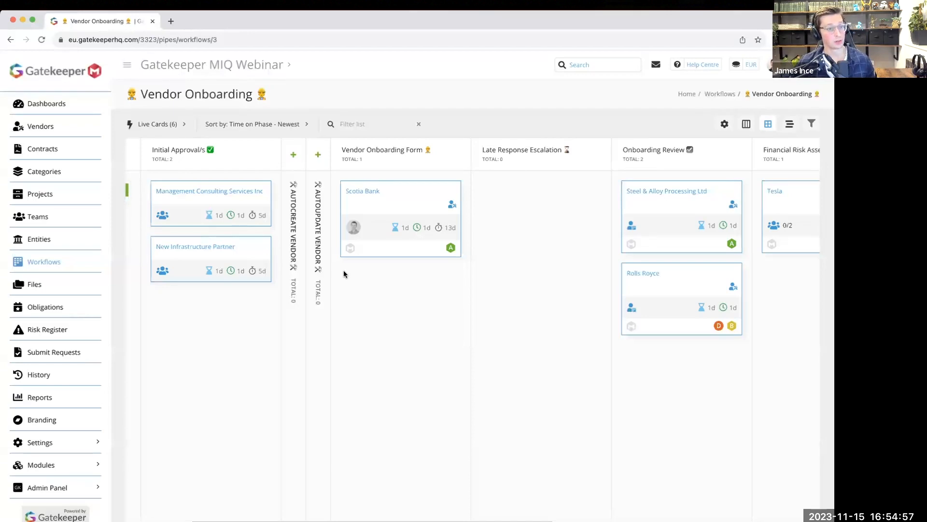
scroll(285, 254, "left", 2)
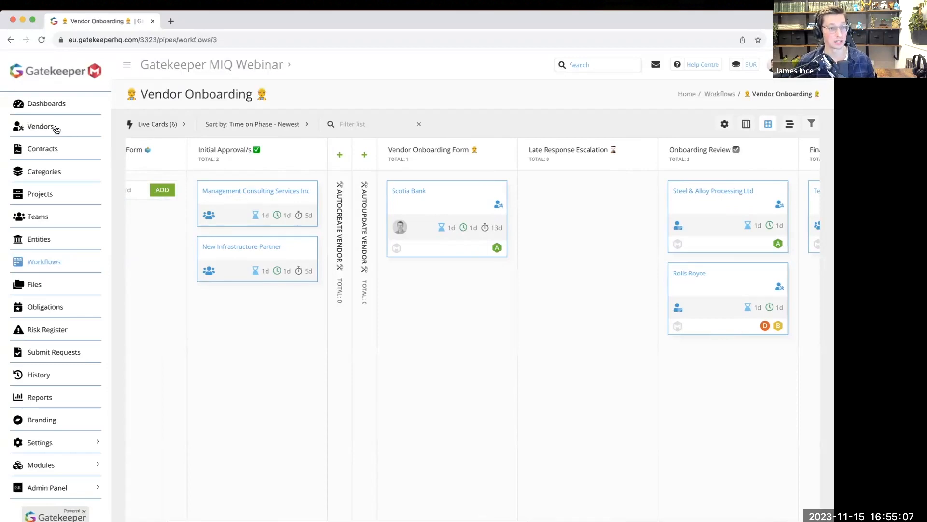
Check the Market IQ cyber rating on the Scotia Bank card and the financial rating on the Tesla card
scroll(433, 265, "right", 3)
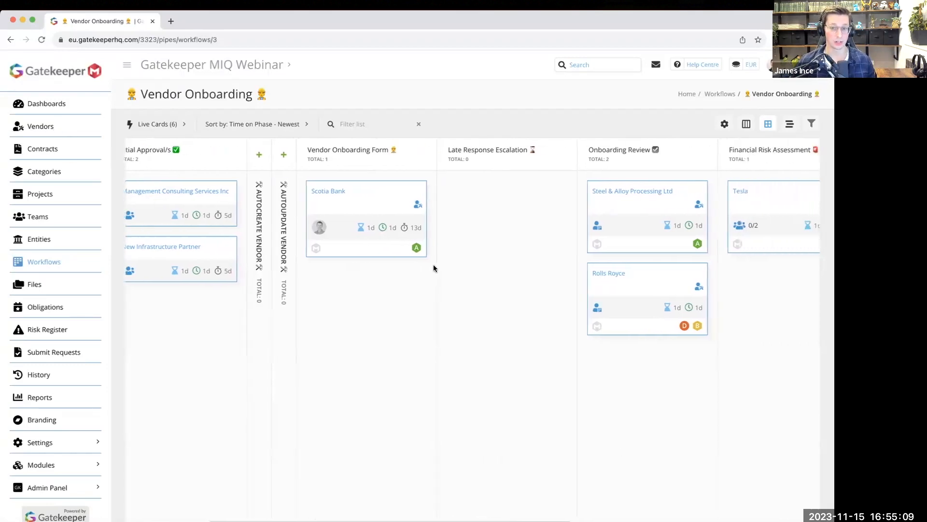
mouse_move(419, 248)
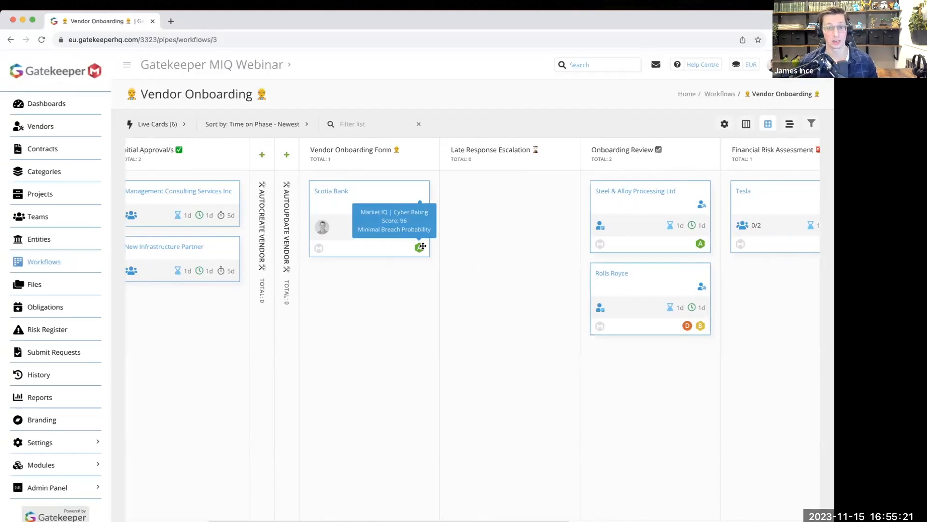
scroll(421, 225, "right", 3)
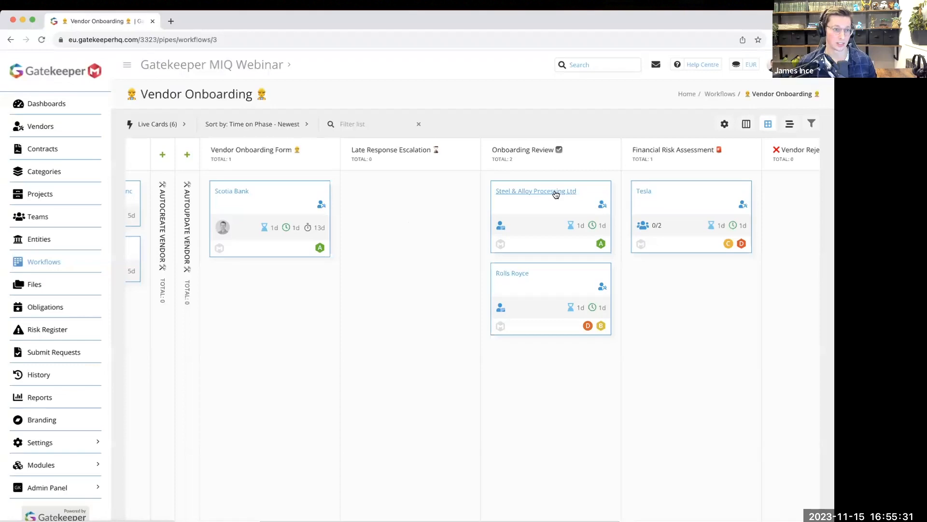
scroll(558, 207, "right", 2)
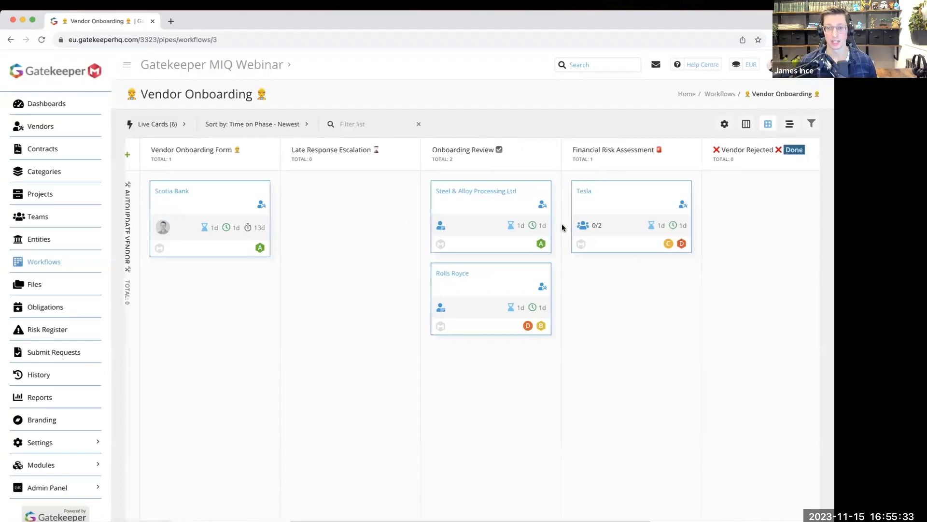
mouse_move(665, 242)
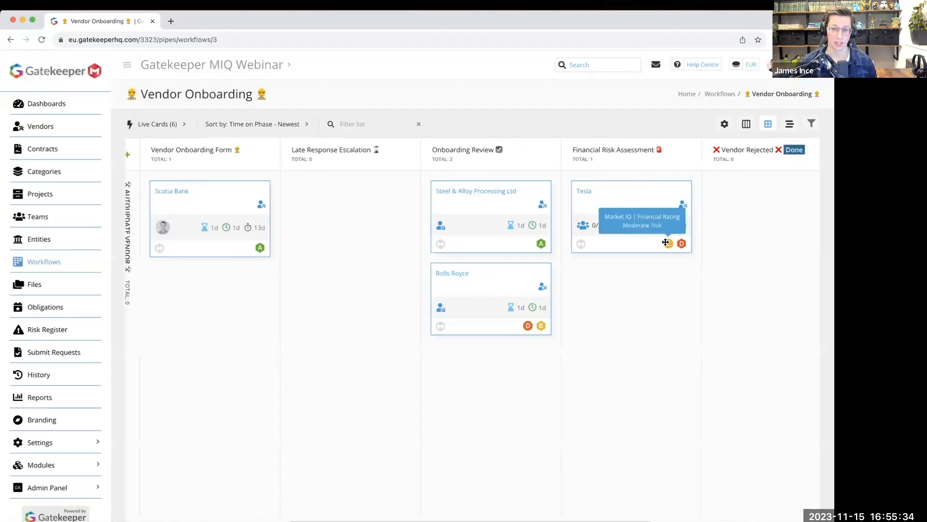
Open the Steel & Alloy Processing Ltd card in Onboarding Review and look over its description and vendor details
left_click(461, 192)
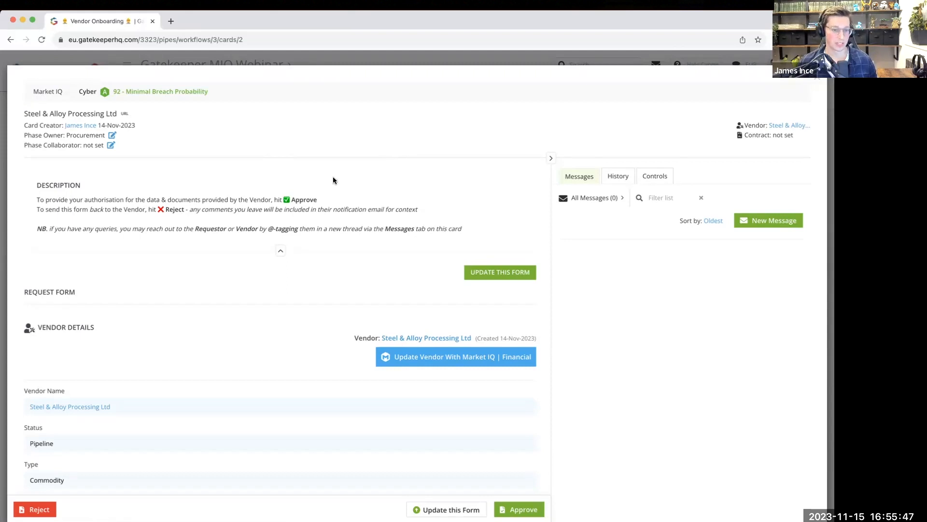
scroll(181, 342, "down", 2)
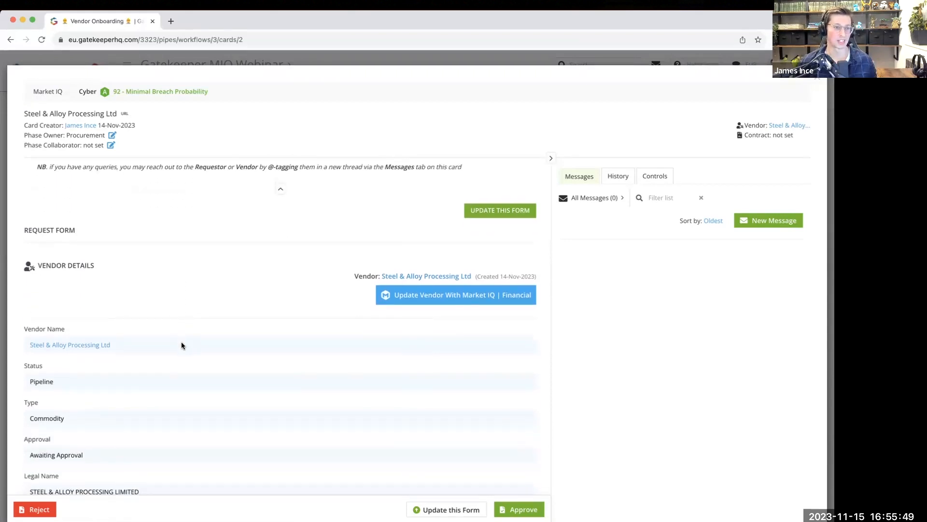
scroll(181, 341, "up", 2)
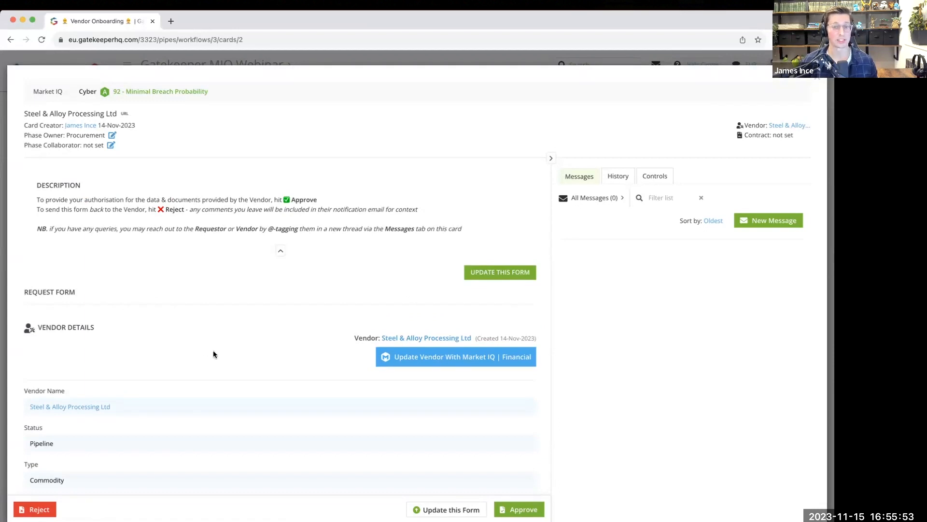
double_click(86, 135)
left_click(184, 282)
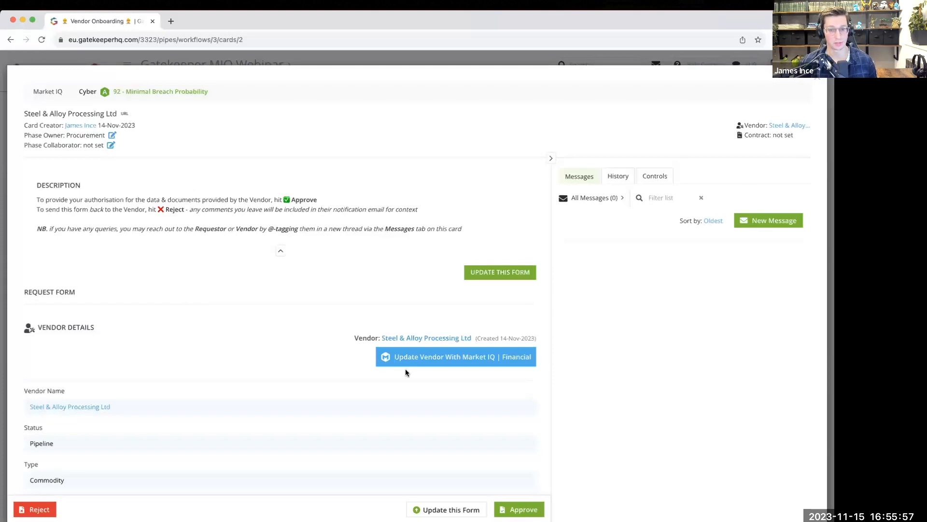
Update the vendor with Market IQ Financial data by applying the STEEL & ALLOY PROCESSING LIMITED match, and reload the card
left_click(420, 356)
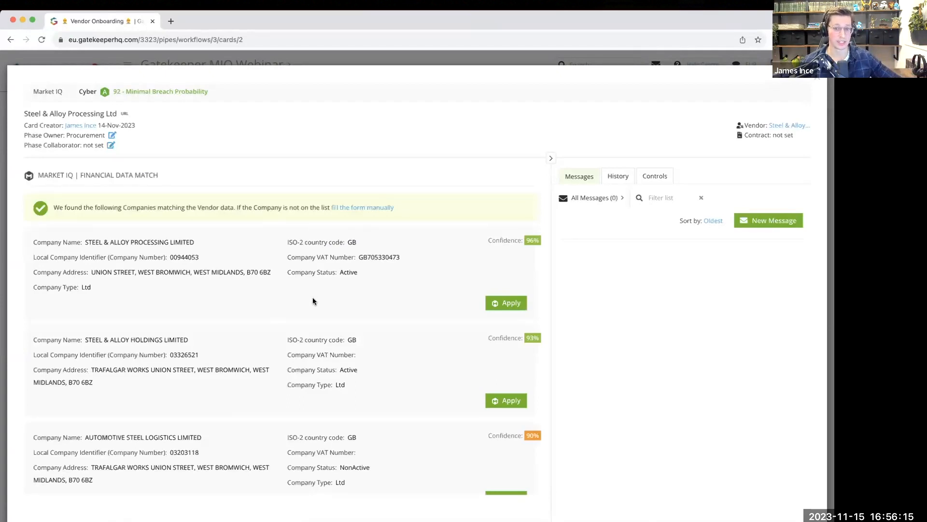
scroll(341, 295, "down", 1)
scroll(343, 293, "up", 1)
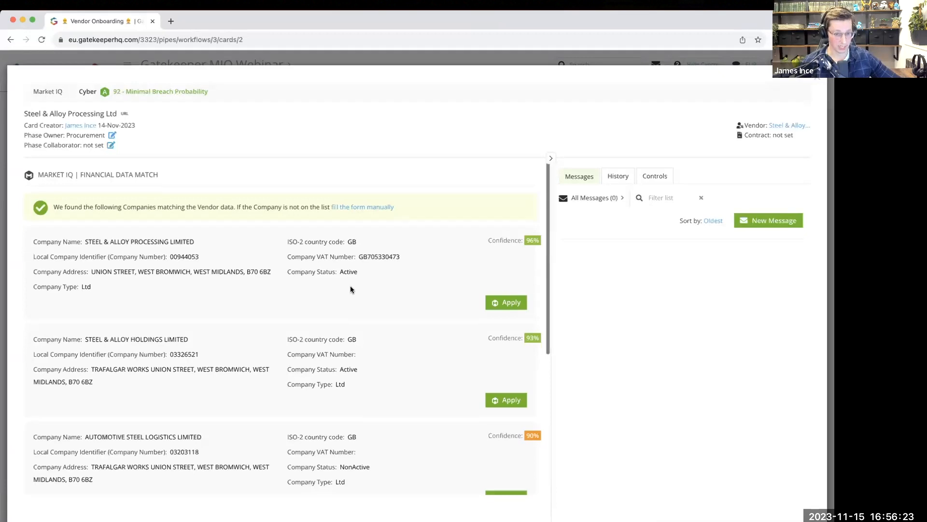
scroll(350, 286, "down", 1)
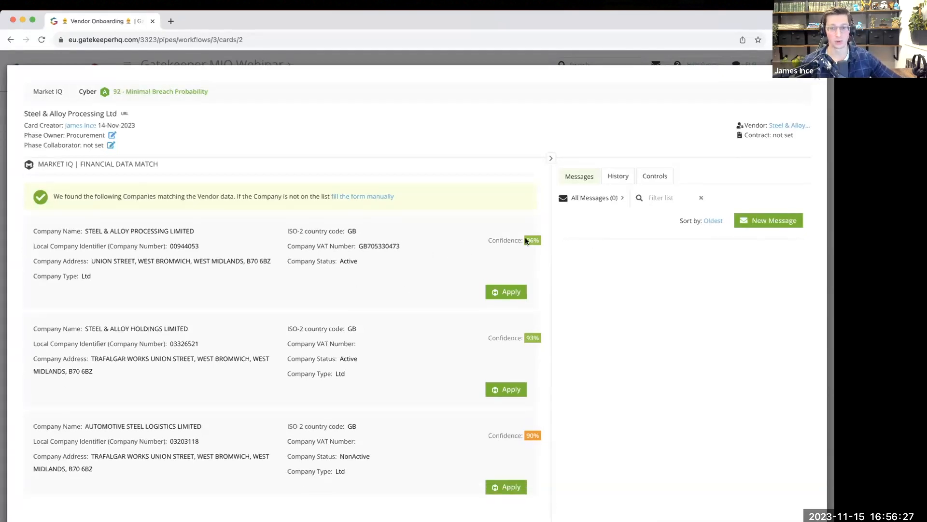
scroll(429, 257, "up", 1)
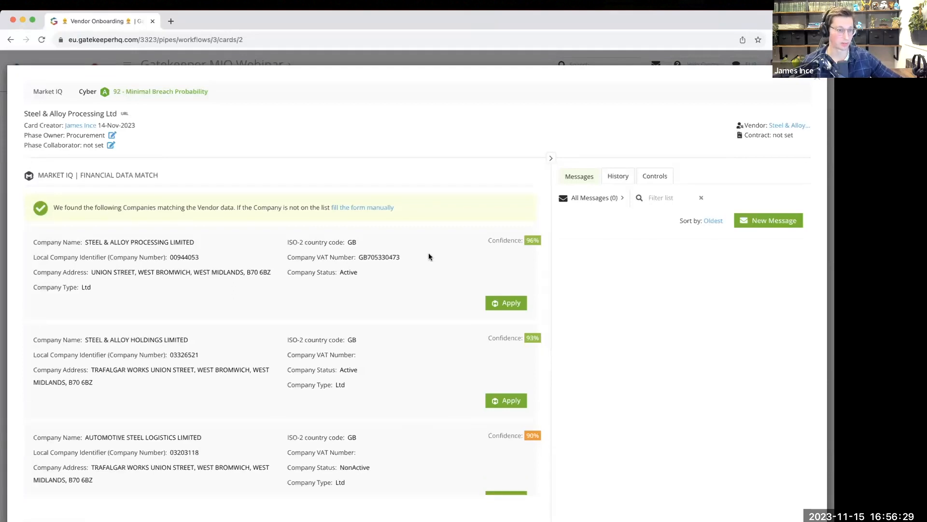
scroll(424, 291, "down", 1)
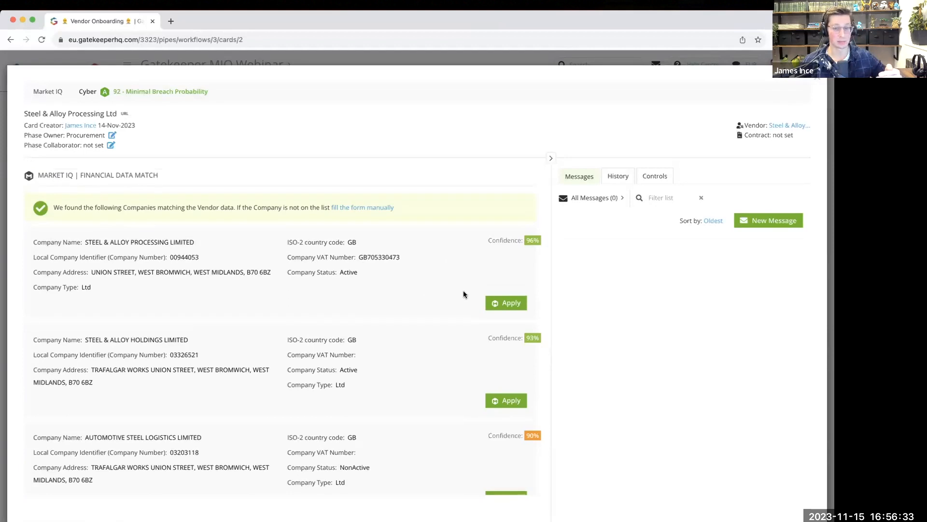
left_click(507, 304)
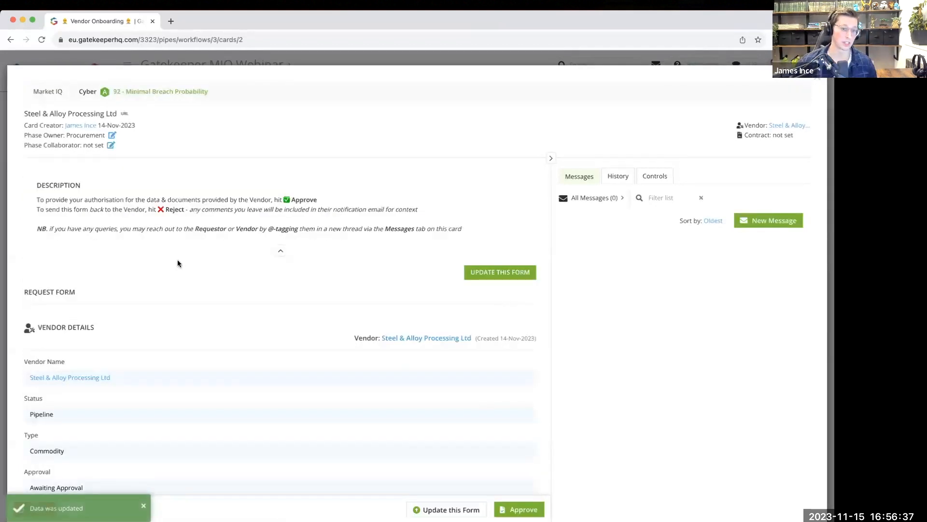
left_click(232, 34)
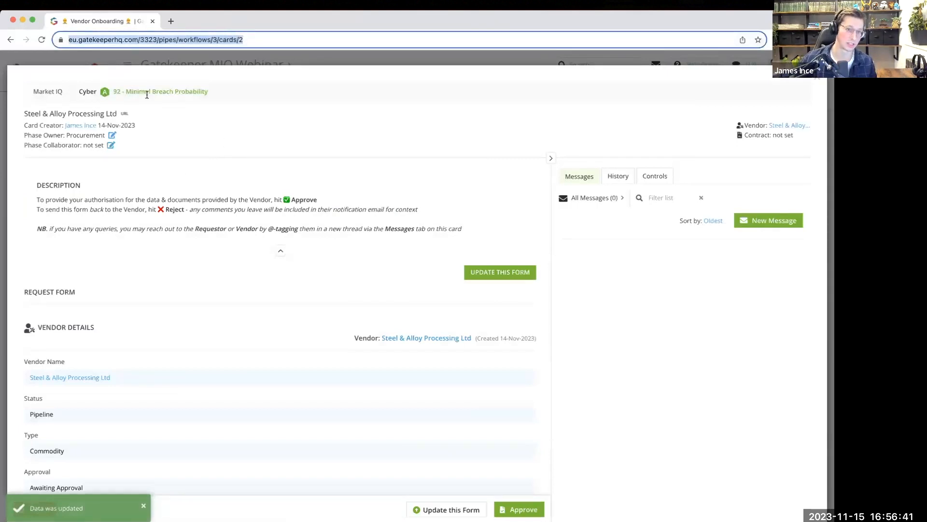
key("Return")
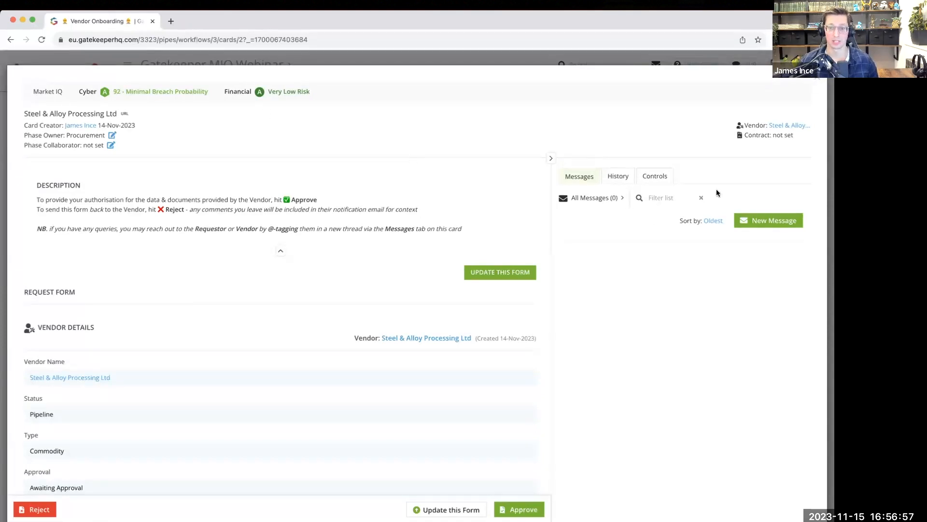
View the Market IQ dashboard on Steel & Alloy Processing Ltd's vendor record, and return to the Vendor Onboarding board
left_click(782, 126)
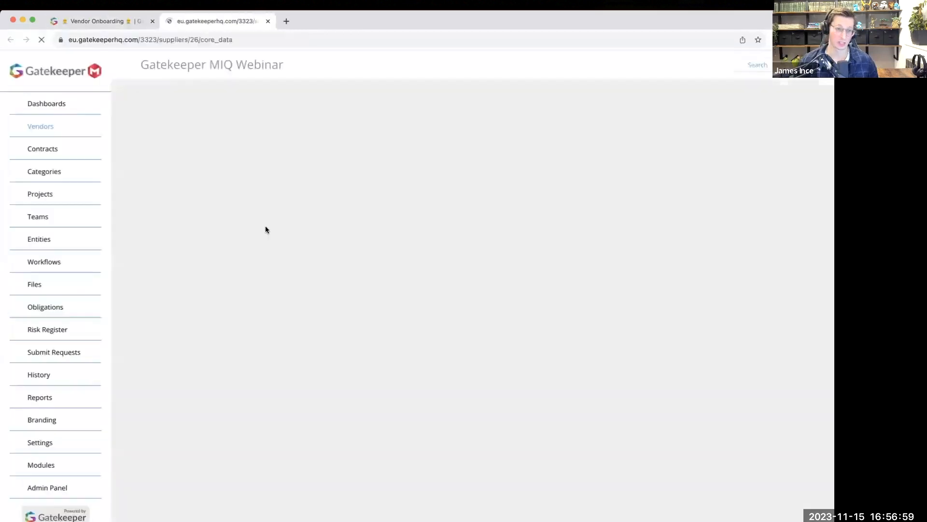
left_click(234, 162)
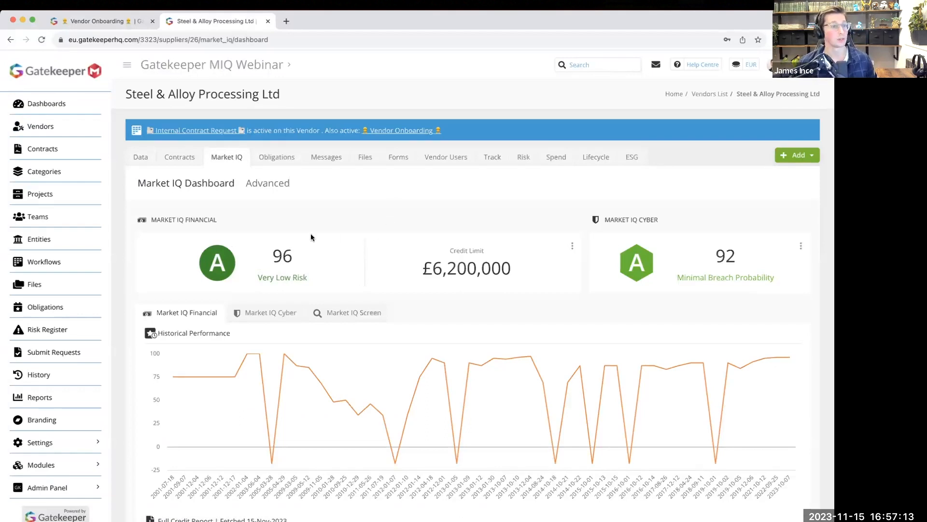
left_click(267, 21)
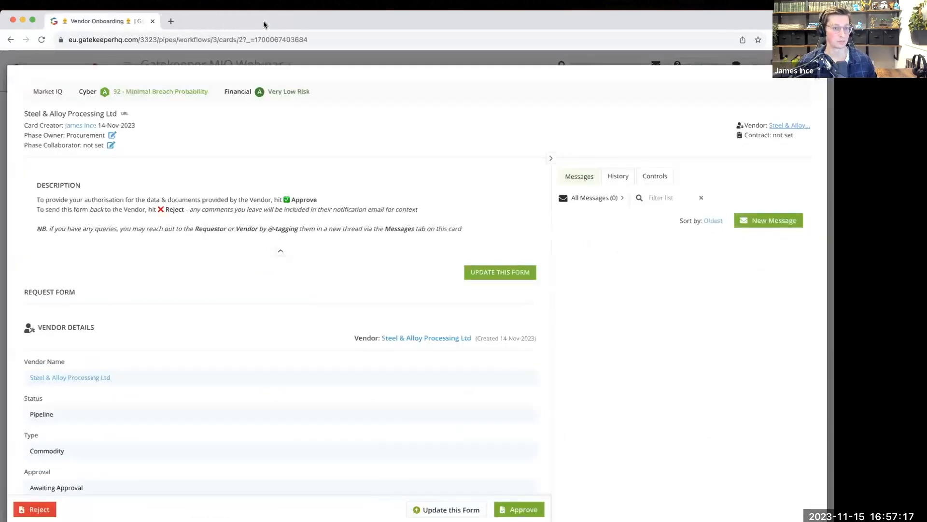
left_click(817, 76)
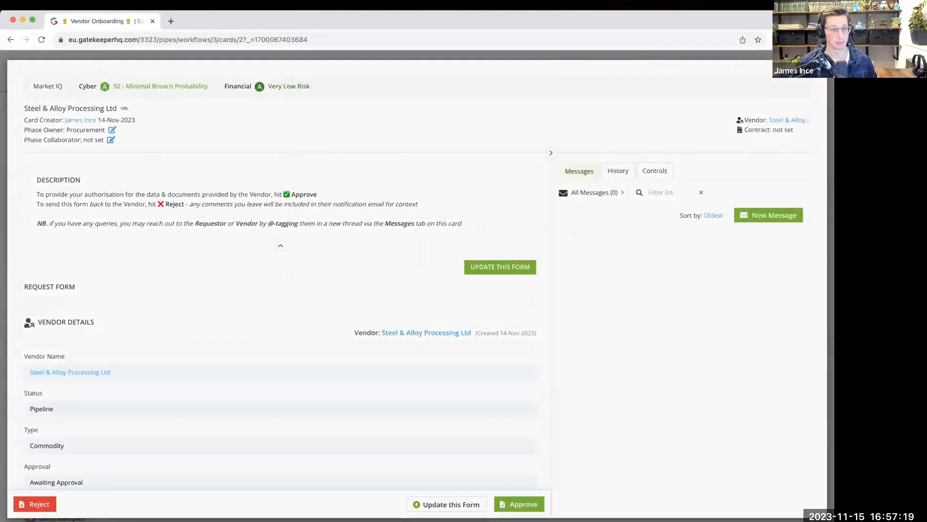
Examine the vendor cards and their Market IQ ratings across the onboarding phases from Initial Approval/s to Financial Risk Assessment
scroll(604, 255, "right", 5)
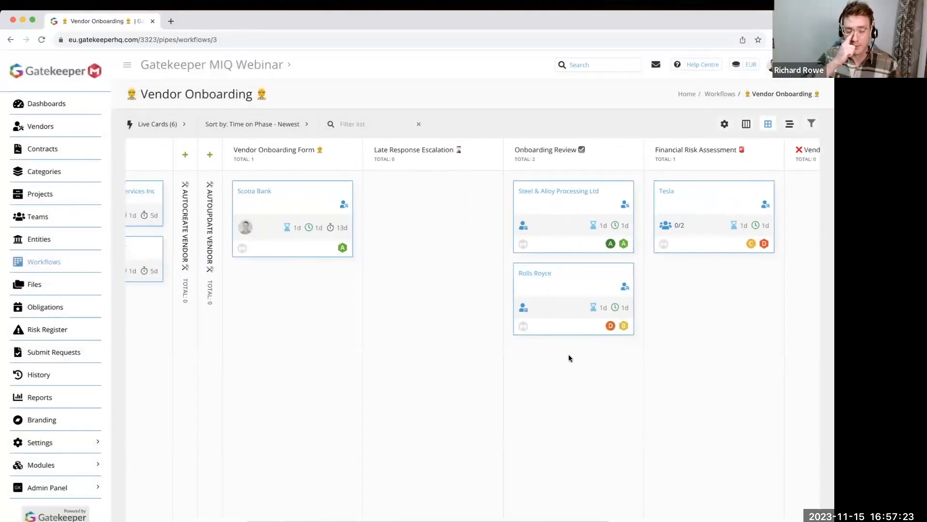
scroll(561, 350, "right", 5)
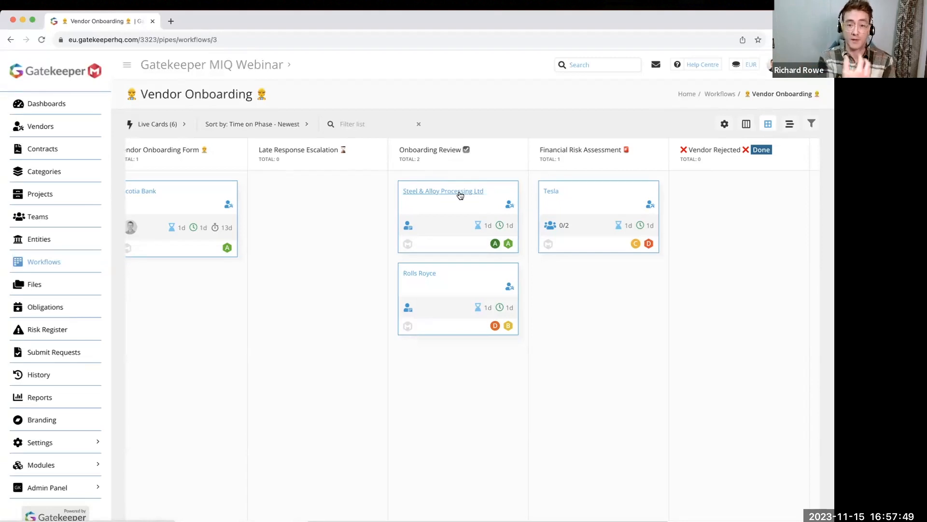
scroll(350, 240, "left", 5)
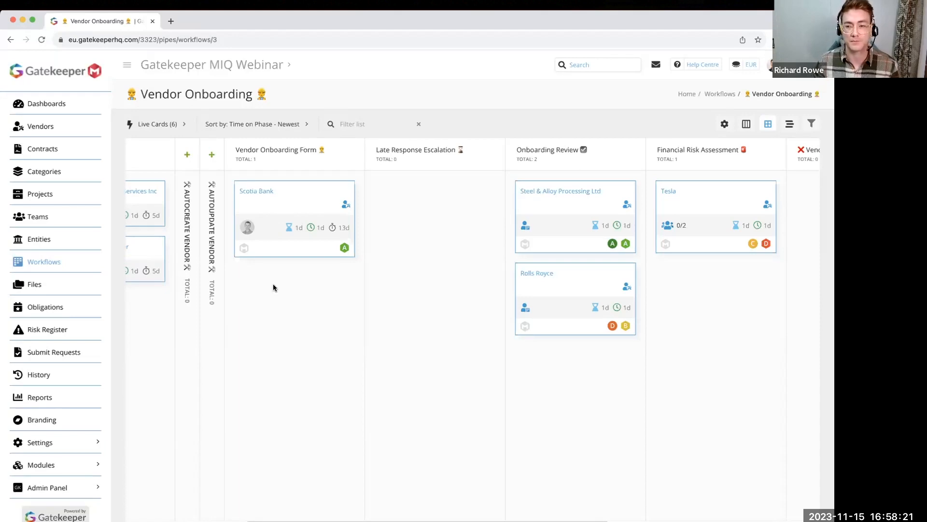
scroll(424, 311, "right", 2)
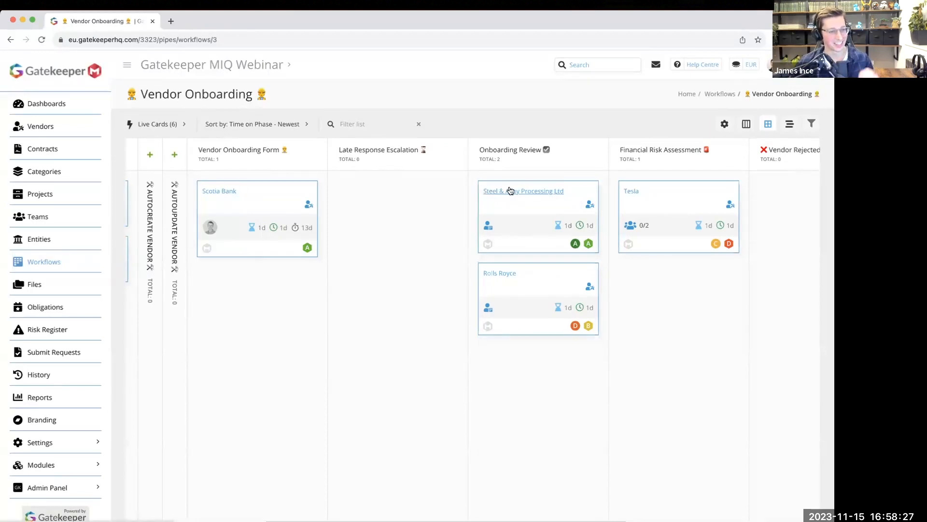
scroll(393, 266, "left", 3)
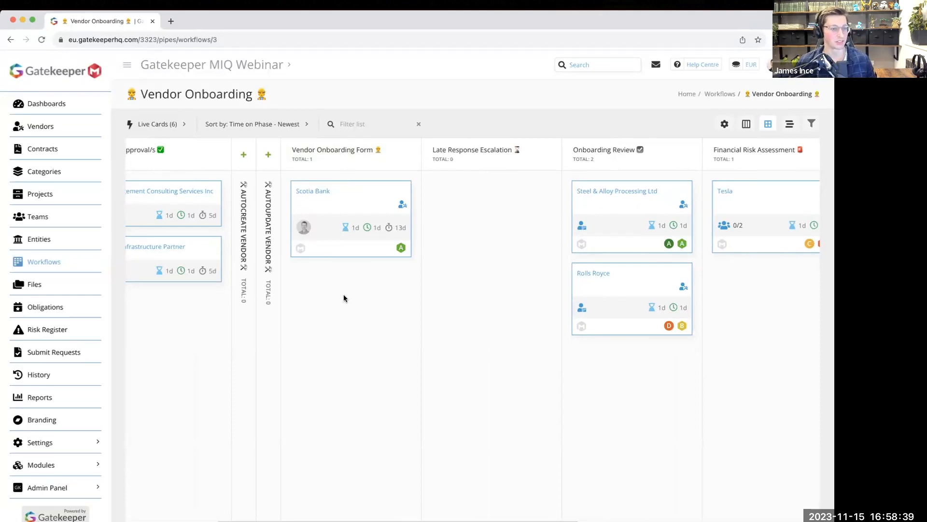
scroll(343, 295, "right", 1)
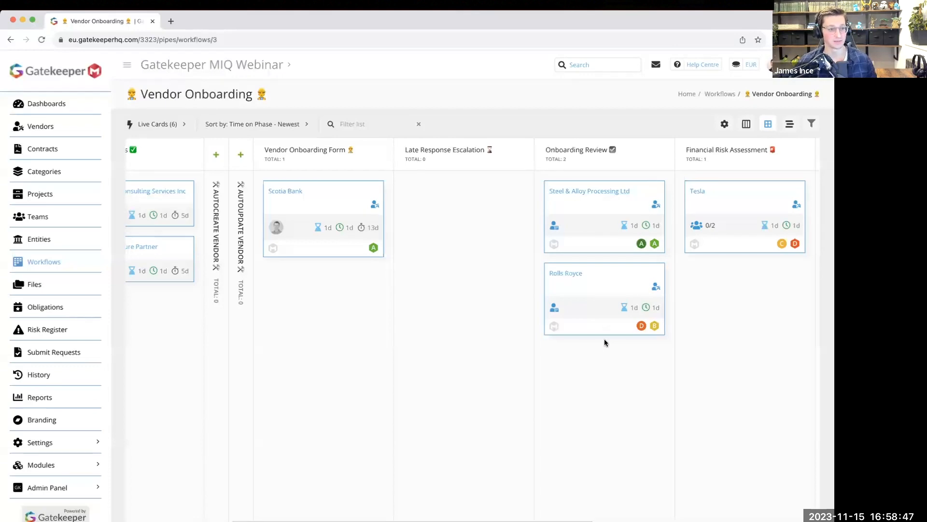
scroll(602, 337, "right", 3)
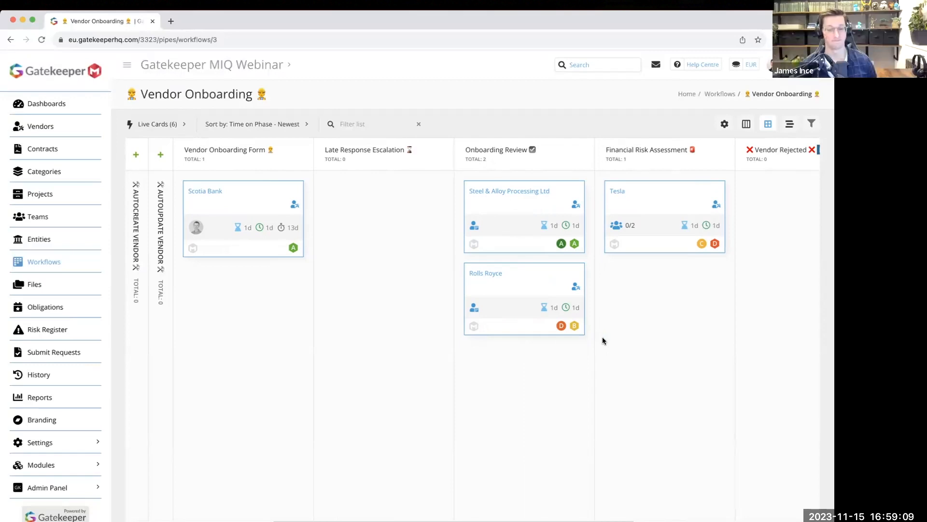
scroll(363, 309, "left", 3)
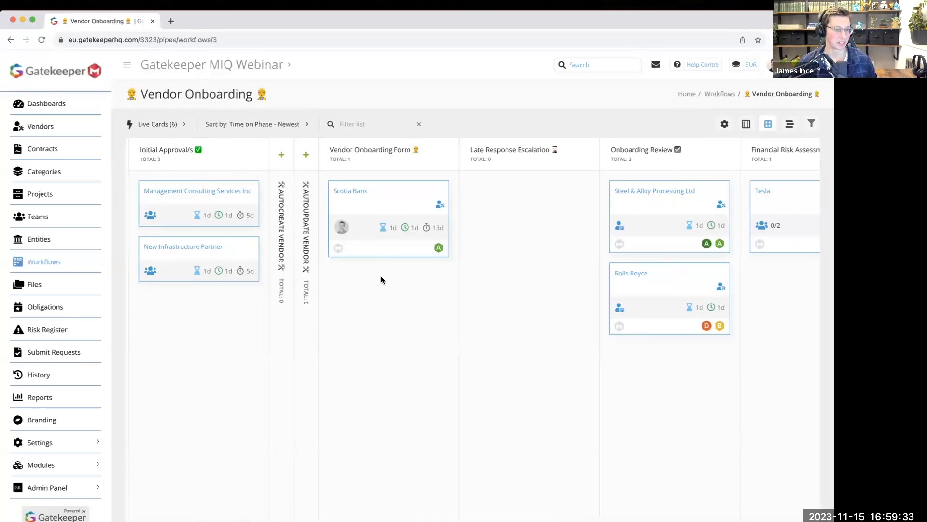
scroll(381, 276, "left", 1)
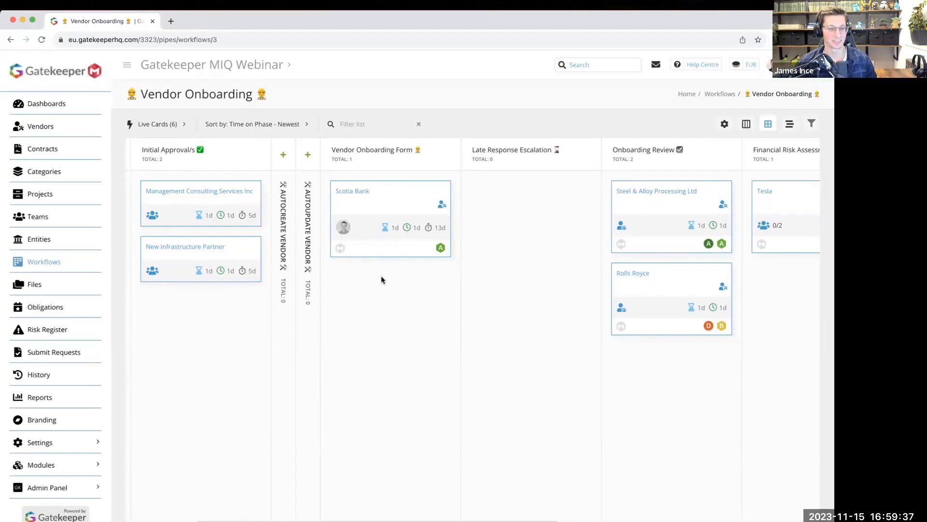
Check the financial rating of the Rolls Royce card in Onboarding Review and approve its form without a comment
scroll(381, 279, "right", 8)
scroll(384, 309, "right", 1)
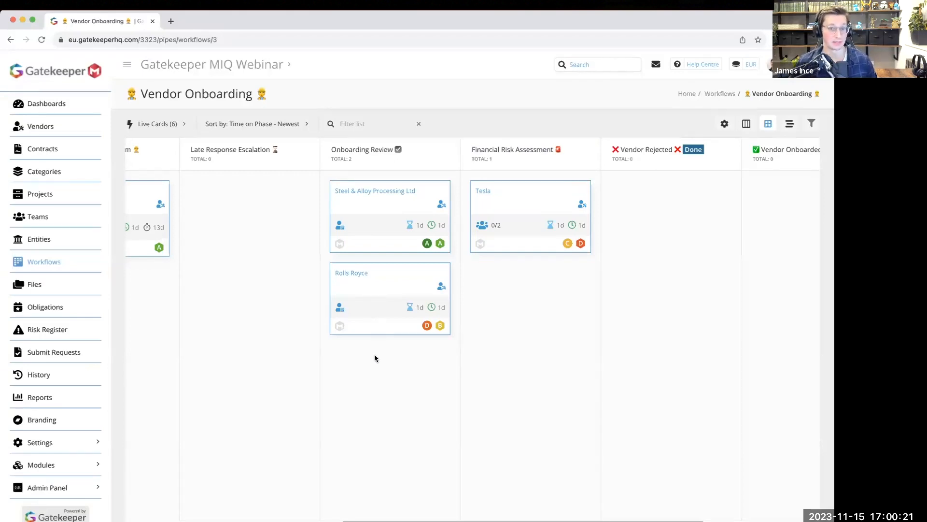
mouse_move(427, 328)
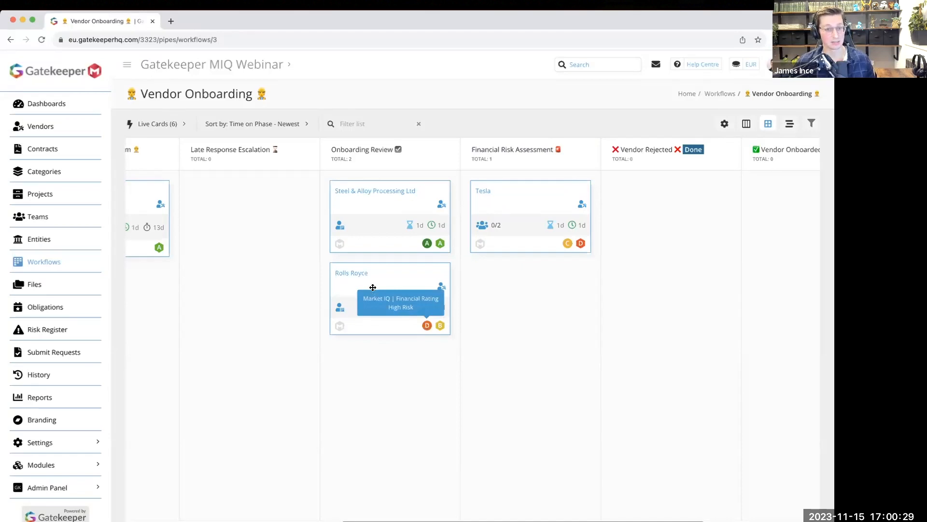
left_click(353, 276)
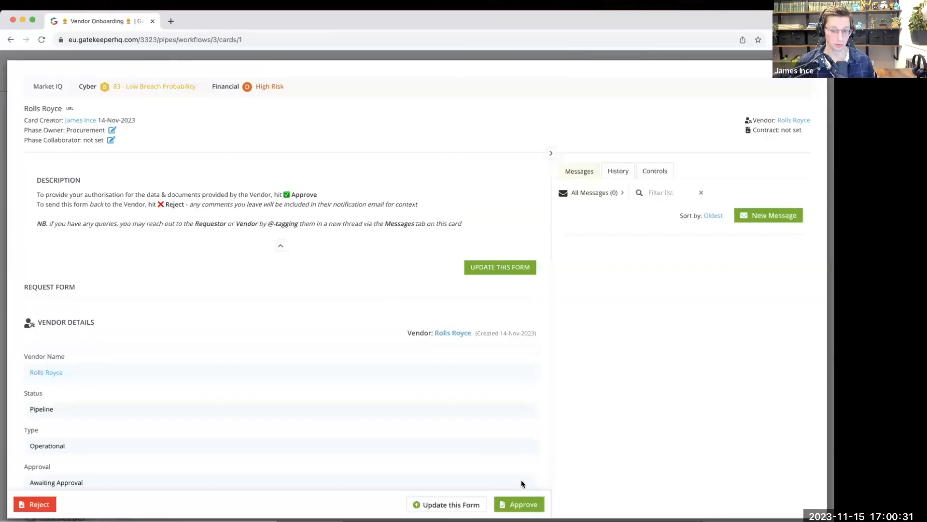
left_click(529, 512)
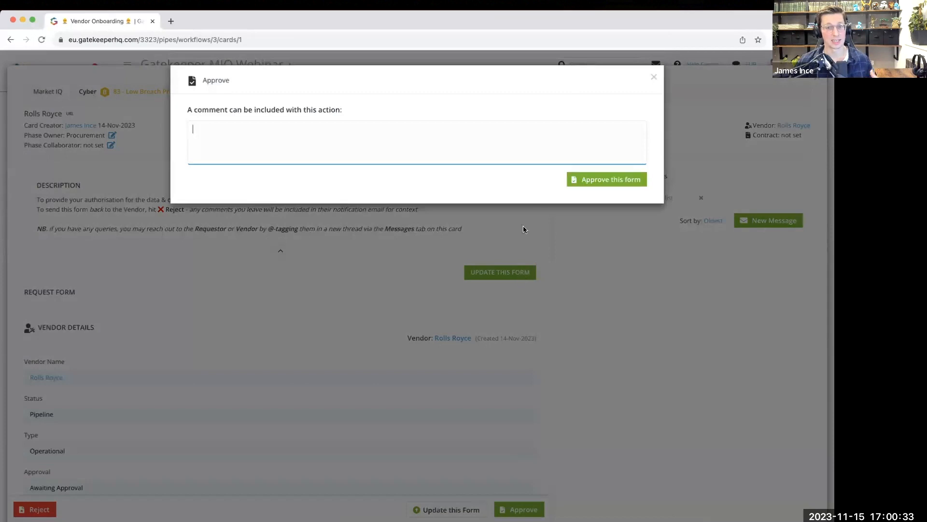
left_click(580, 180)
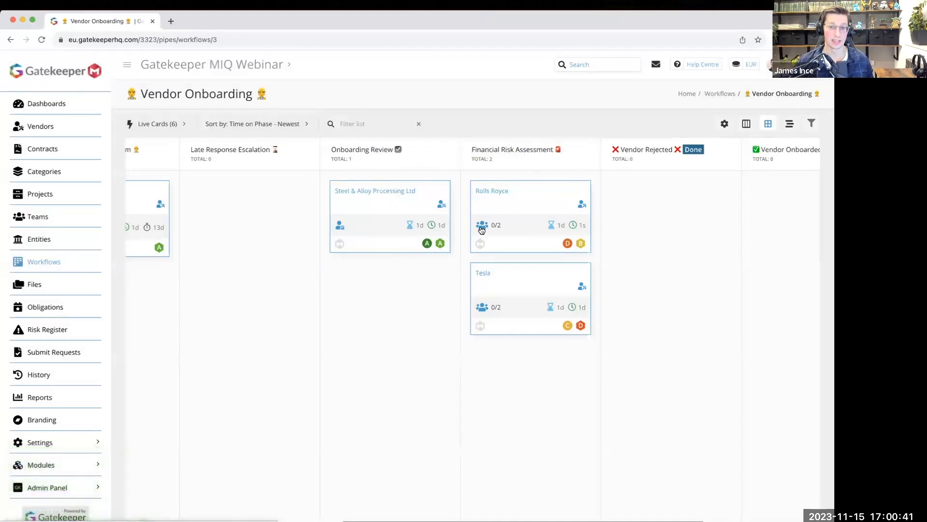
Approve the Steel & Alloy Processing Ltd form in Onboarding Review without a comment, and check the card's new phase
mouse_move(481, 229)
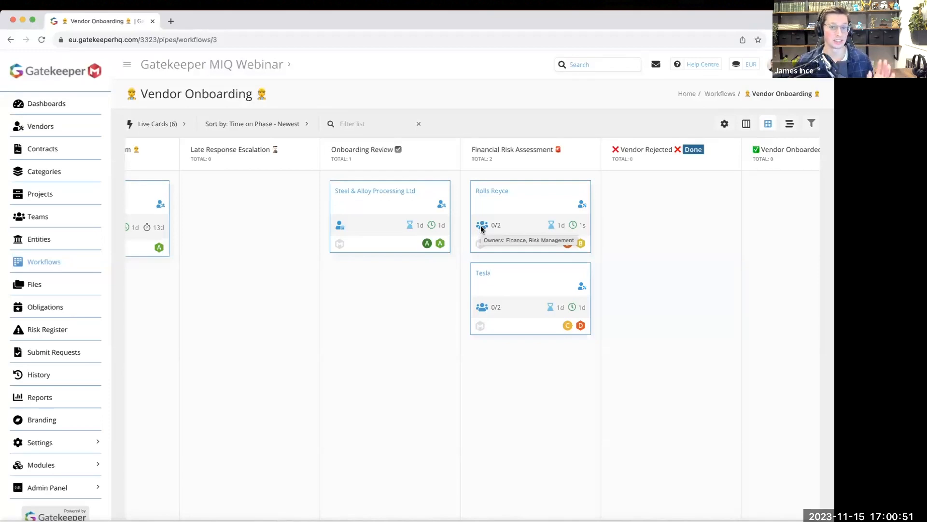
left_click(397, 193)
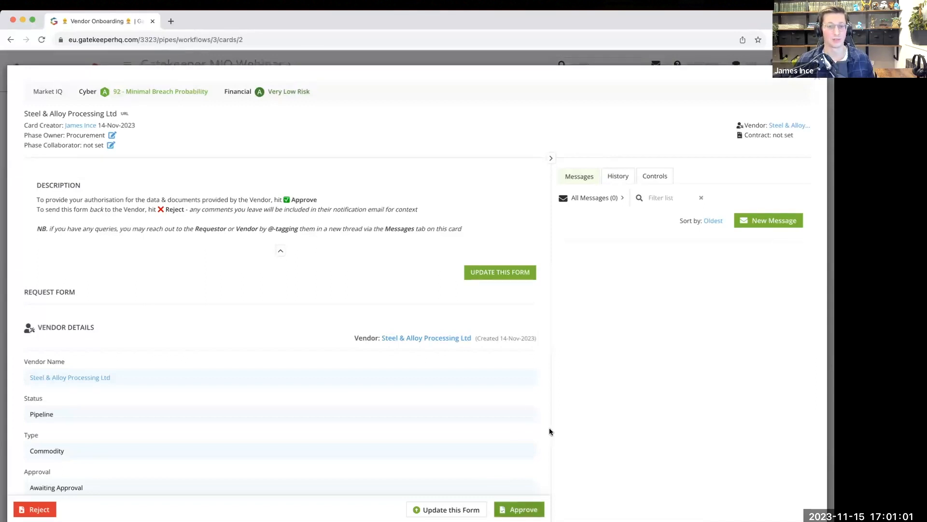
left_click(519, 509)
left_click(611, 180)
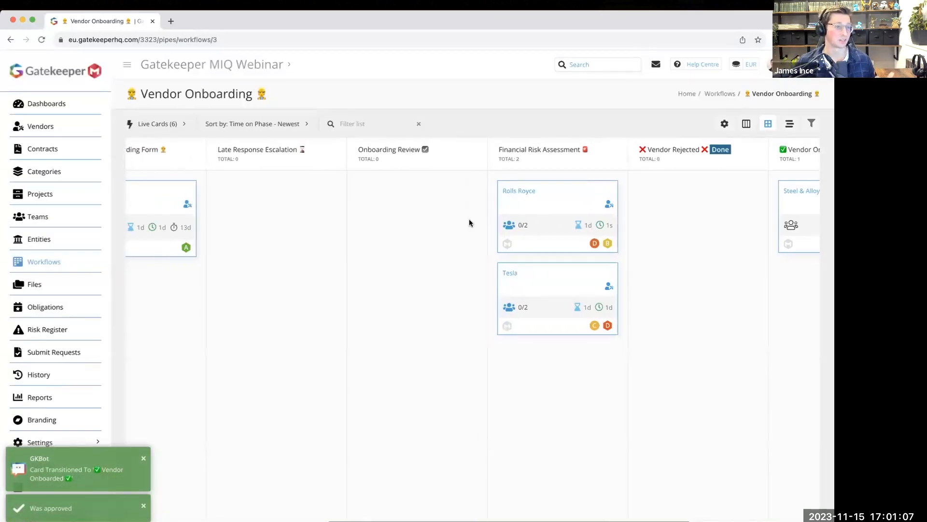
scroll(389, 221, "right", 1)
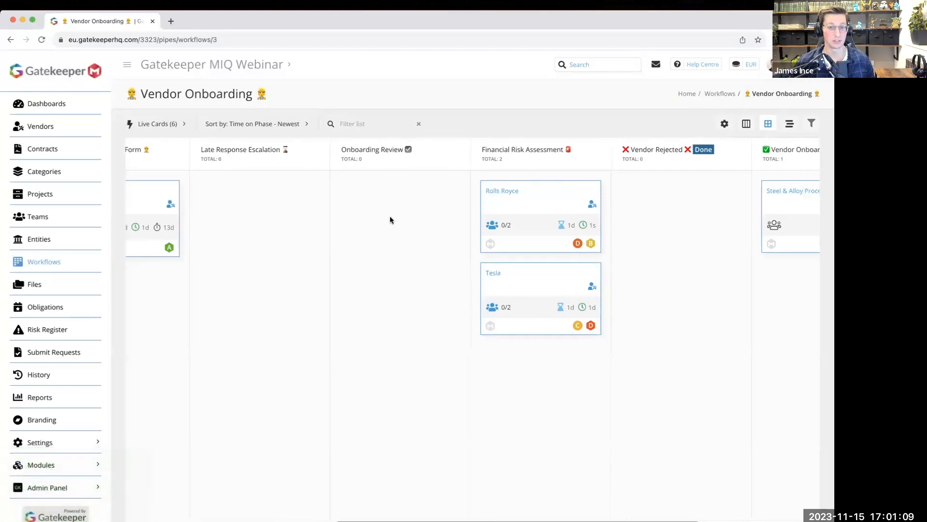
scroll(399, 172, "right", 5)
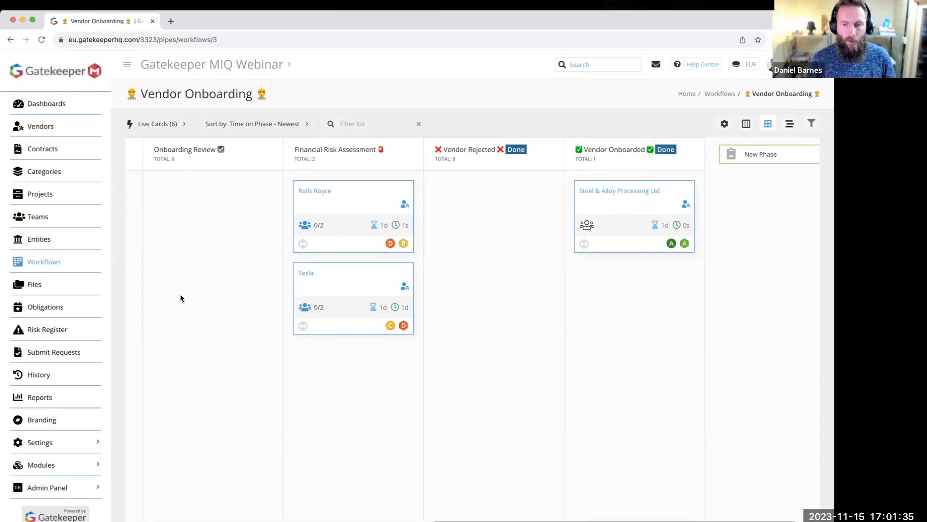
Open the Internal Contract Request workflow and look over its cards from Initial Review to Vendor eNegotiate
left_click(73, 267)
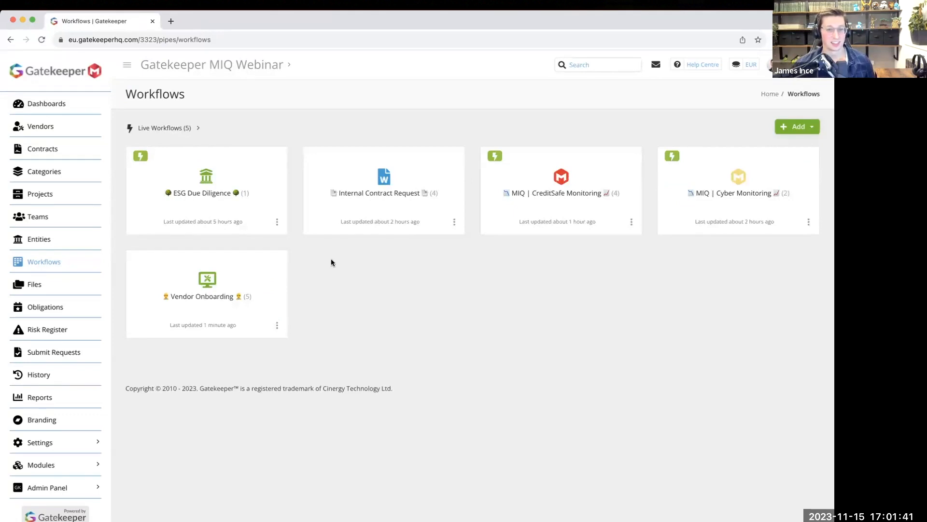
left_click(355, 193)
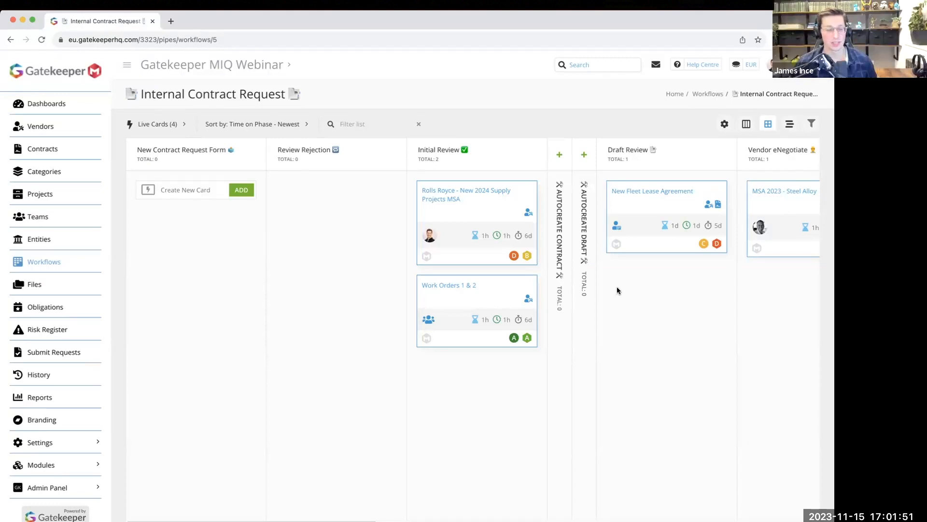
scroll(617, 290, "right", 2)
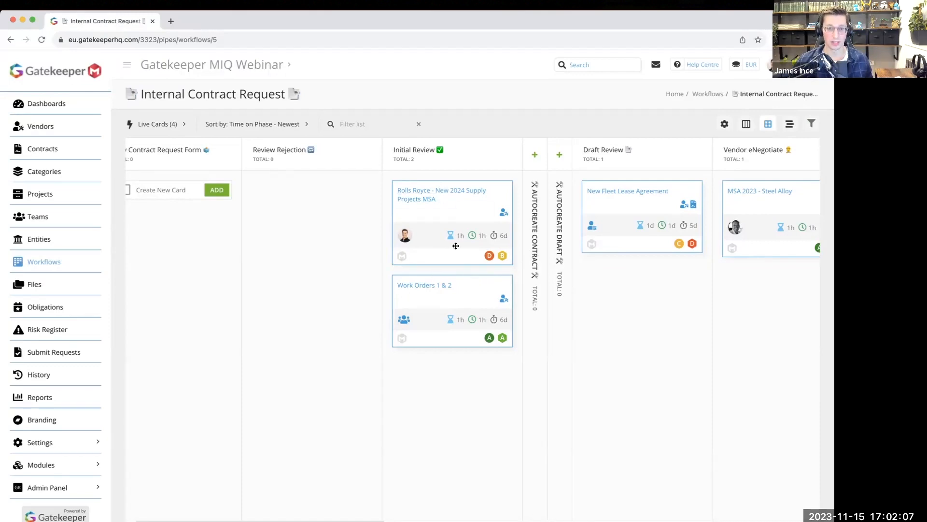
scroll(581, 263, "right", 3)
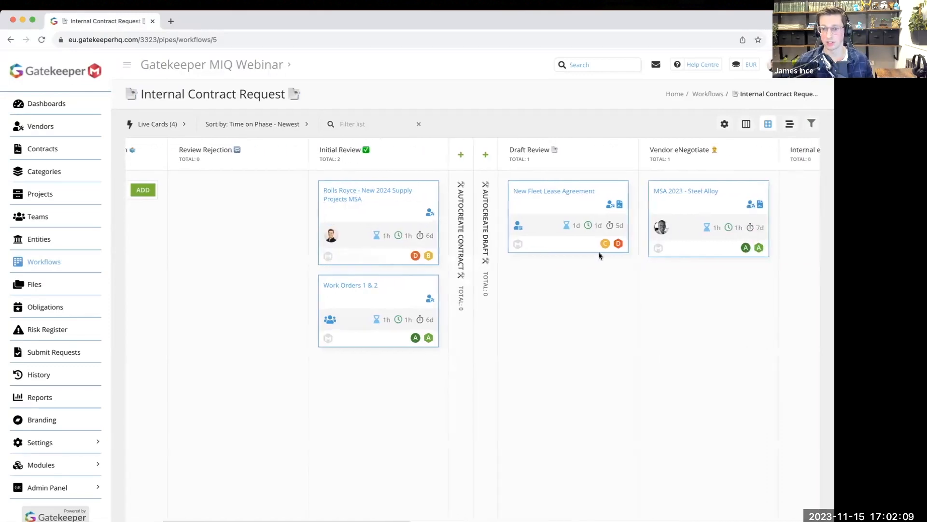
View the Market IQ ratings and contract draft on the New Fleet Lease Agreement card, and return to the board
left_click(571, 191)
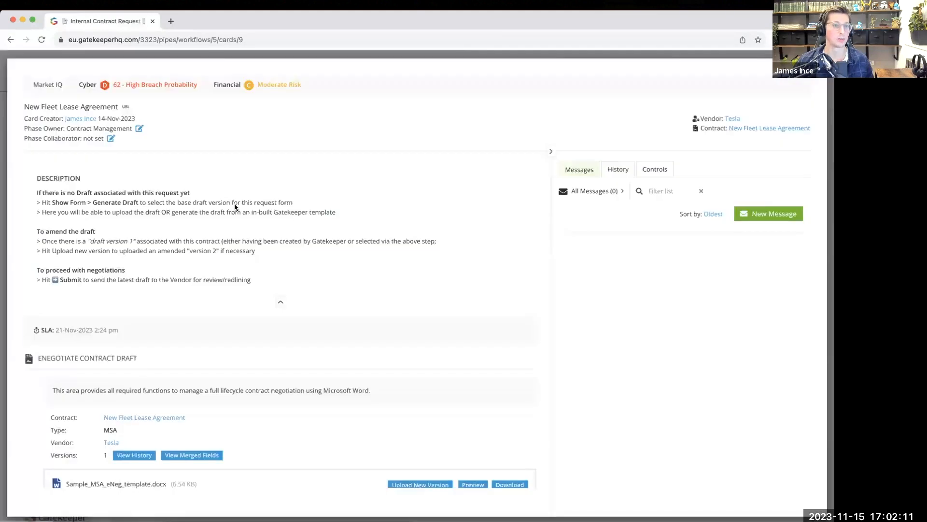
scroll(183, 242, "down", 3)
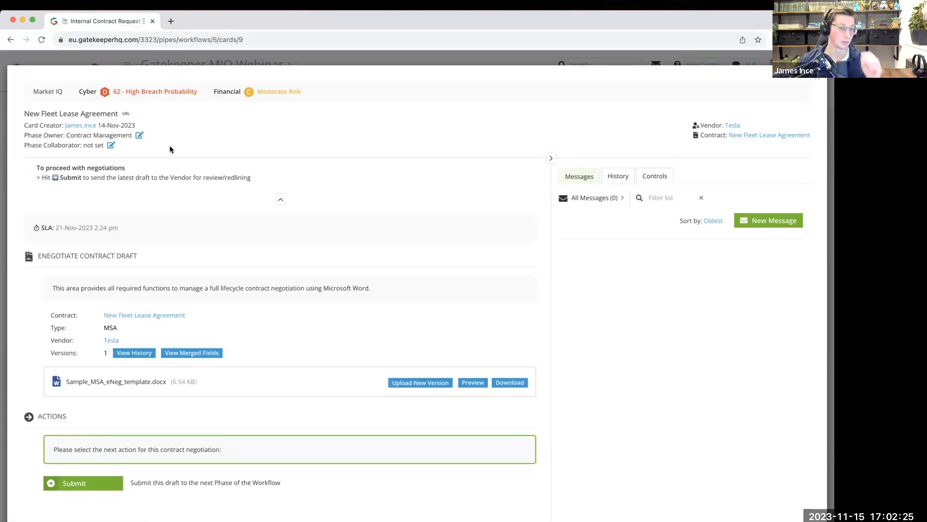
left_click(816, 81)
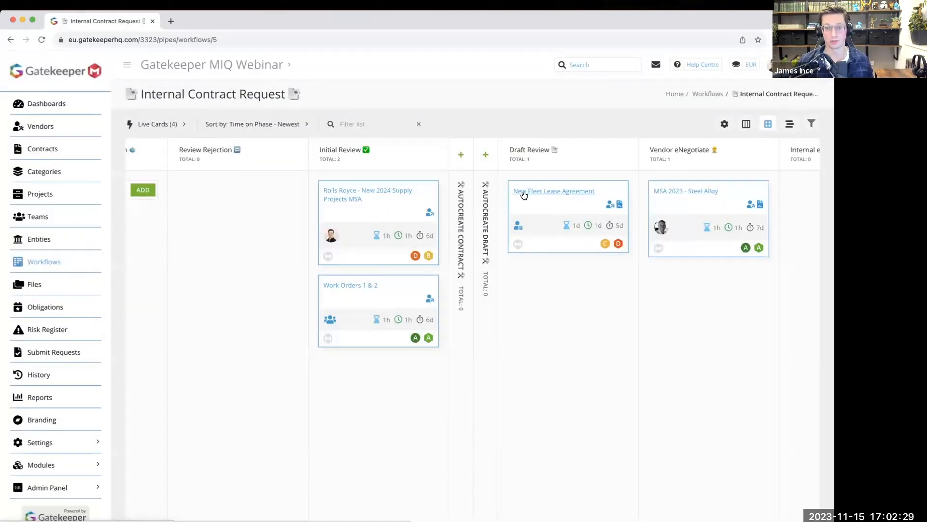
left_click(552, 192)
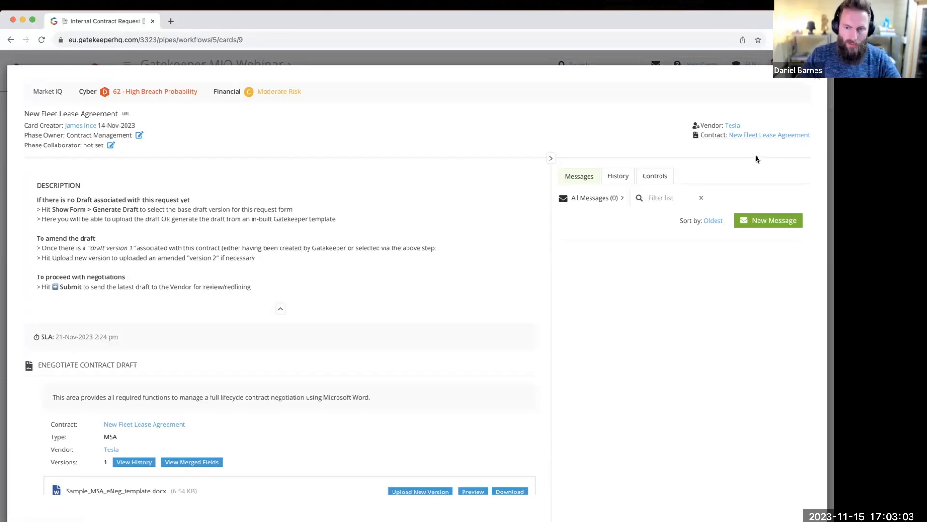
scroll(814, 86, "down", 1)
left_click(813, 86)
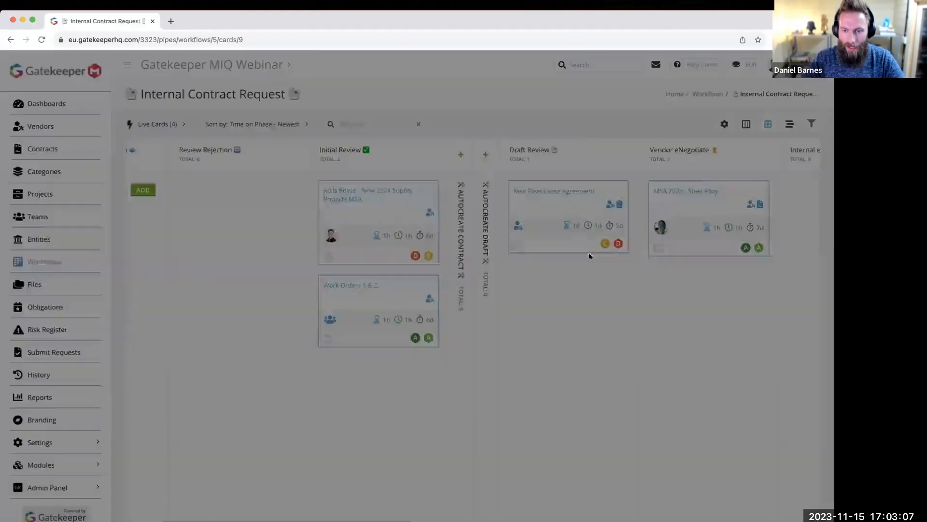
Check the Market IQ cyber rating of the Work Orders 1 & 2 card in Initial Review
scroll(529, 266, "right", 2)
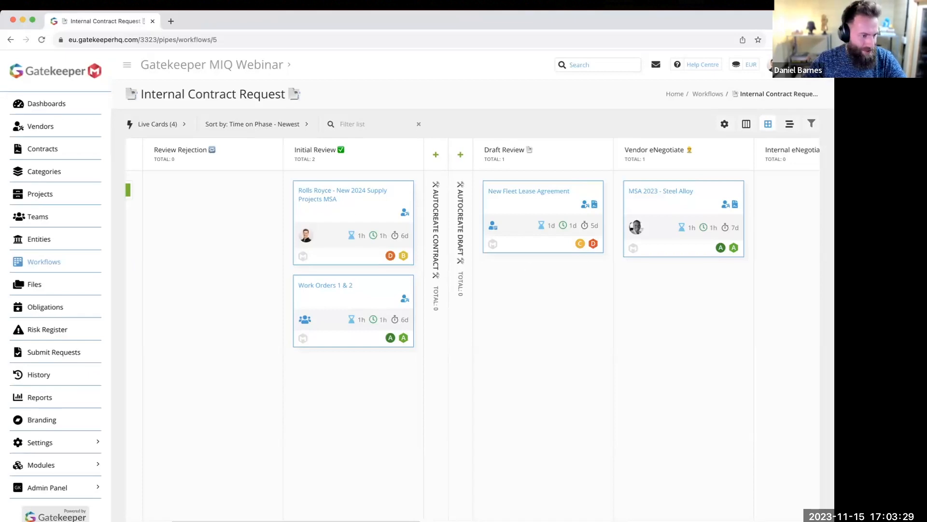
mouse_move(403, 339)
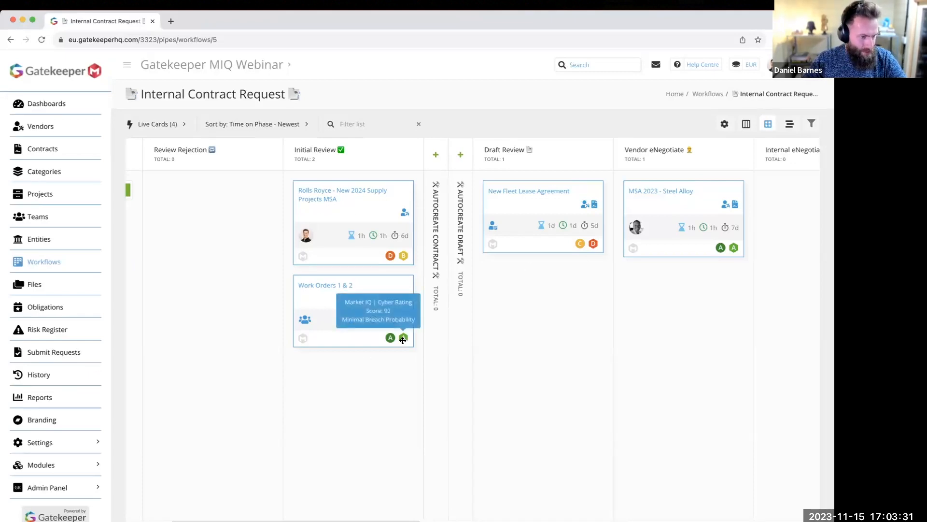
scroll(553, 306, "right", 1)
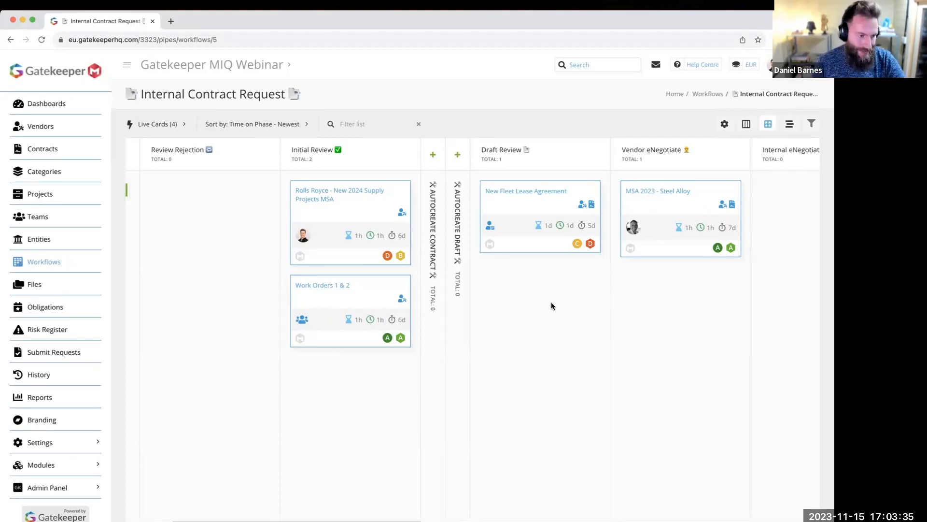
Open Tesla's card in the ESG Due Diligence workflow, check its phase owner, and submit its vendor ESG form
left_click(68, 268)
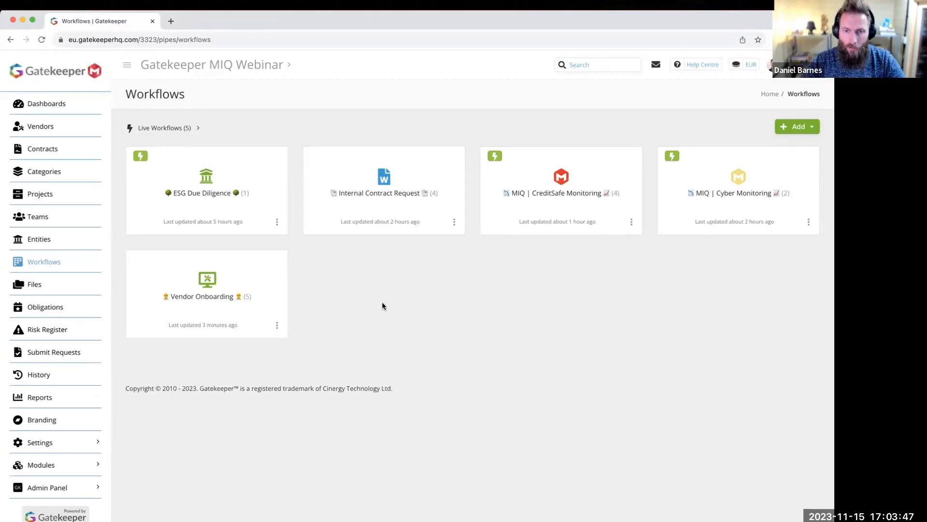
left_click(231, 198)
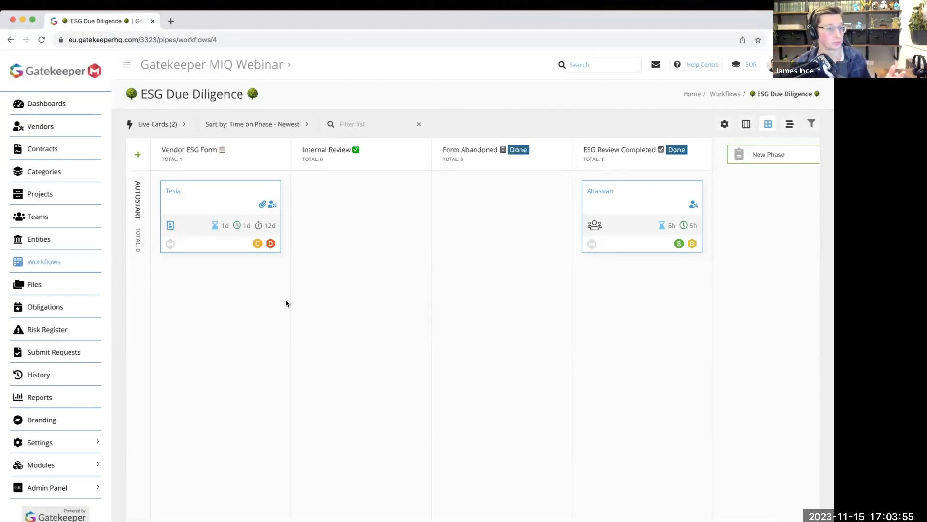
left_click(173, 192)
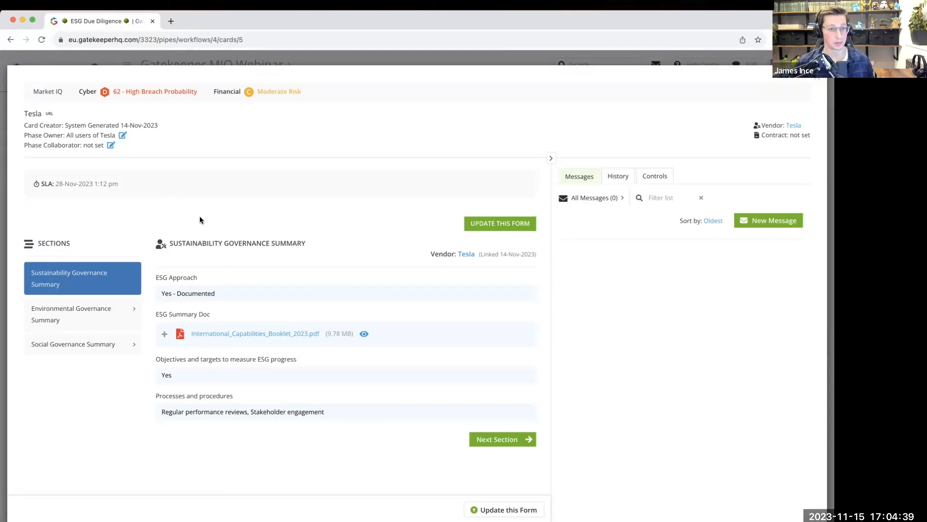
left_click_drag(64, 136, 116, 135)
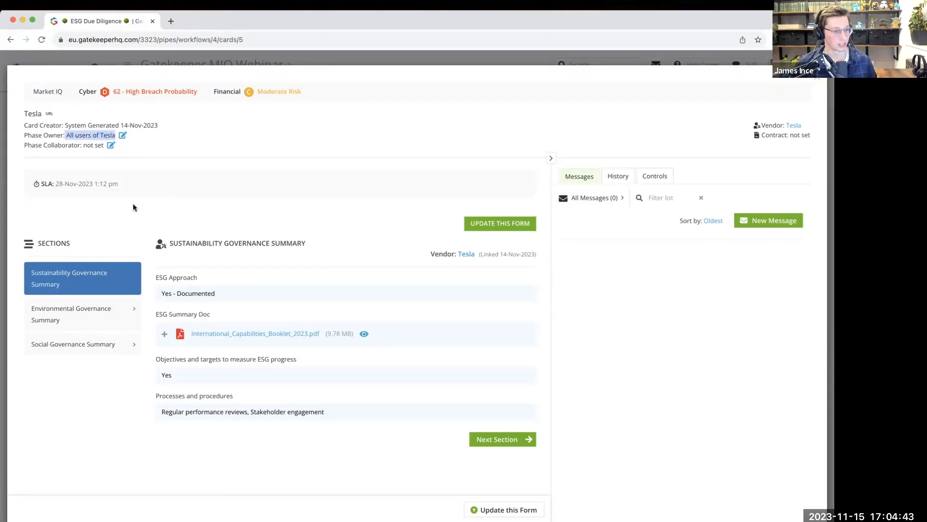
left_click(174, 207)
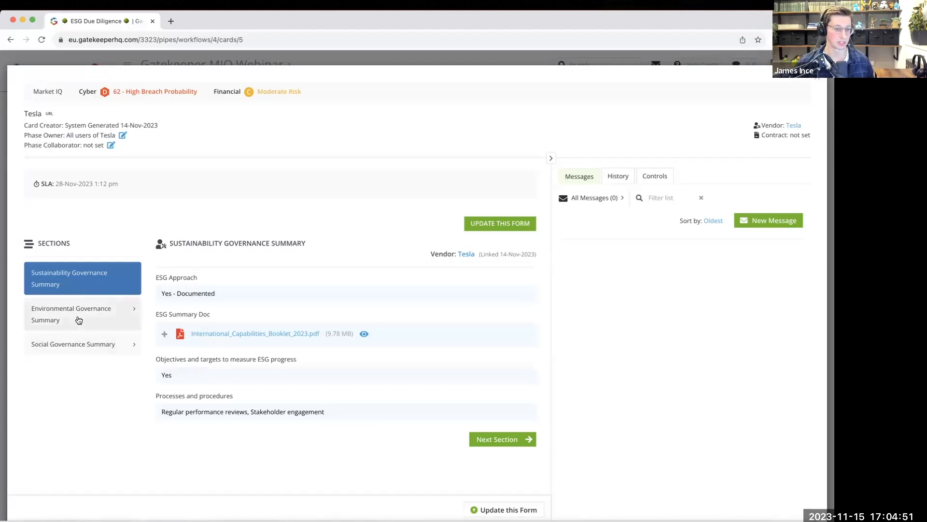
left_click(505, 511)
left_click(522, 513)
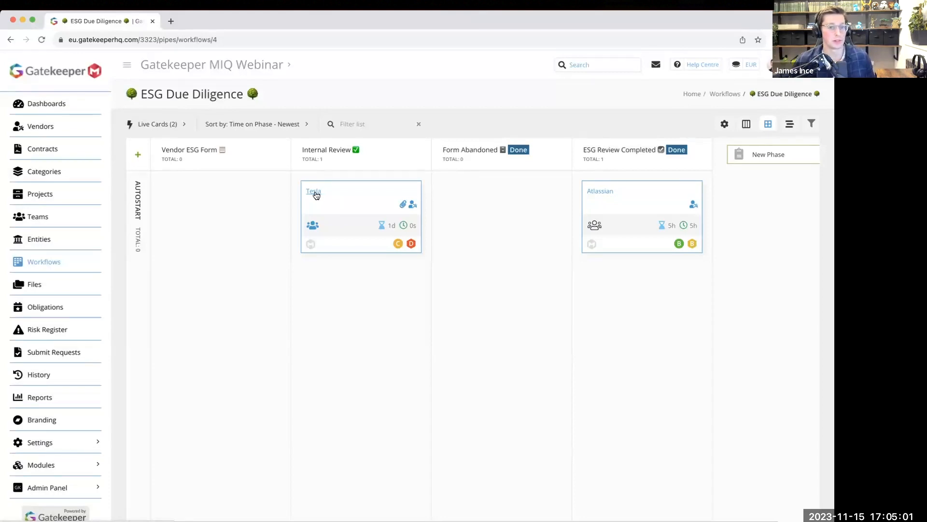
Review the Sustainability Governance Summary on Tesla's Internal Review card and approve the form without a comment
left_click(314, 192)
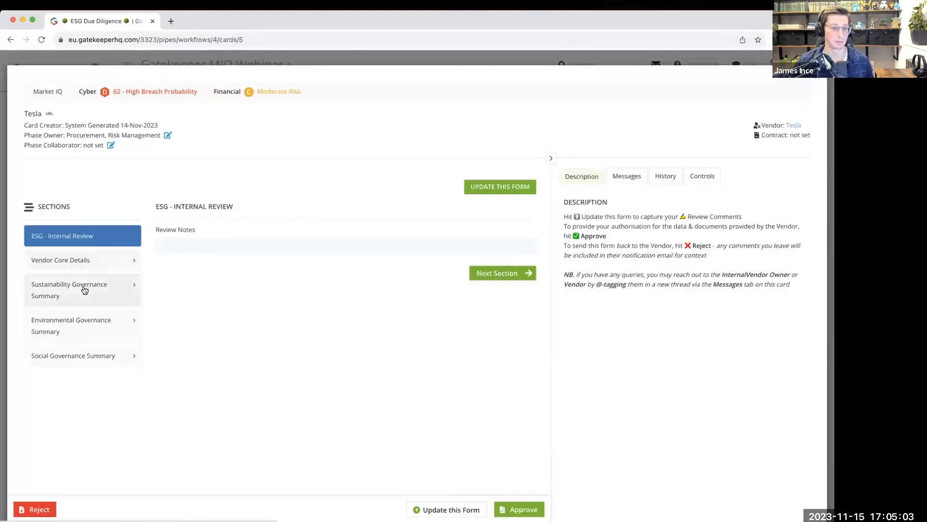
left_click_drag(159, 230, 200, 229)
left_click(199, 230)
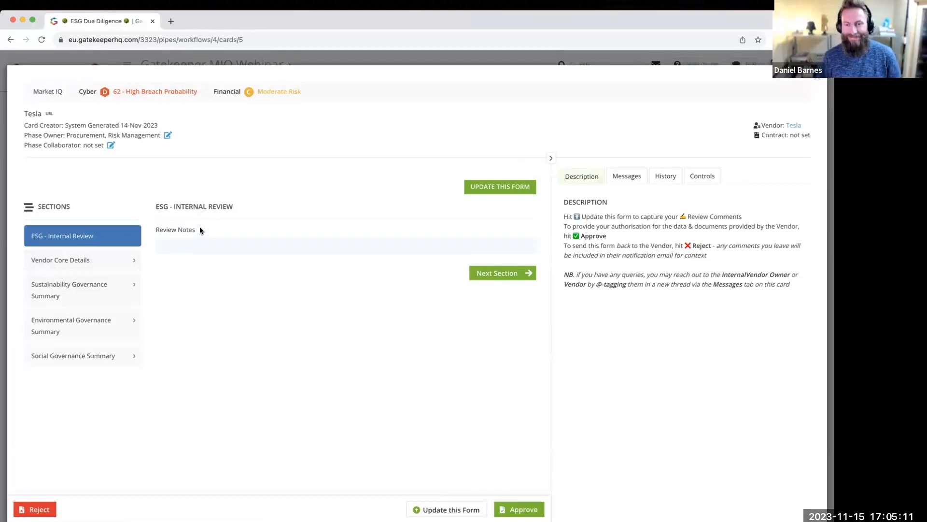
left_click(114, 289)
left_click(117, 315)
left_click(112, 297)
left_click(526, 509)
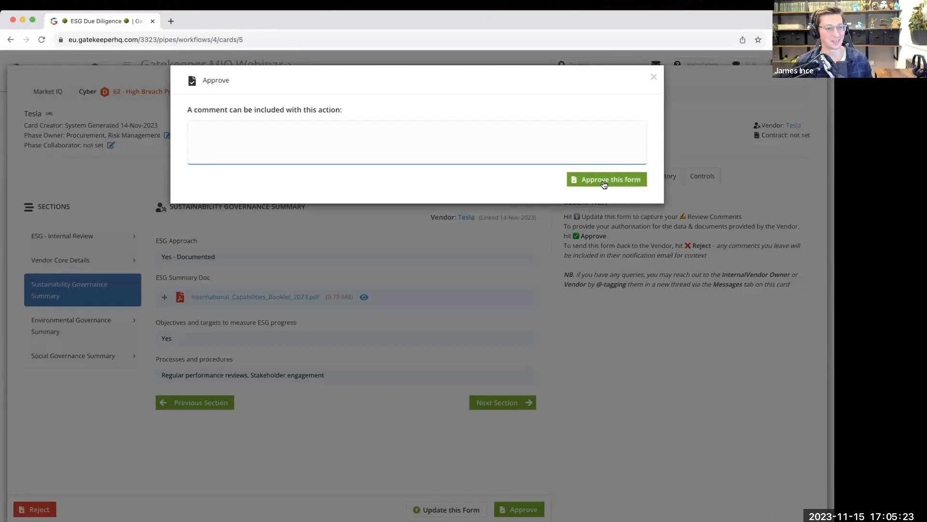
left_click(604, 183)
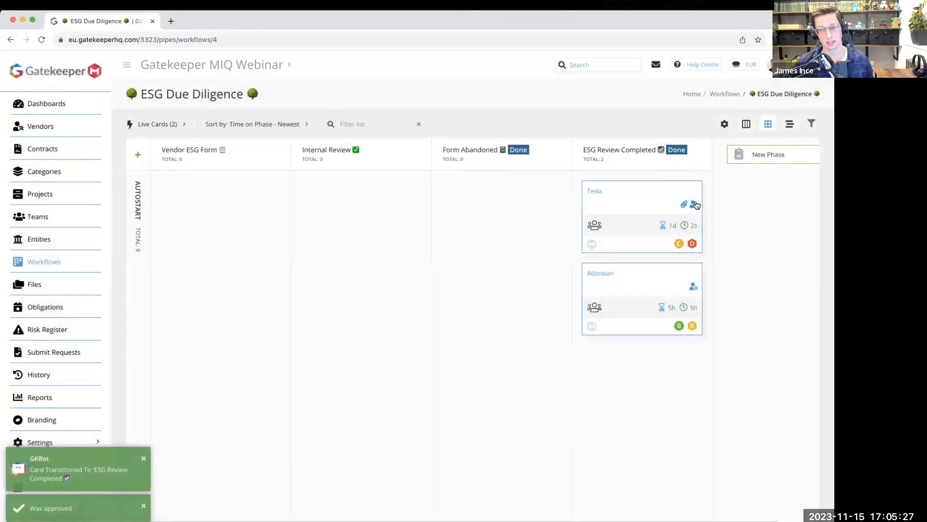
Open the ESG data on Tesla's vendor record and check its assessment status and the last and next assessment dates
left_click(695, 205)
left_click(632, 158)
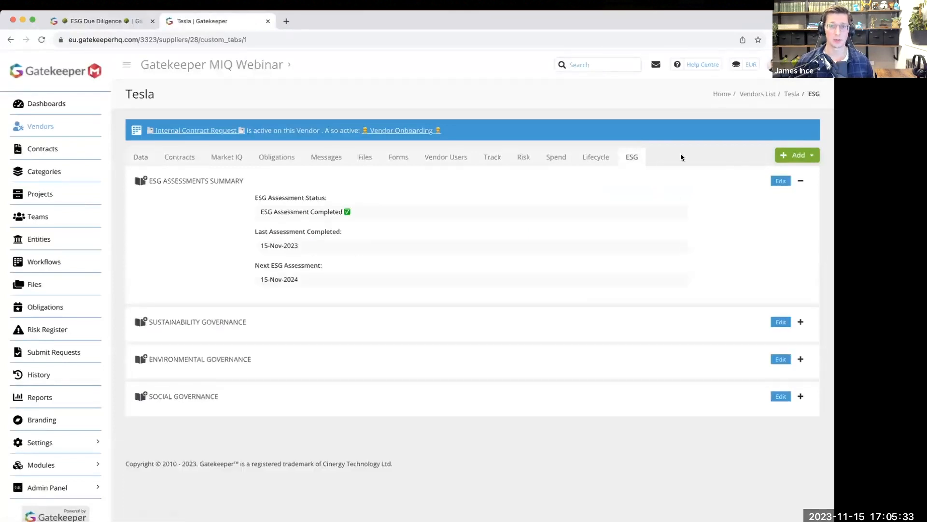
left_click_drag(353, 211, 254, 215)
left_click_drag(297, 245, 258, 250)
left_click_drag(300, 280, 261, 280)
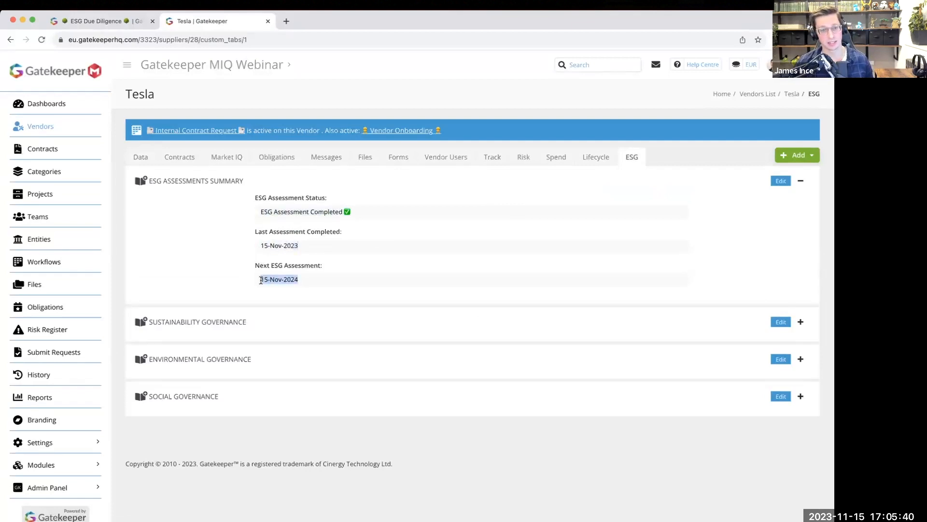
Expand Tesla's Sustainability Governance section to read its answers and summary document, and collapse it again
left_click(801, 322)
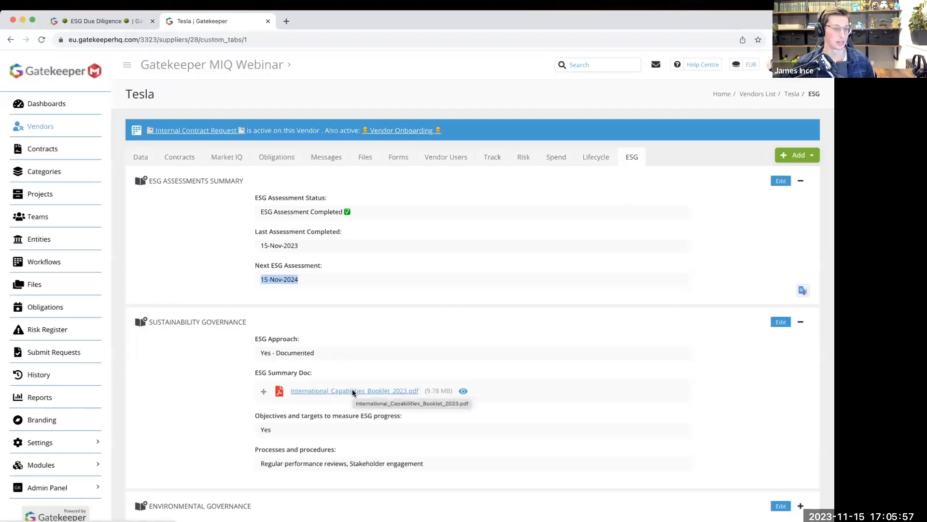
left_click(423, 327)
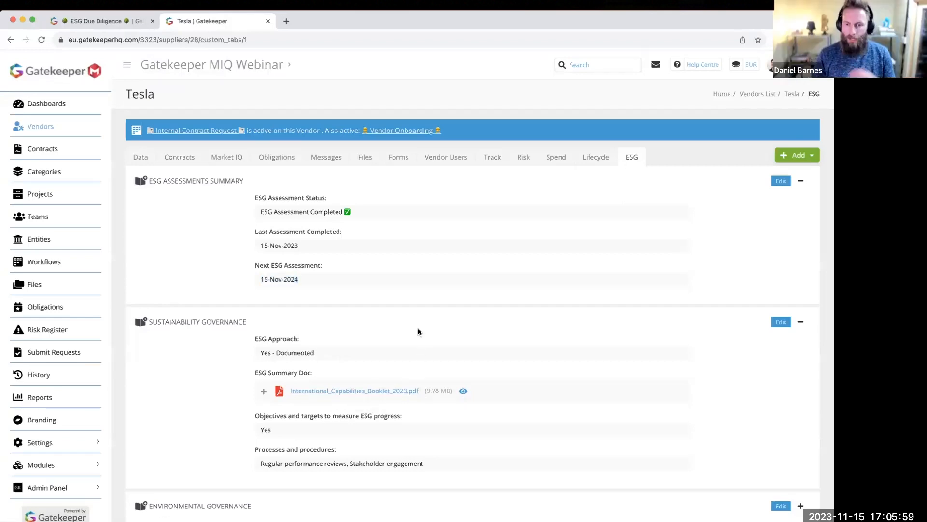
left_click(801, 322)
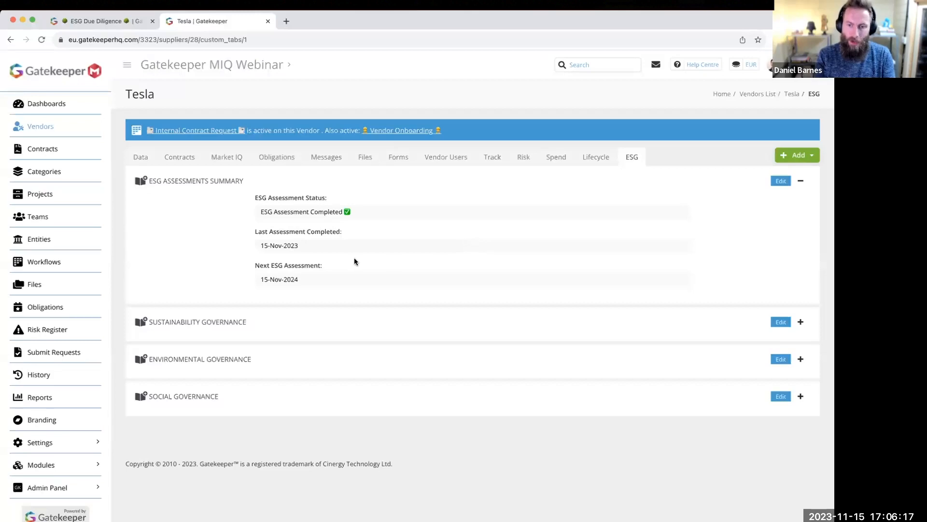
Check Tesla's next ESG assessment date, look at the ESG Due Diligence board, and return to the vendor record
left_click_drag(254, 266, 338, 264)
left_click(338, 265)
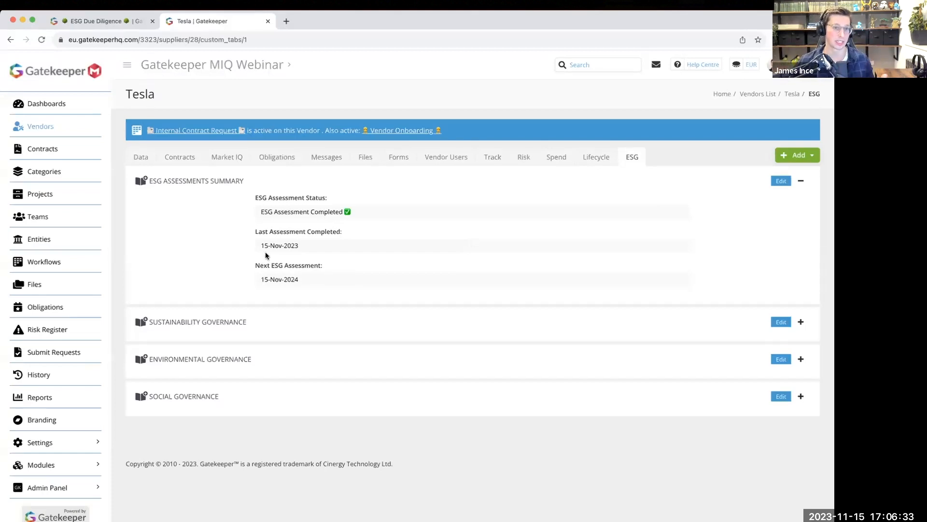
left_click(104, 20)
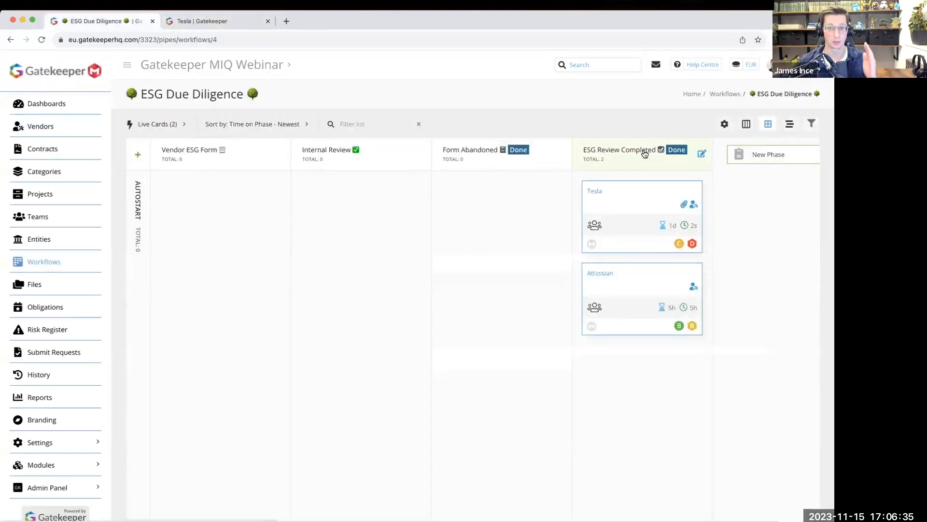
left_click(237, 24)
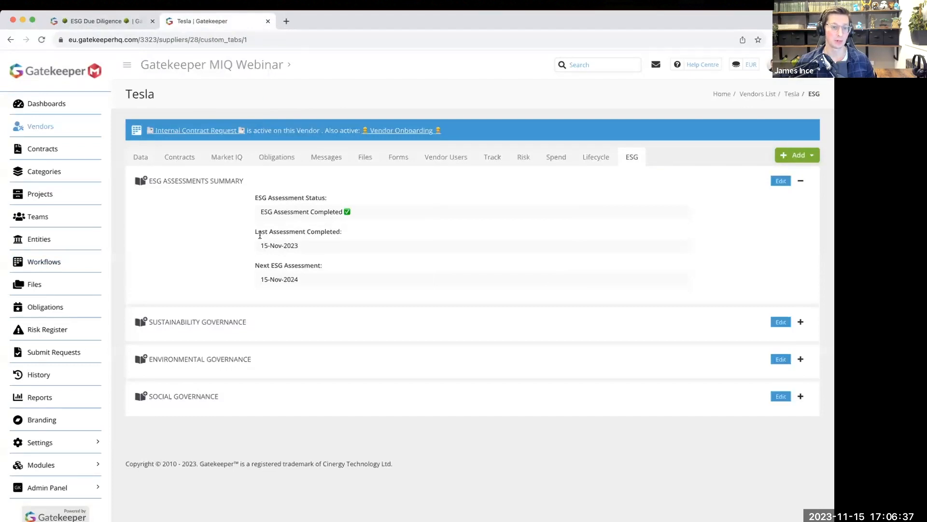
Review the last and next assessment dates in Tesla's ESG Assessments Summary
left_click_drag(256, 235, 340, 234)
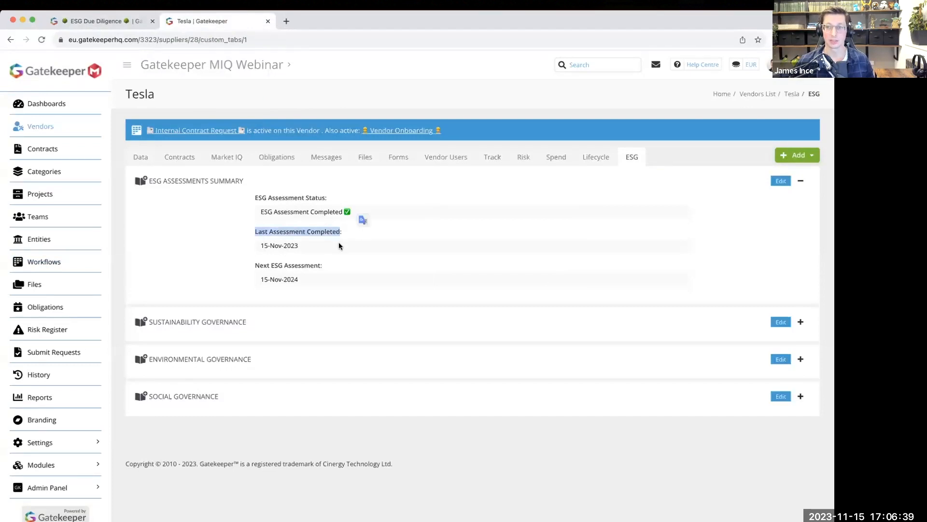
left_click(321, 274)
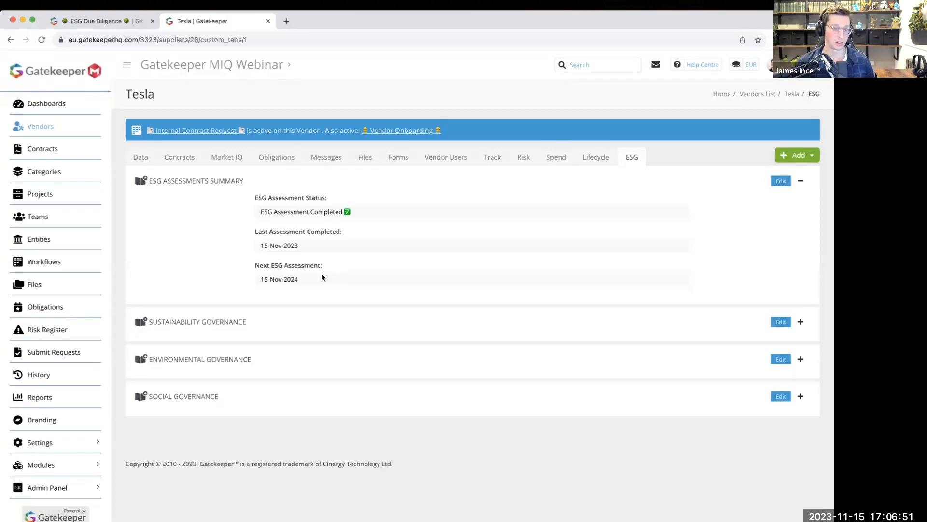
left_click_drag(309, 278, 259, 282)
left_click(215, 278)
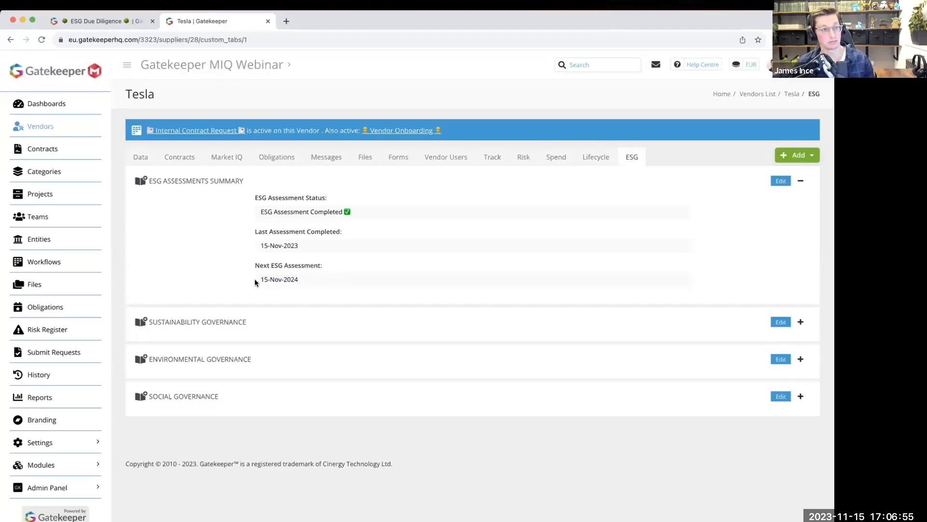
left_click(318, 281)
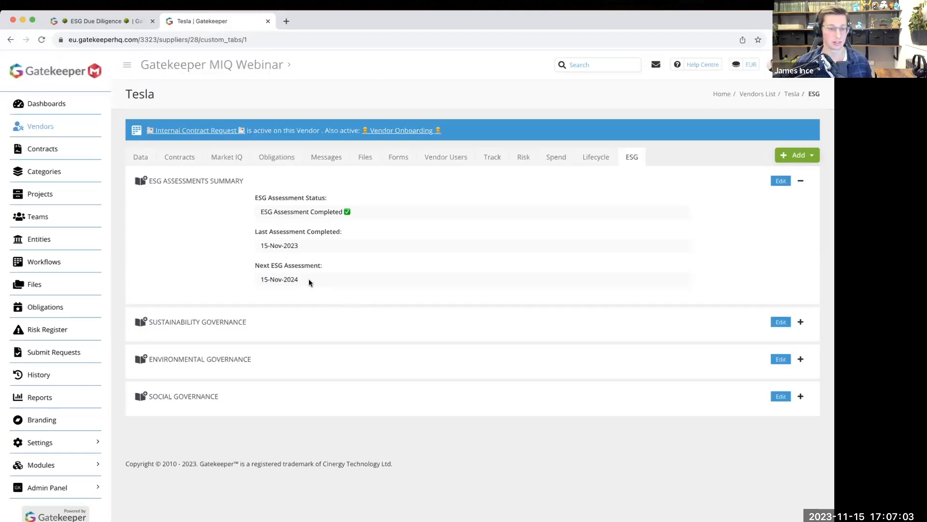
left_click_drag(297, 279, 261, 280)
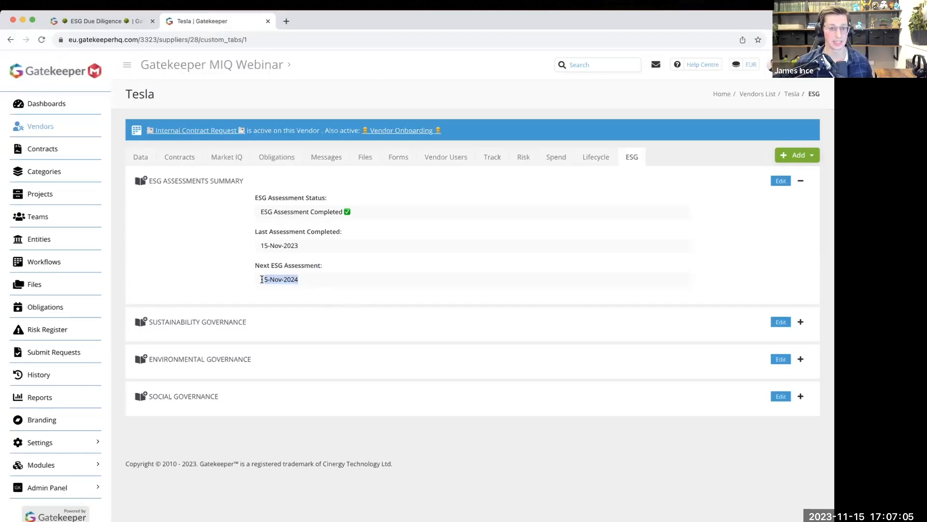
left_click(242, 265)
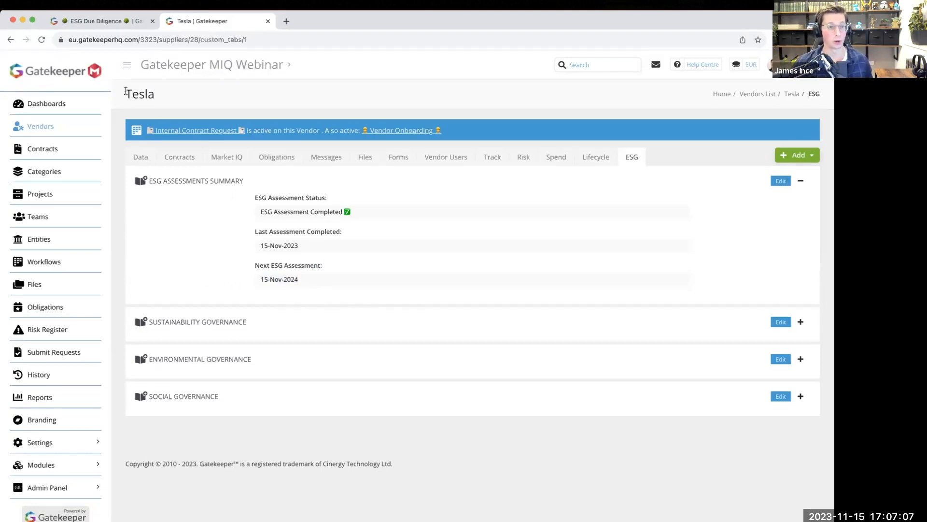
left_click_drag(126, 91, 161, 93)
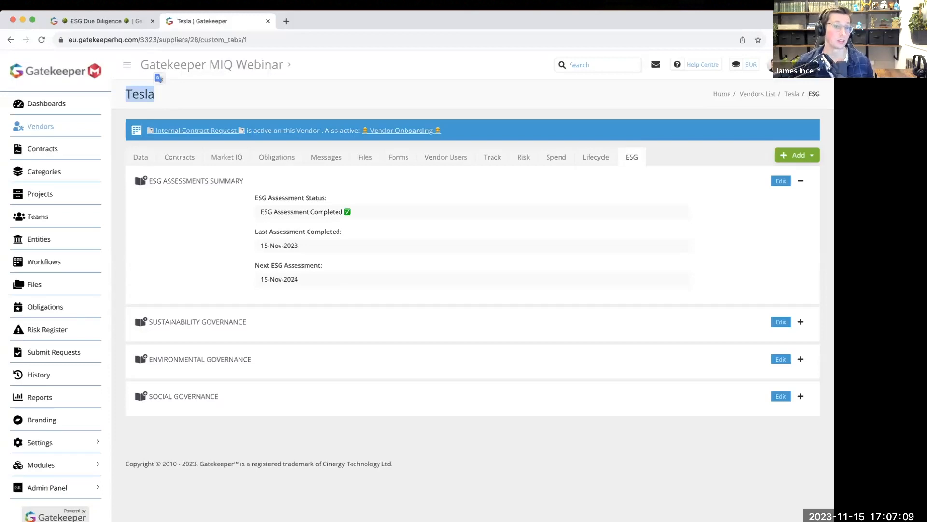
Check Tesla's card on the ESG Due Diligence board, then recheck the next ESG assessment date on its vendor record
left_click(126, 20)
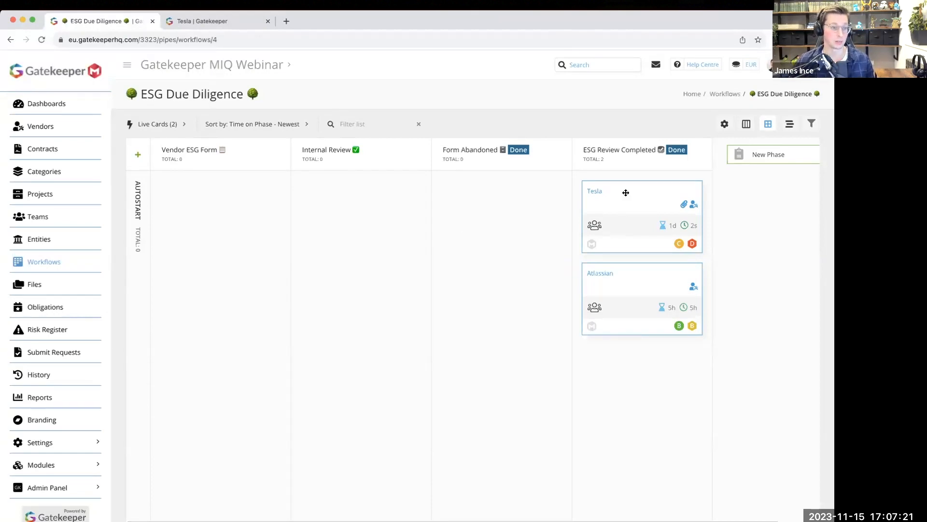
left_click(226, 20)
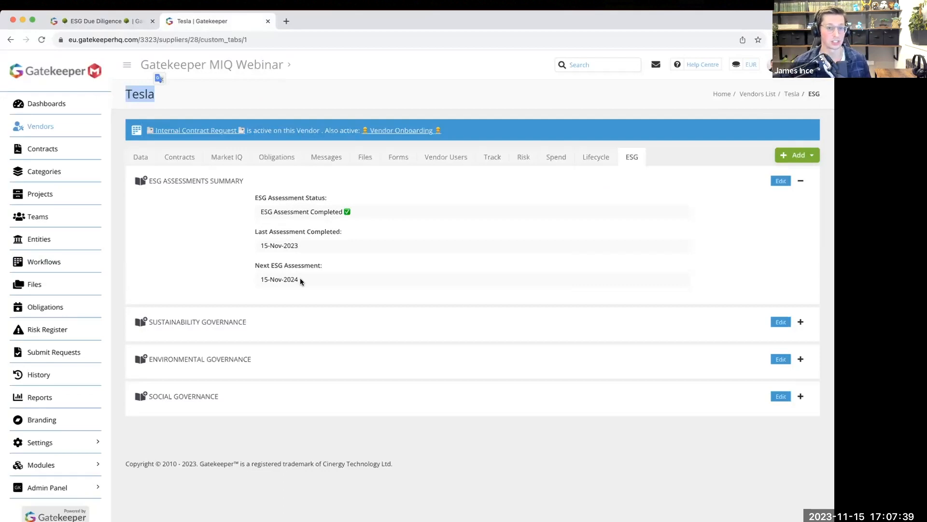
left_click_drag(300, 279, 260, 279)
left_click(230, 274)
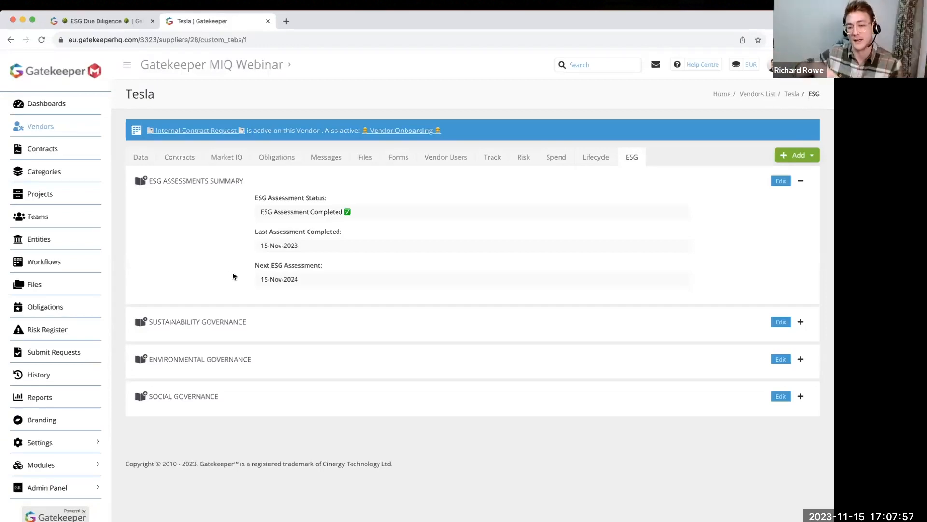
Look at the vendors list, return to Tesla's ESG data, and expand and collapse its Sustainability Governance section
left_click(68, 132)
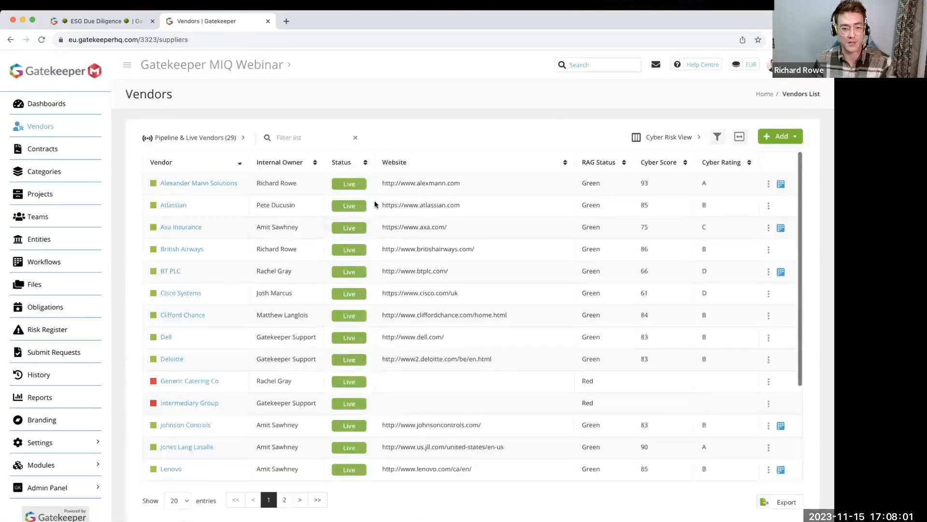
left_click(10, 40)
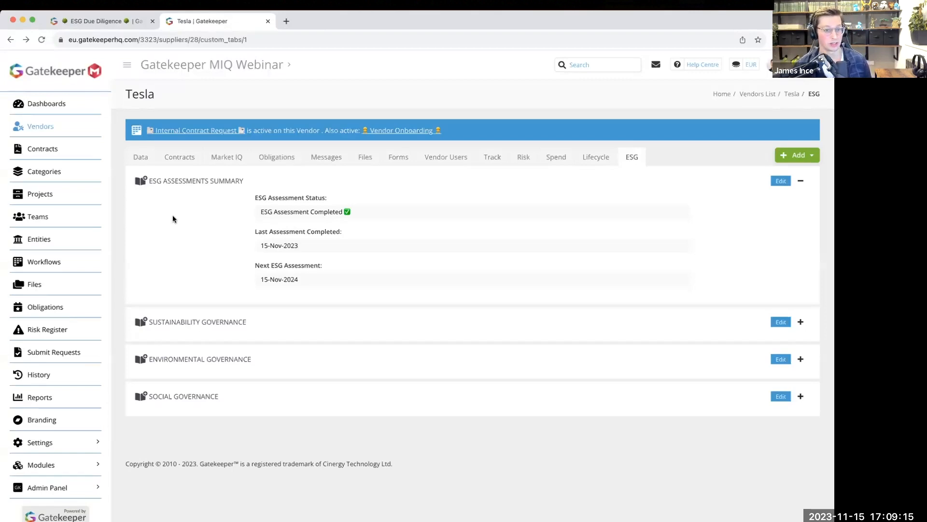
left_click(801, 322)
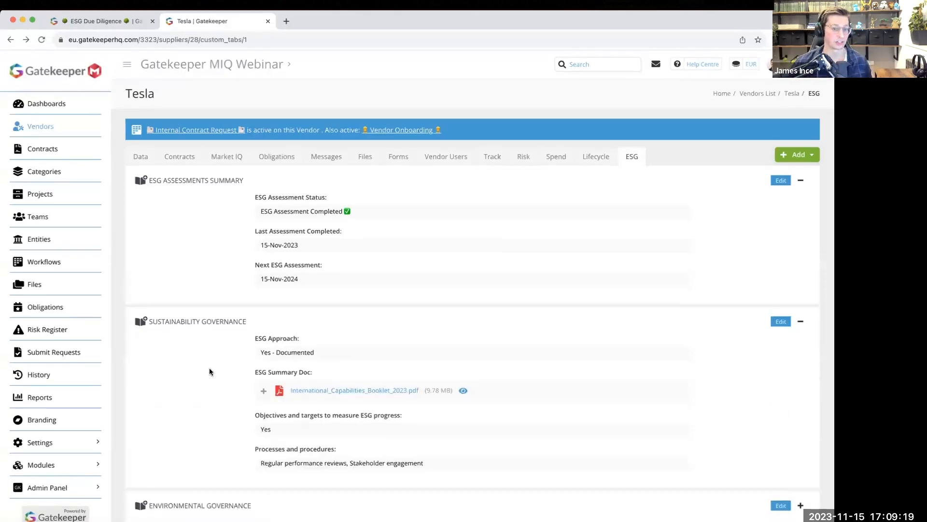
scroll(209, 371, "down", 2)
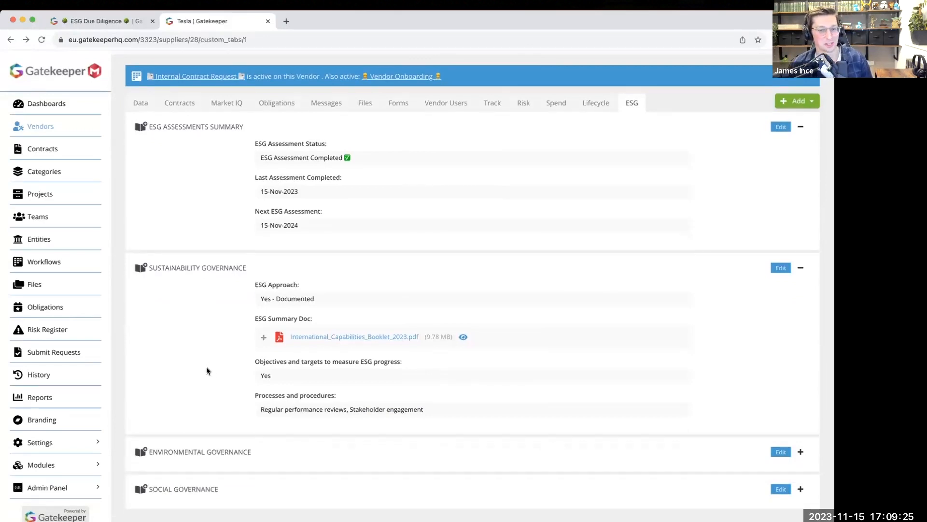
left_click(801, 269)
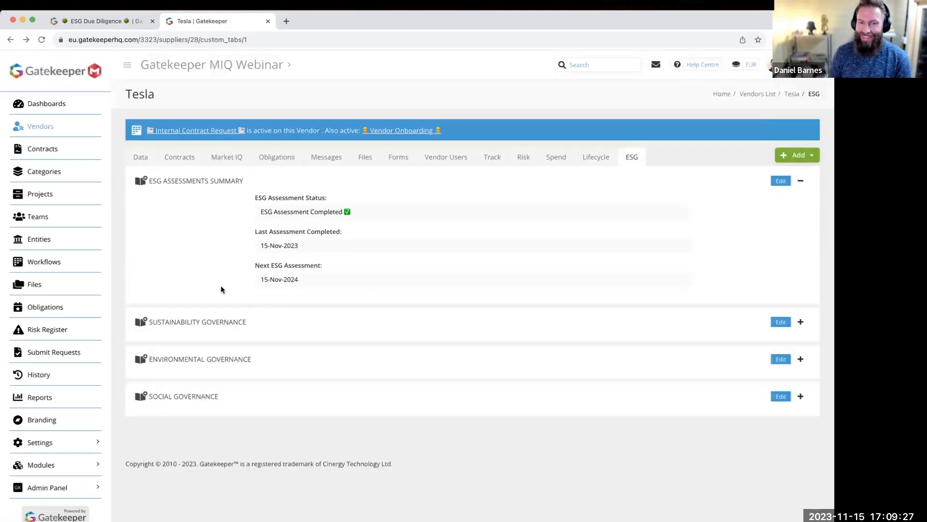
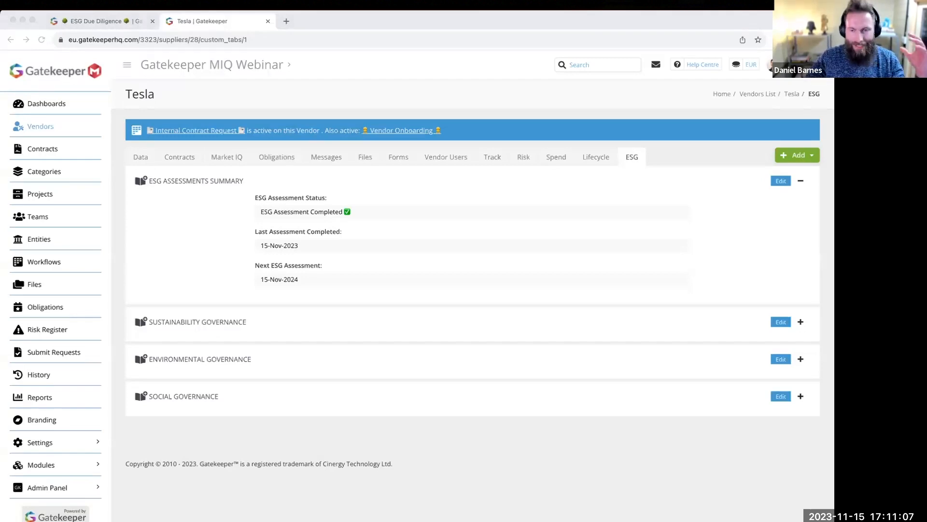
Open Tesla's Market IQ dashboard and close the separate ESG Due Diligence page
left_click(209, 157)
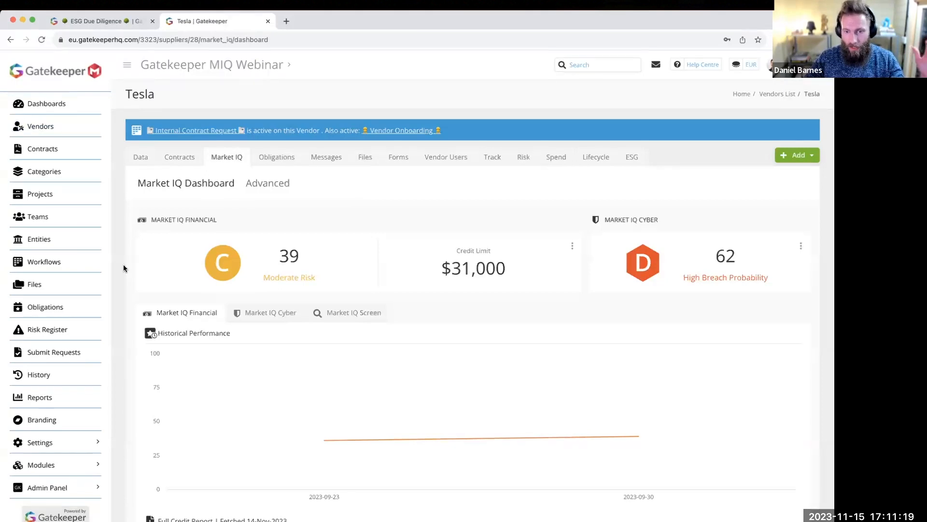
left_click(152, 20)
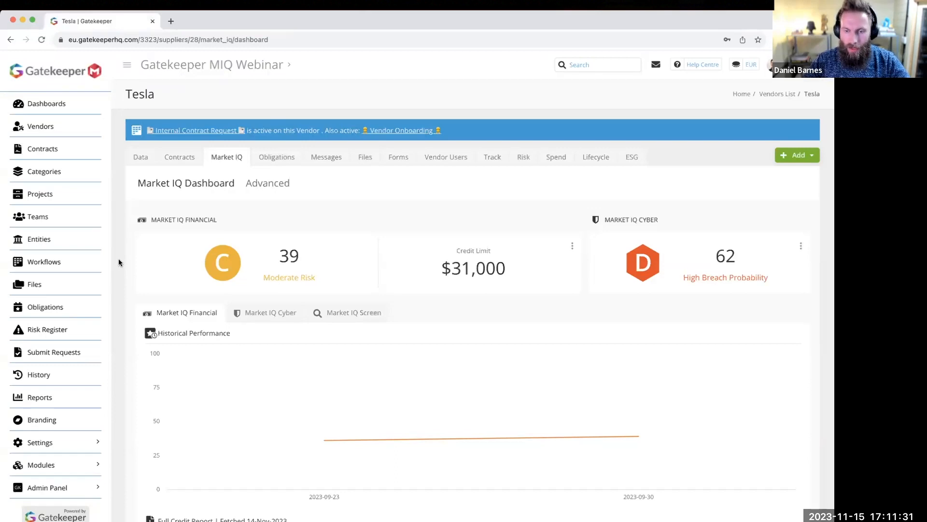
View the MIQ | Cyber Monitoring workflow board and open its Cyber Rating Drop trigger to examine the conditions
left_click(76, 264)
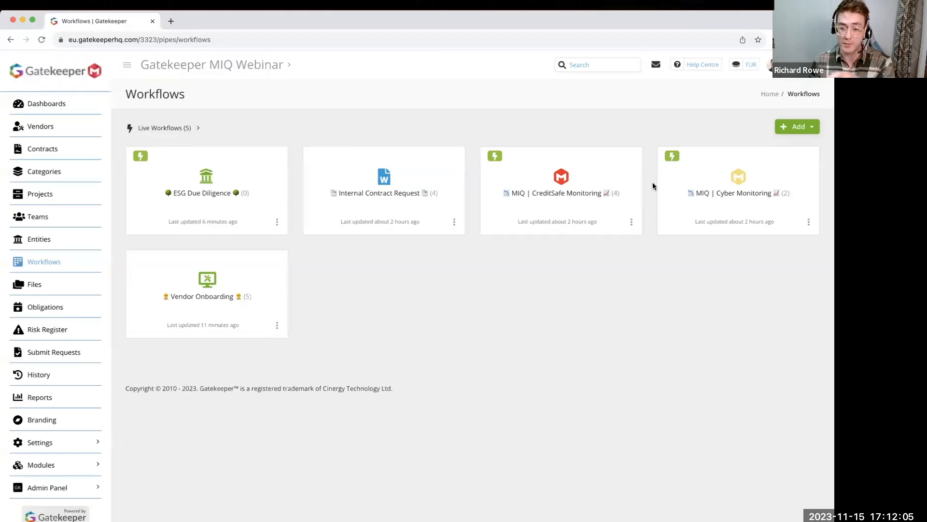
left_click(712, 193)
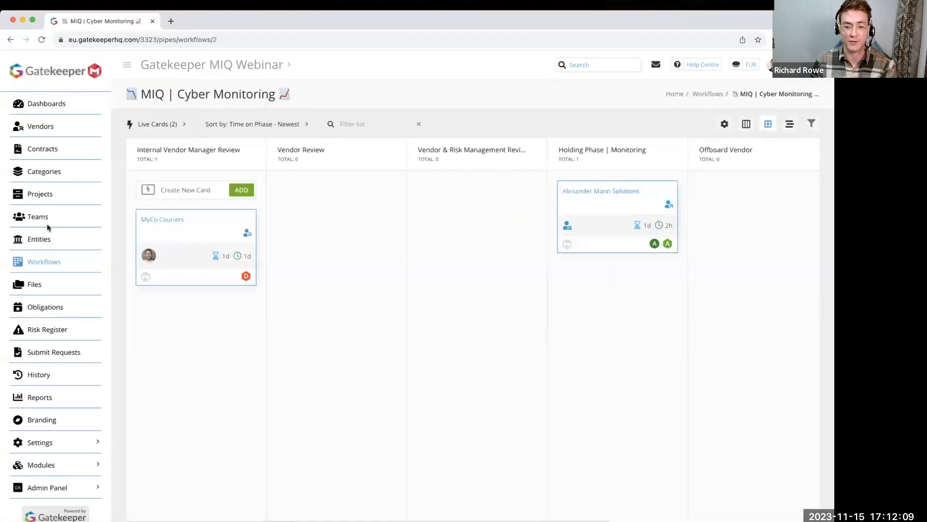
left_click(9, 42)
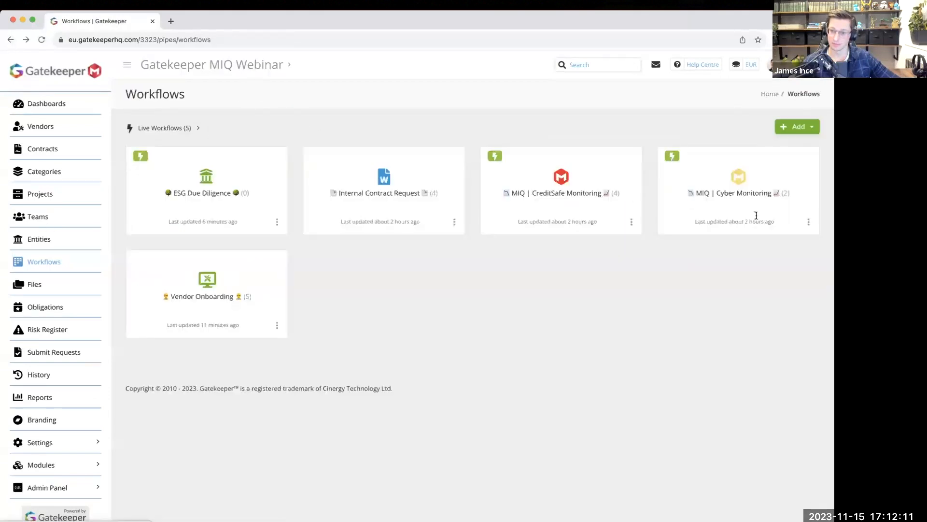
left_click(809, 222)
left_click(768, 261)
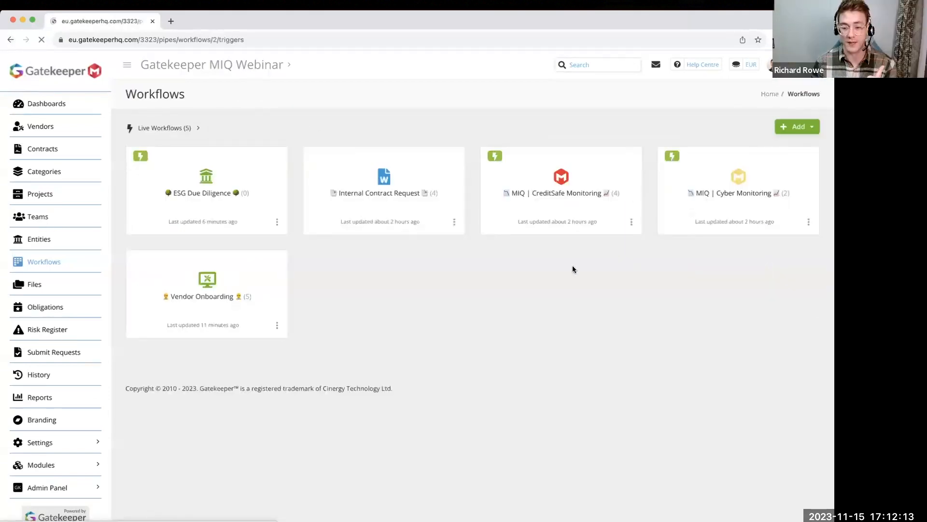
left_click(259, 218)
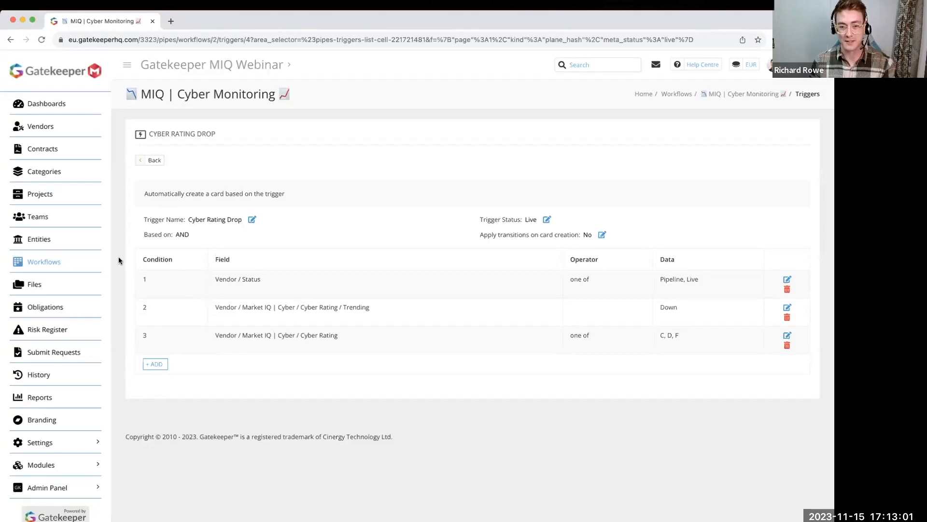
Open the MyCo Couriers card on the MIQ | Cyber Monitoring board, review its cyber rating and form, and close it
left_click(78, 264)
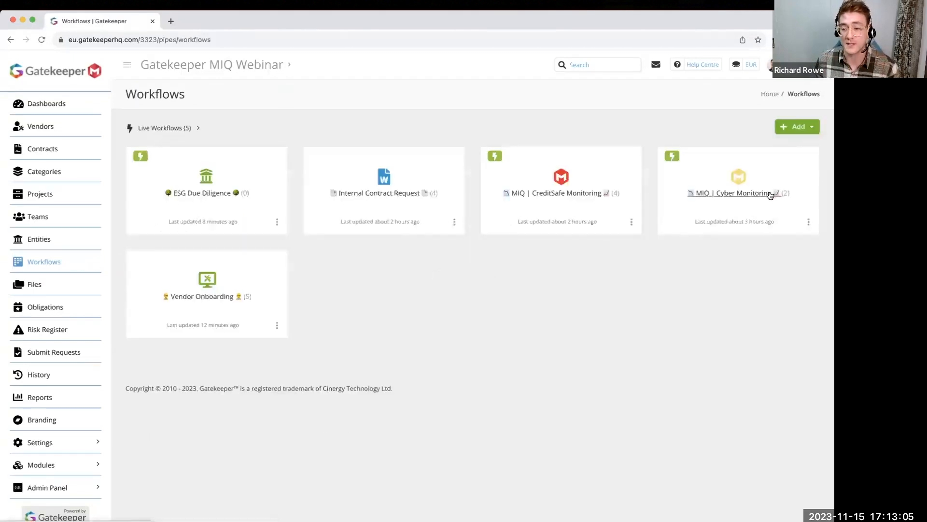
left_click(768, 193)
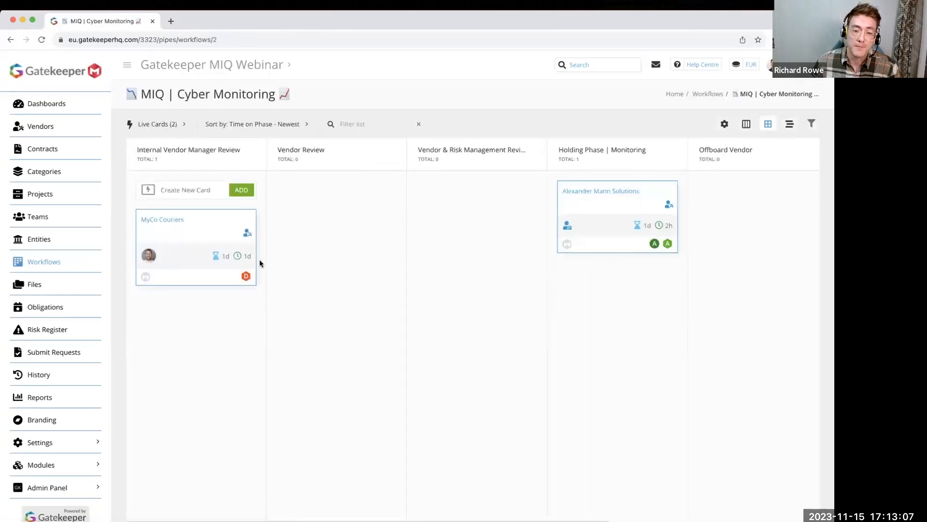
mouse_move(247, 275)
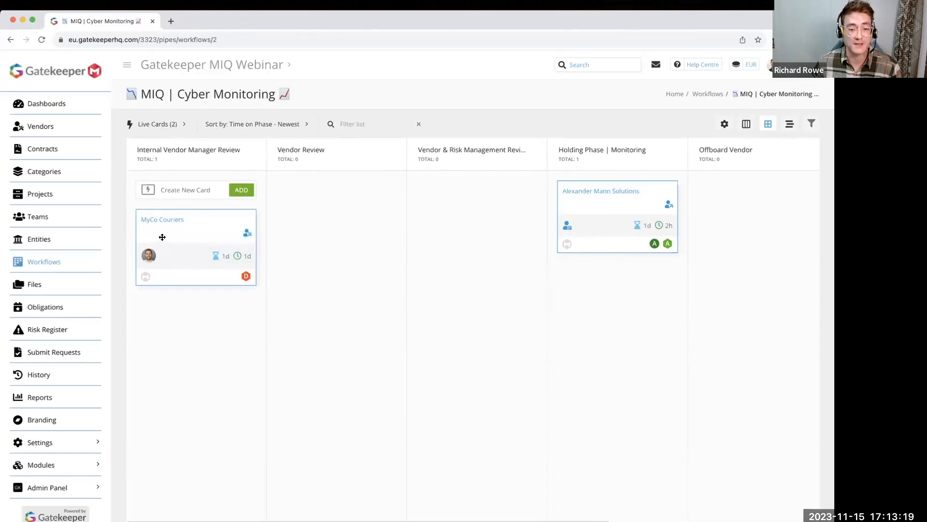
left_click(165, 220)
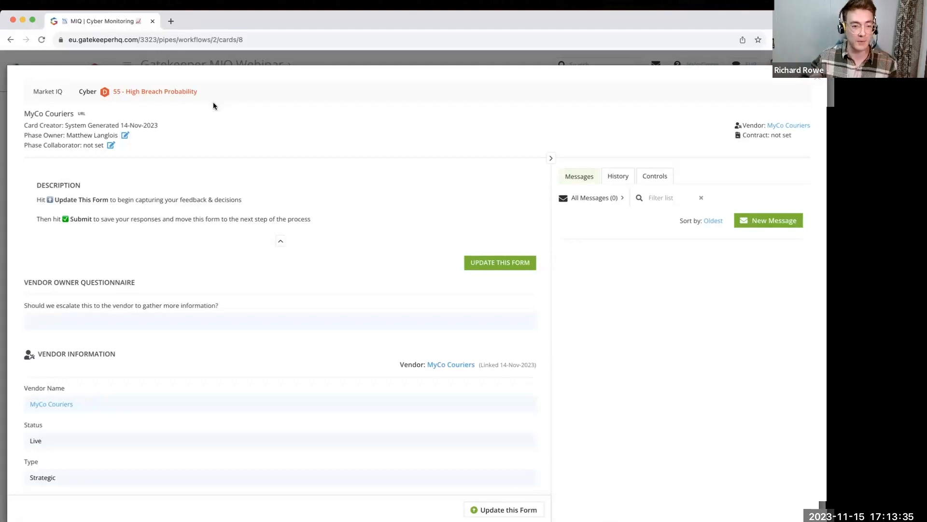
left_click(821, 83)
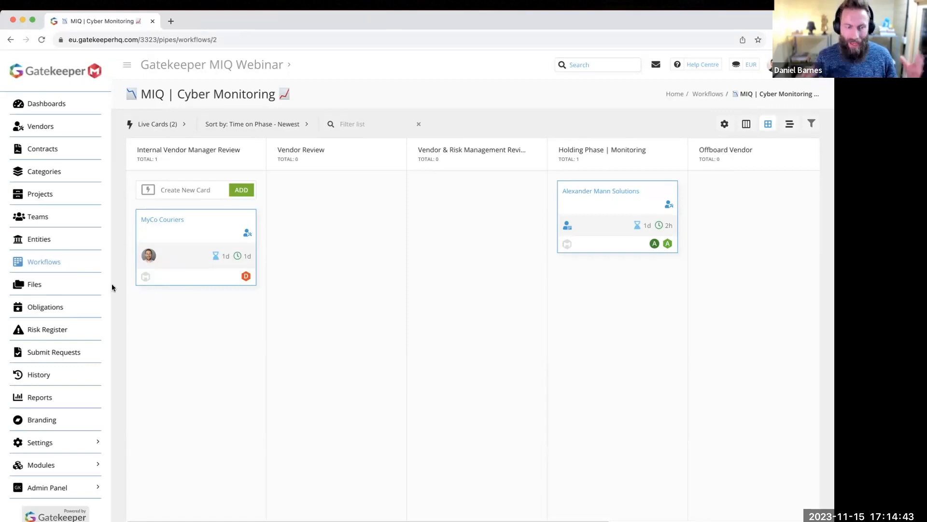
Open the MIQ | CreditSafe Monitoring board and check the cyber and financial ratings on the BT PLC card
left_click(83, 265)
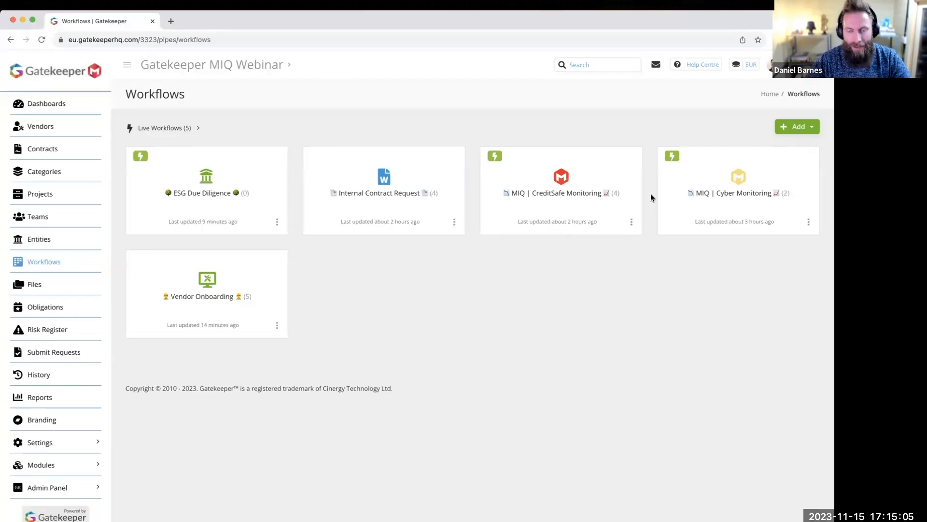
left_click(606, 194)
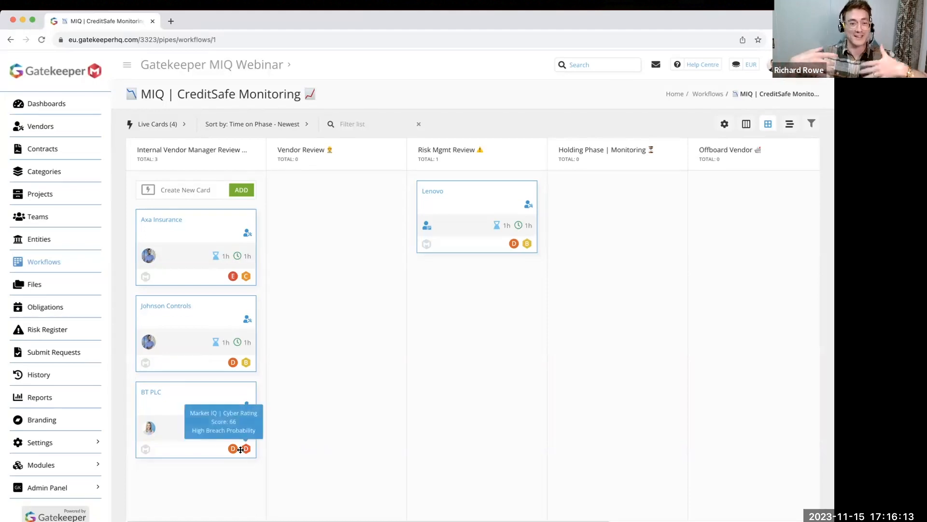
mouse_move(235, 450)
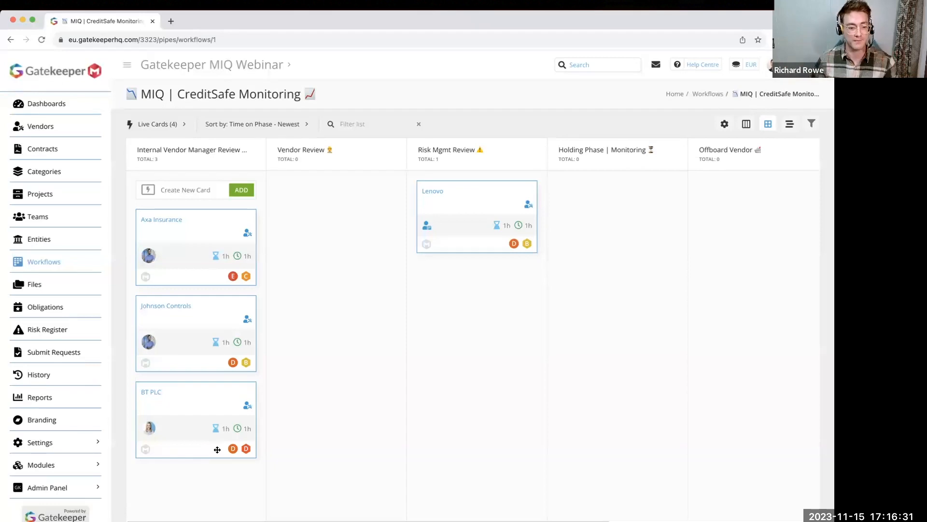
mouse_move(230, 448)
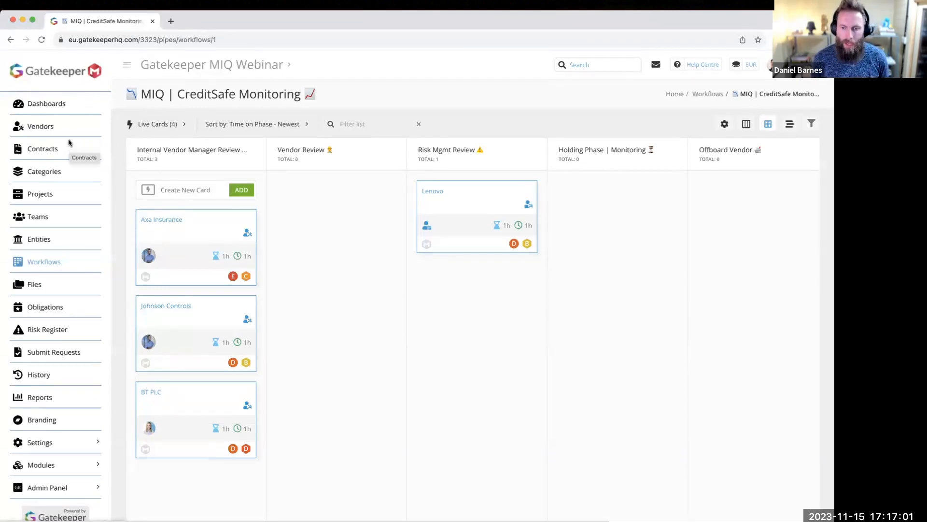
Display the vendors list in the saved Cyber Risk View
left_click(70, 126)
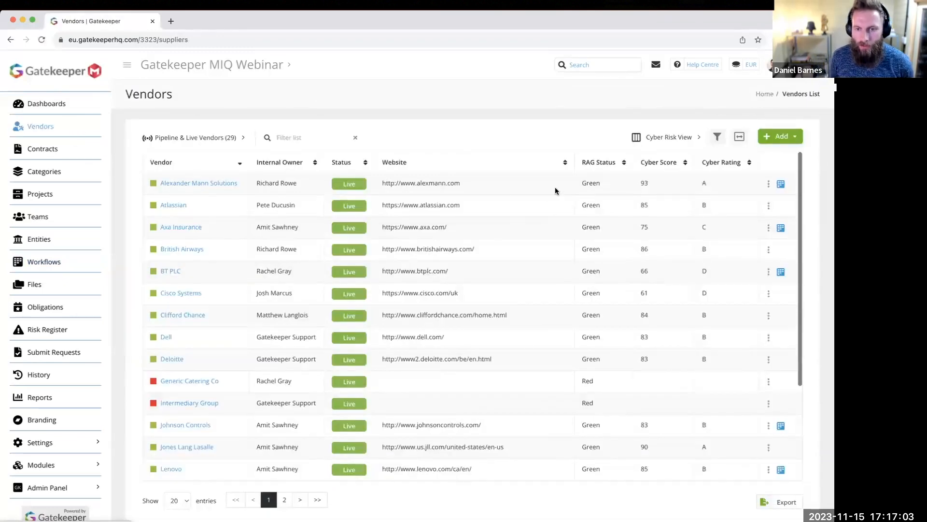
left_click(667, 143)
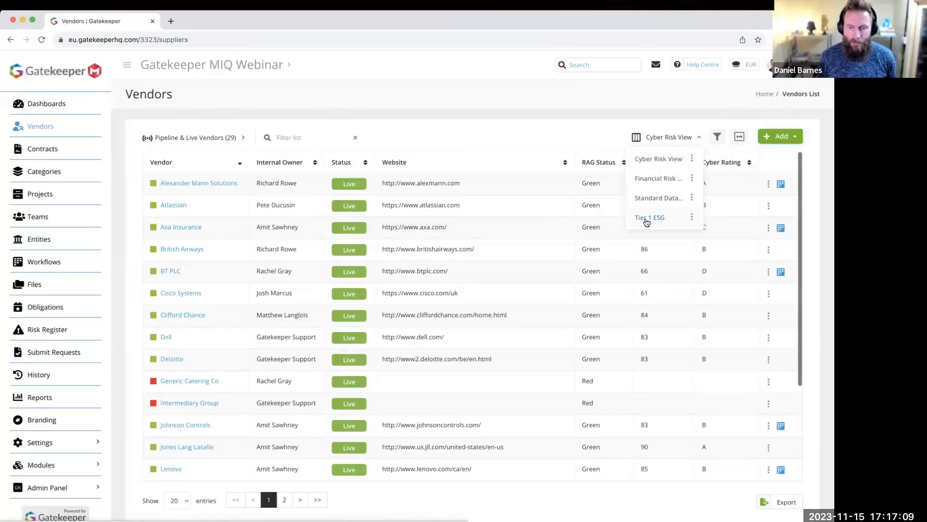
left_click(677, 161)
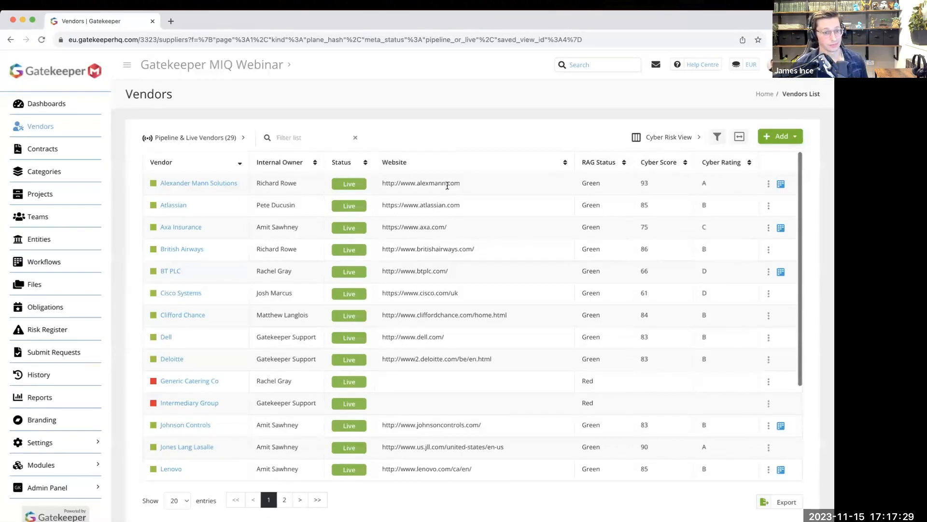
Sort the vendors by cyber score, lowest first, and inspect the MyCo Couriers score
left_click(664, 163)
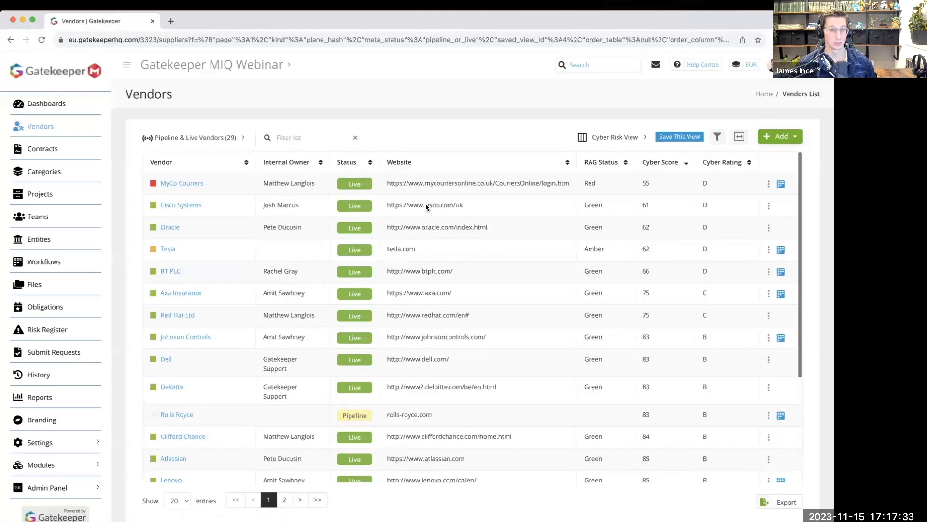
left_click_drag(649, 184, 641, 185)
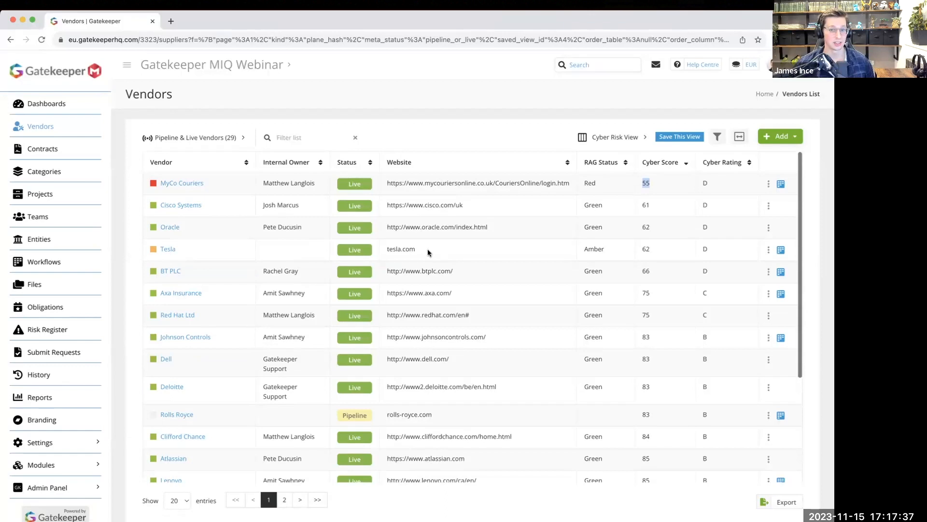
Switch the vendors list to the saved Financial Risk Review view and check the total annual value of Alexander Mann Solutions
left_click(599, 133)
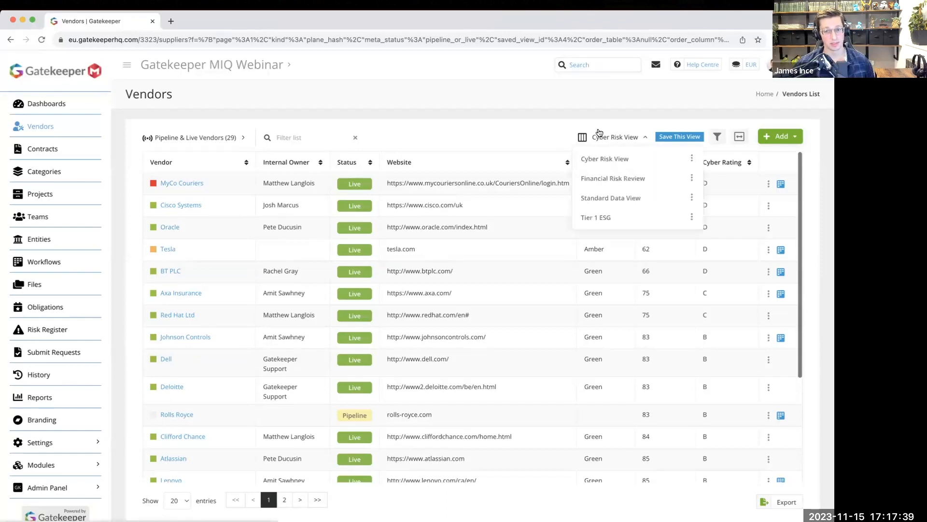
left_click(607, 179)
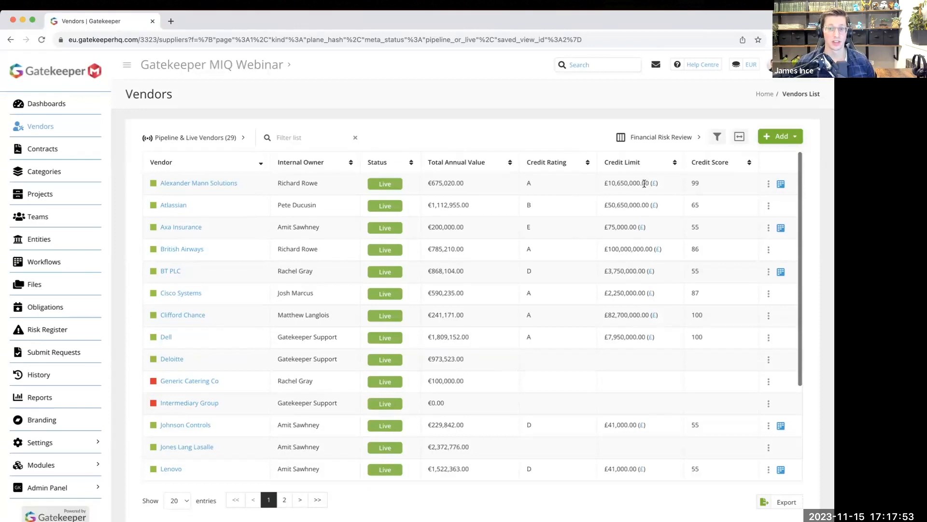
left_click_drag(468, 184, 428, 184)
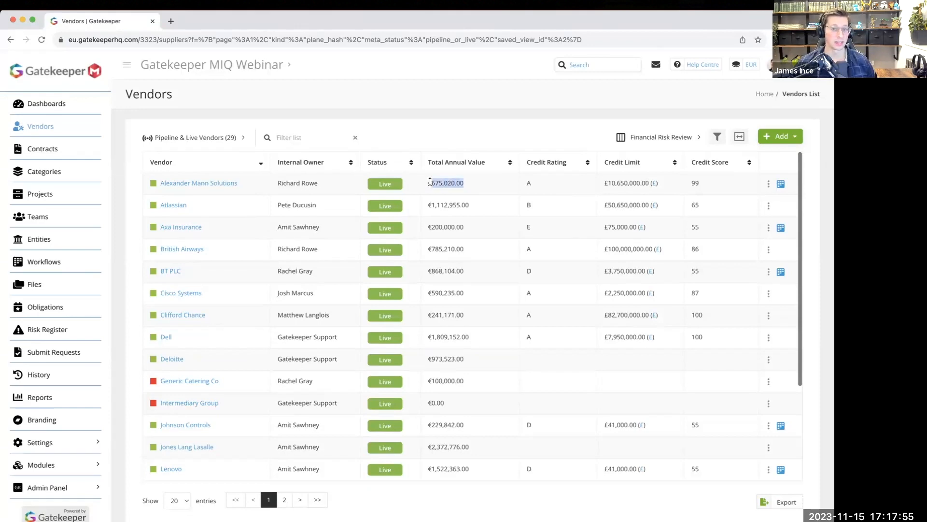
left_click(492, 186)
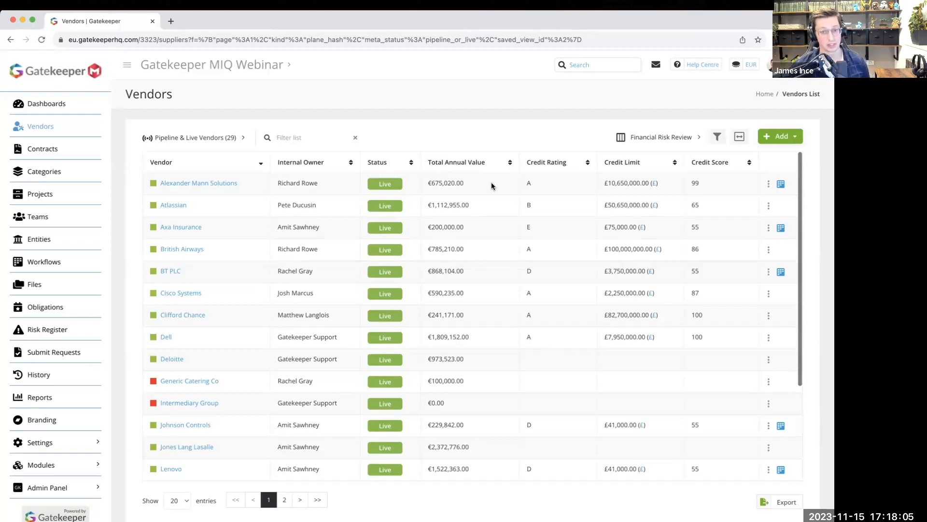
left_click_drag(431, 183, 461, 188)
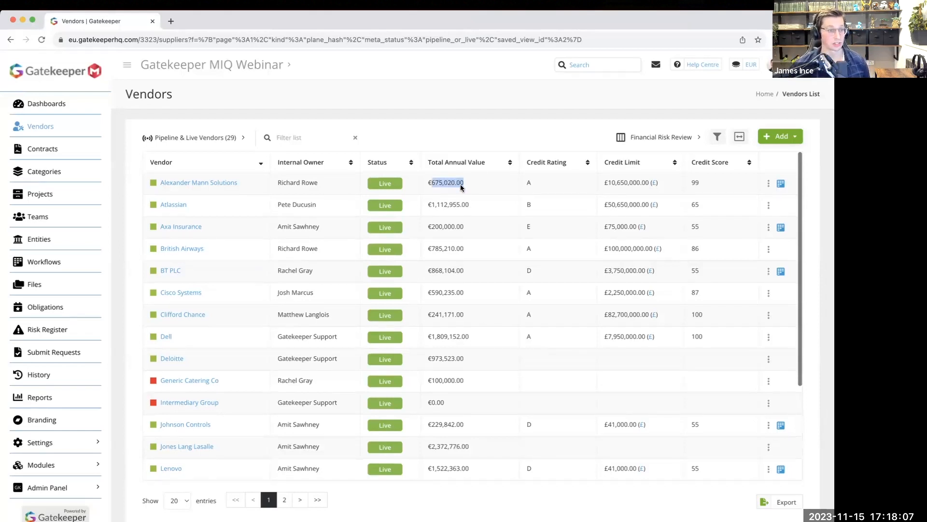
left_click(462, 187)
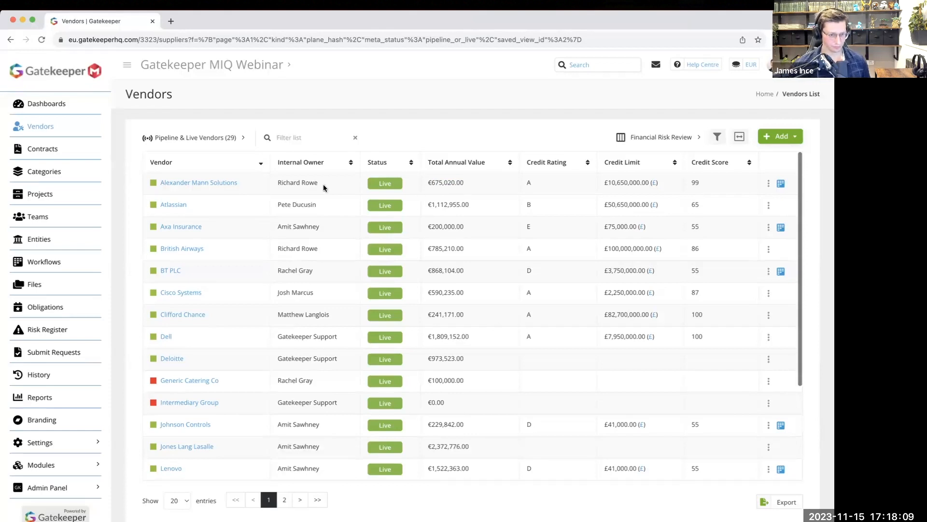
Display the contracts list, check its saved views, and examine the vendor cyber score on the Oracle Group MSA
left_click(71, 155)
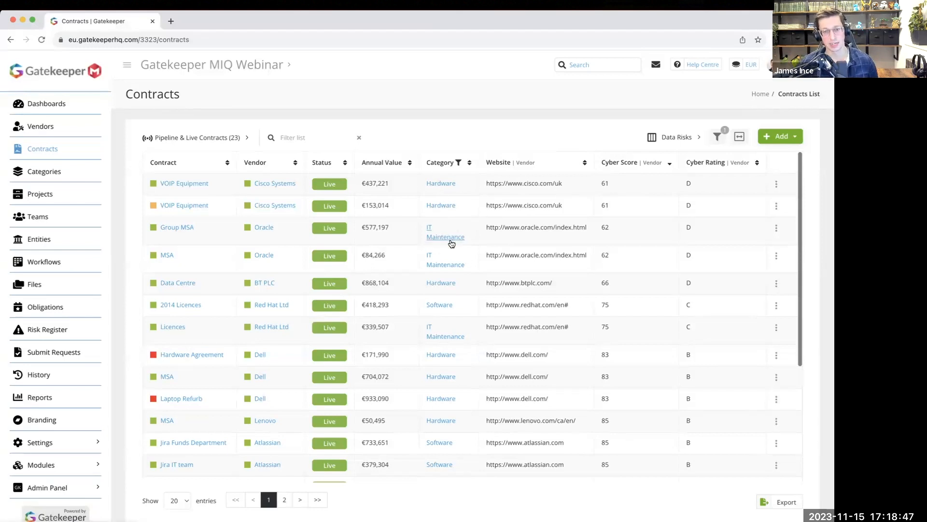
left_click(678, 138)
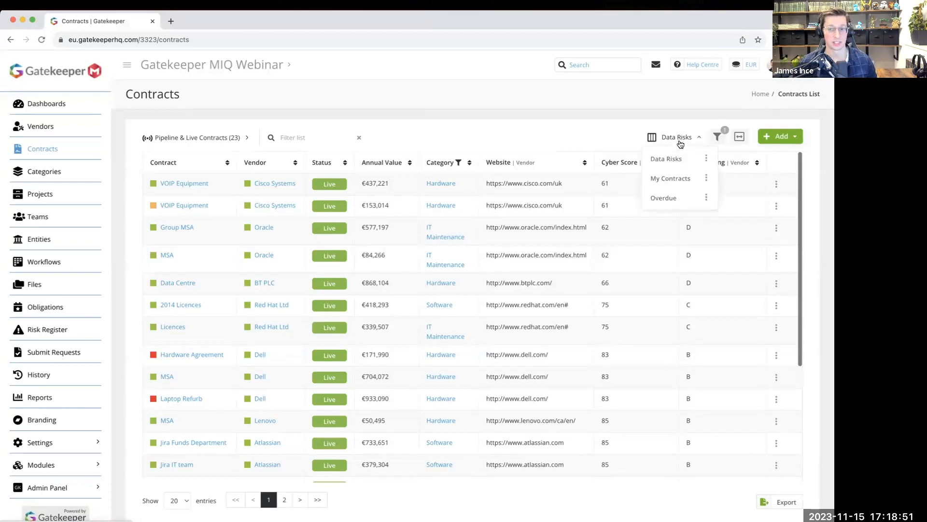
left_click(573, 143)
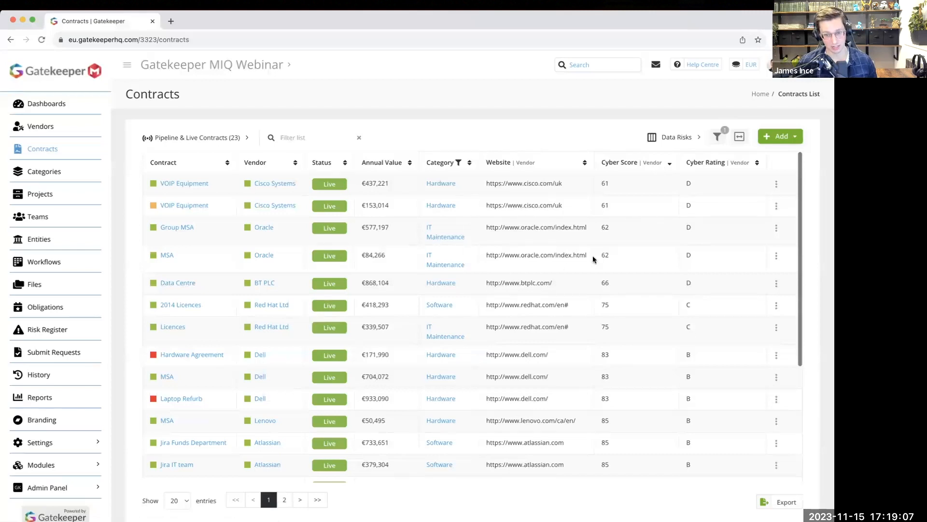
left_click_drag(608, 226, 605, 227)
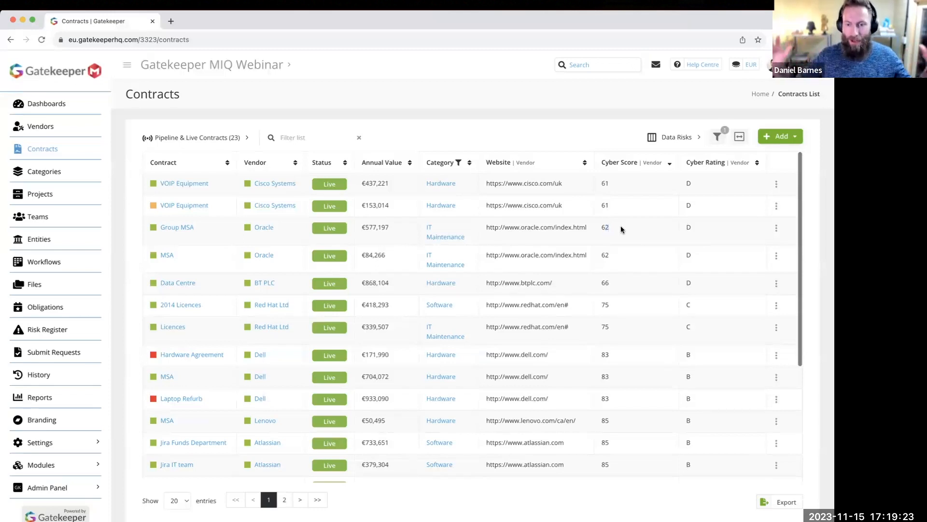
left_click(621, 226)
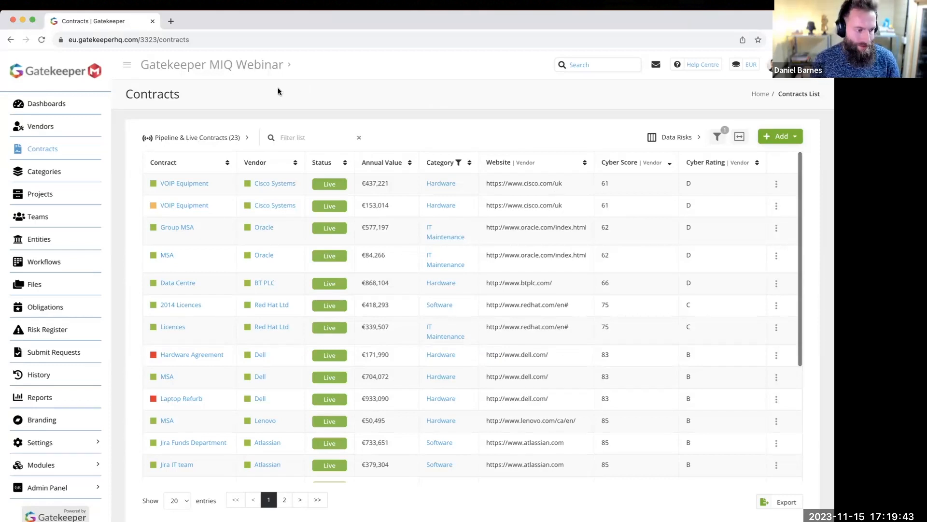
Open the bookmarked MIQ Lite Tenant in a new browser tab and display its vendors list
left_click(172, 21)
left_click(338, 56)
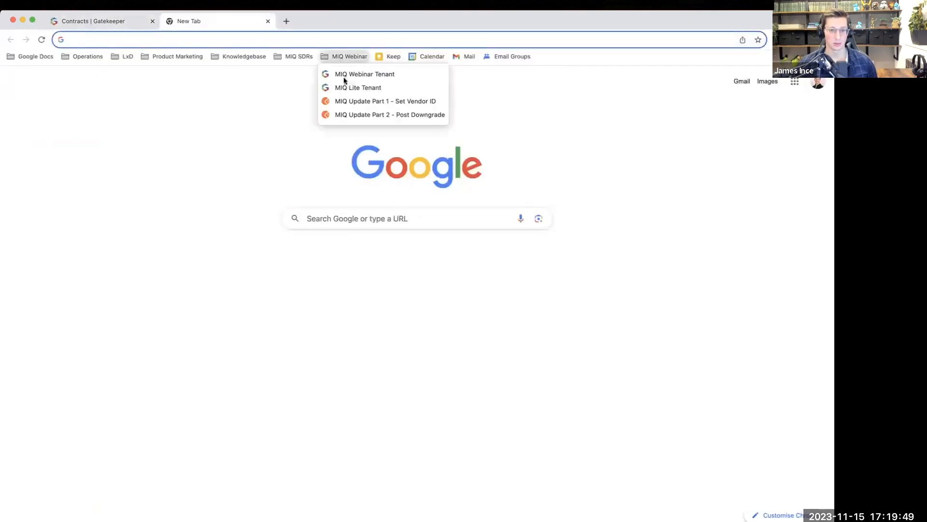
left_click(349, 86)
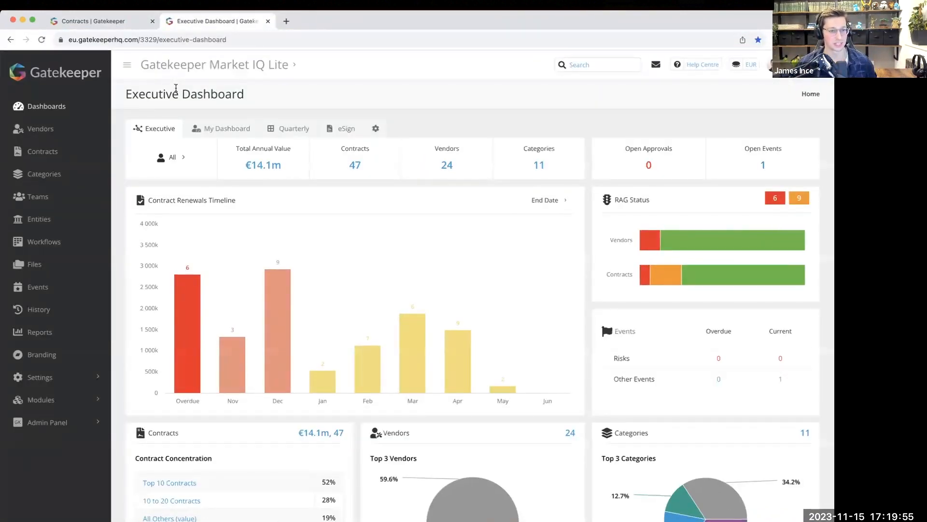
left_click(83, 129)
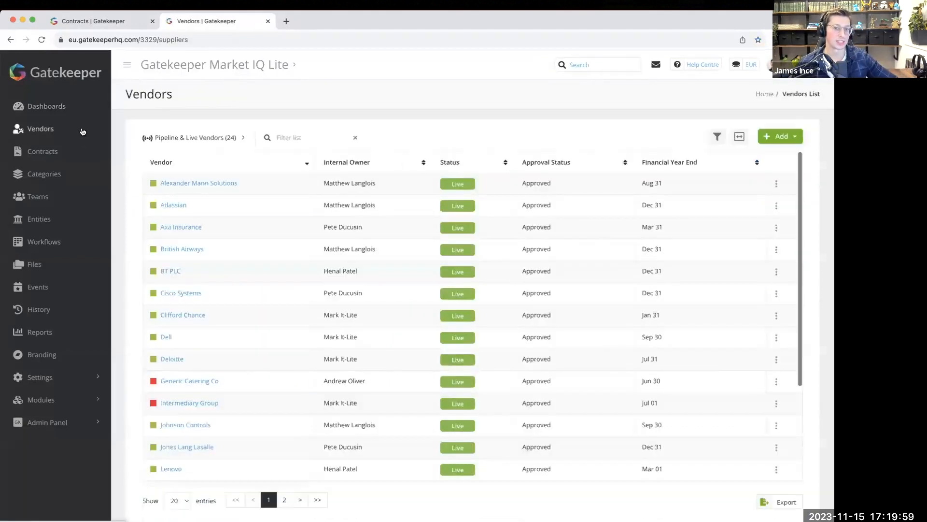
Open the Atlassian vendor record and view its Market IQ dashboard
left_click(172, 211)
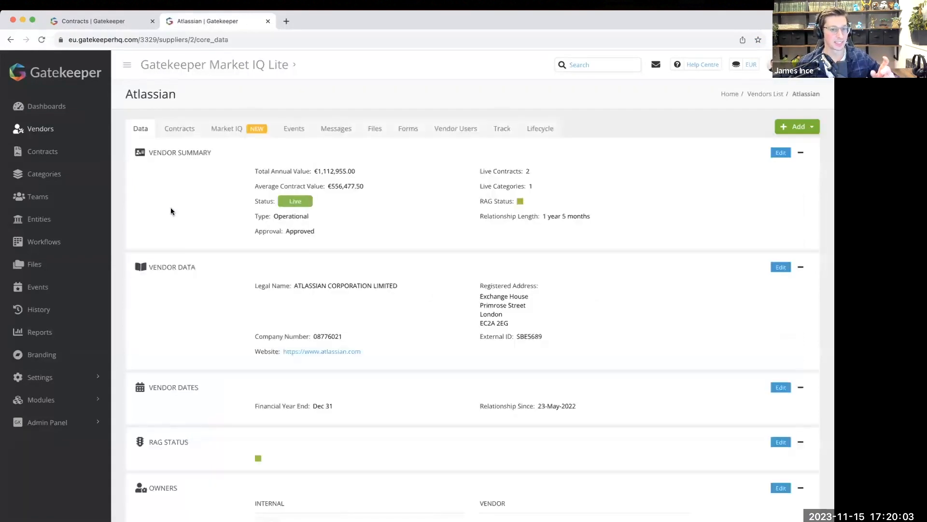
left_click(246, 134)
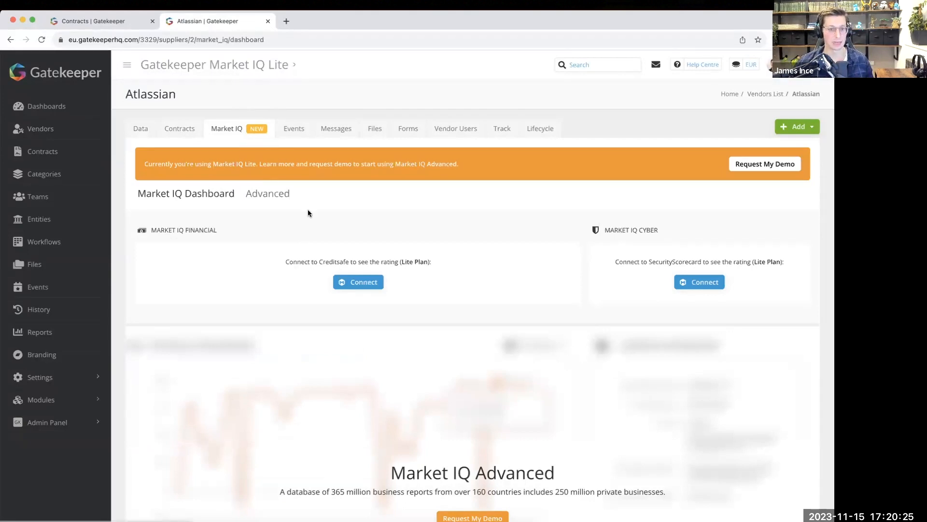
scroll(308, 213, "down", 2)
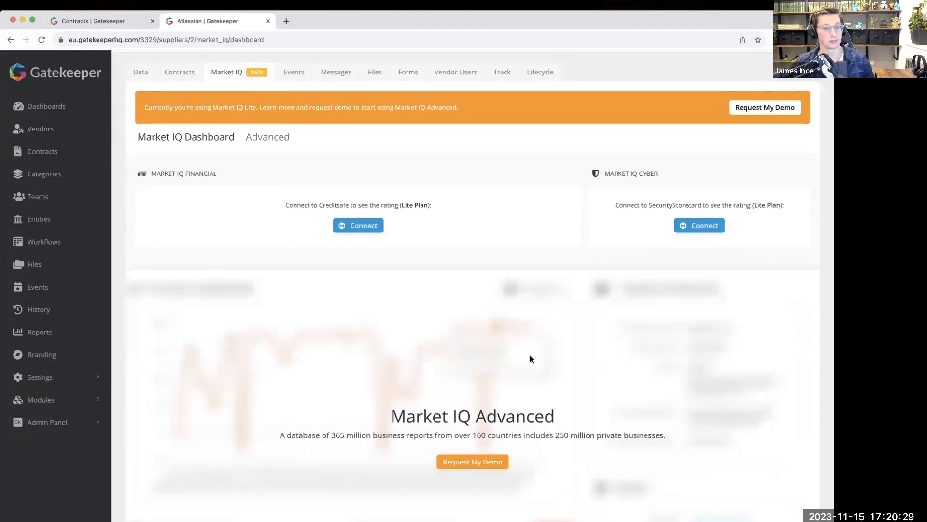
scroll(411, 297, "up", 2)
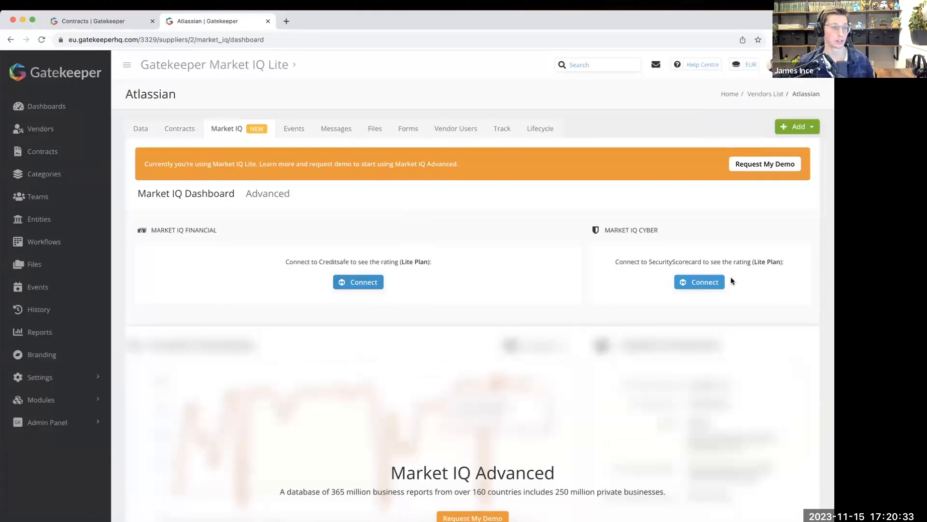
Connect Atlassian to Creditsafe by setting the country to United Kingdom, finding the matching company and applying it
left_click(364, 285)
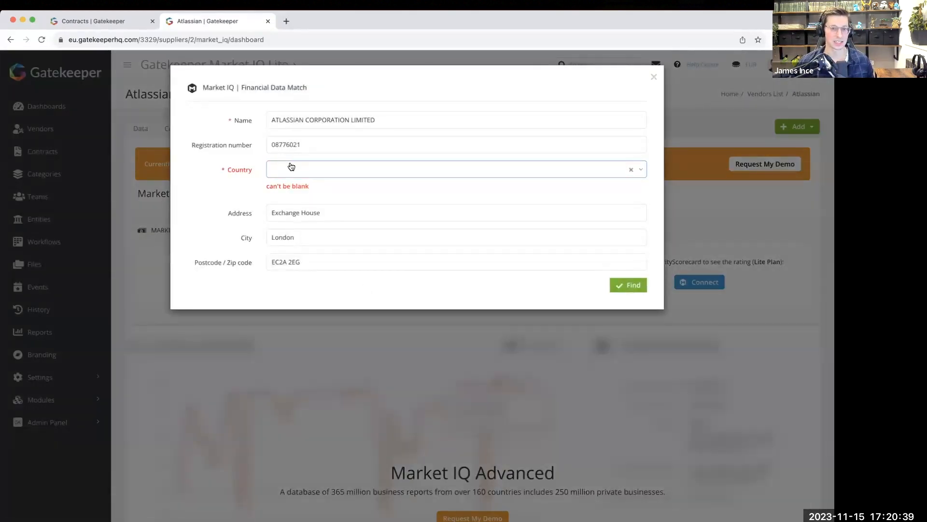
left_click(291, 166)
type("unir")
key("BackSpace")
type("ted")
key("Down")
key("Down")
key("Return")
left_click(229, 186)
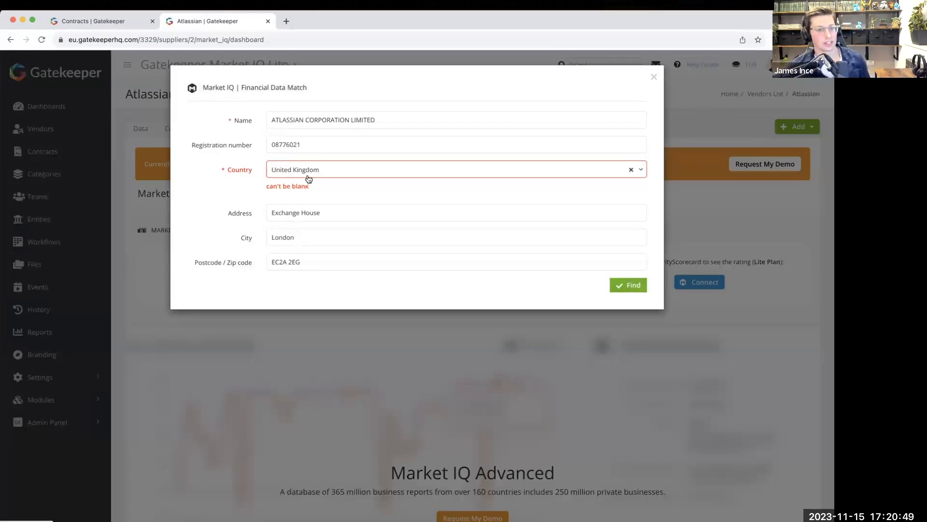
left_click(315, 145)
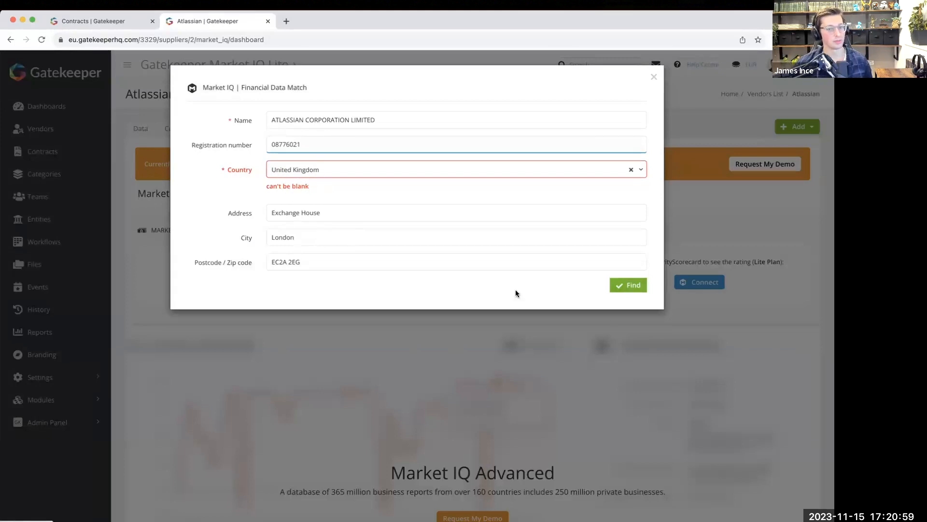
left_click(639, 285)
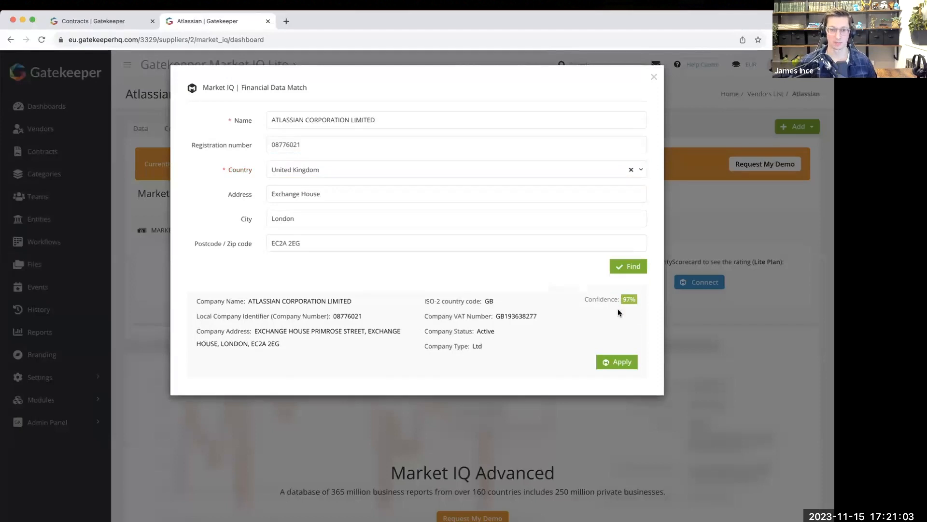
left_click(610, 364)
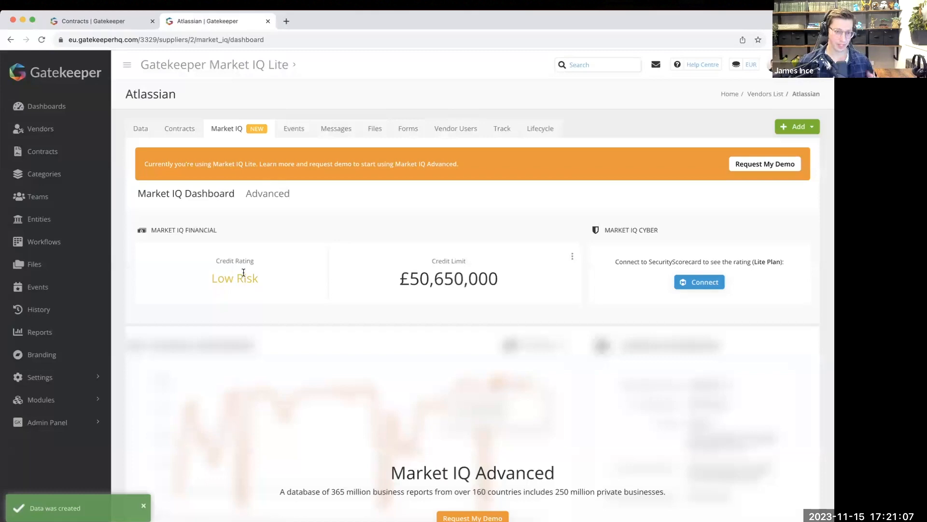
Review Atlassian's credit rating and credit limit under Market IQ Financial
left_click_drag(211, 279, 261, 283)
left_click_drag(410, 279, 496, 276)
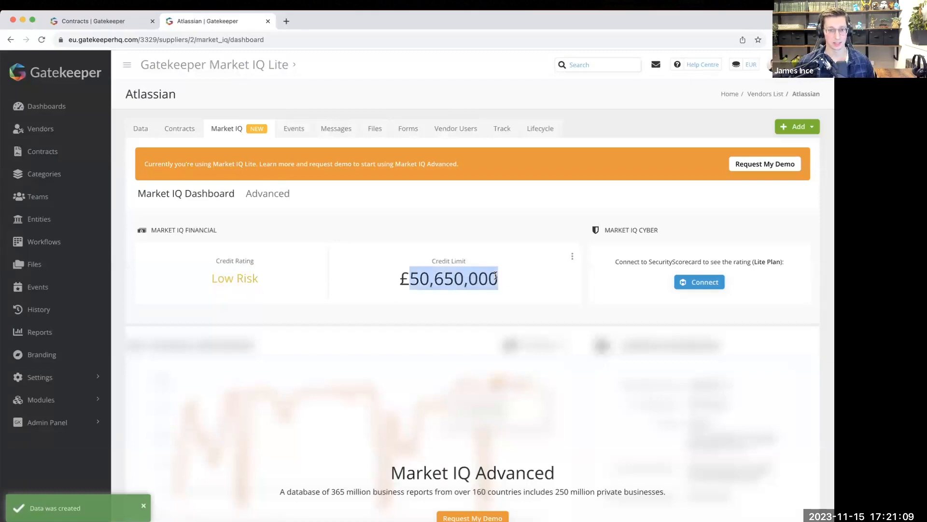
left_click(517, 274)
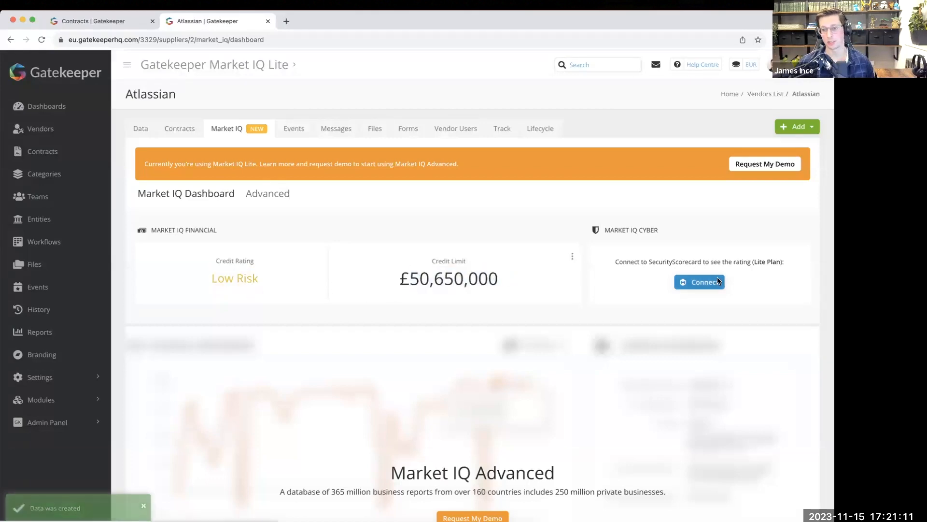
left_click(718, 280)
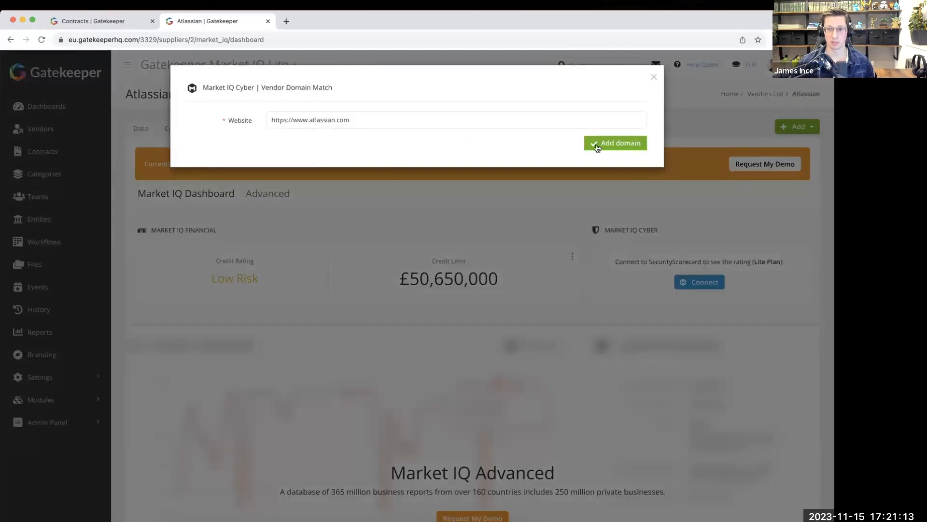
left_click(597, 143)
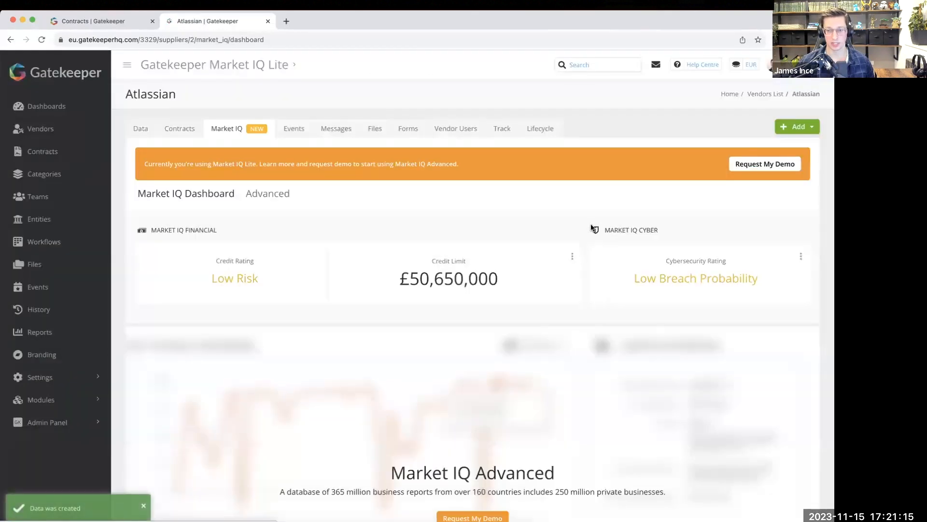
scroll(593, 228, "down", 2)
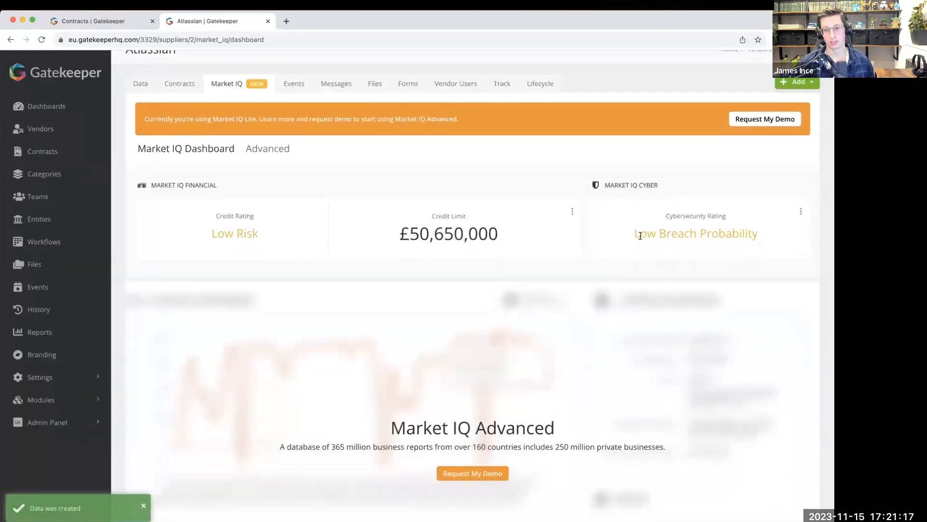
left_click_drag(641, 236, 764, 234)
scroll(764, 234, "down", 1)
left_click(691, 180)
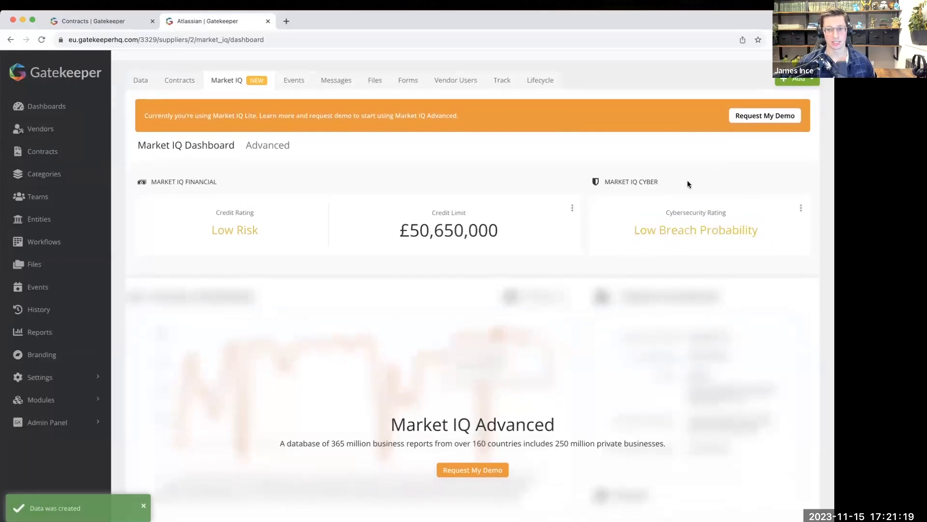
scroll(677, 179, "up", 2)
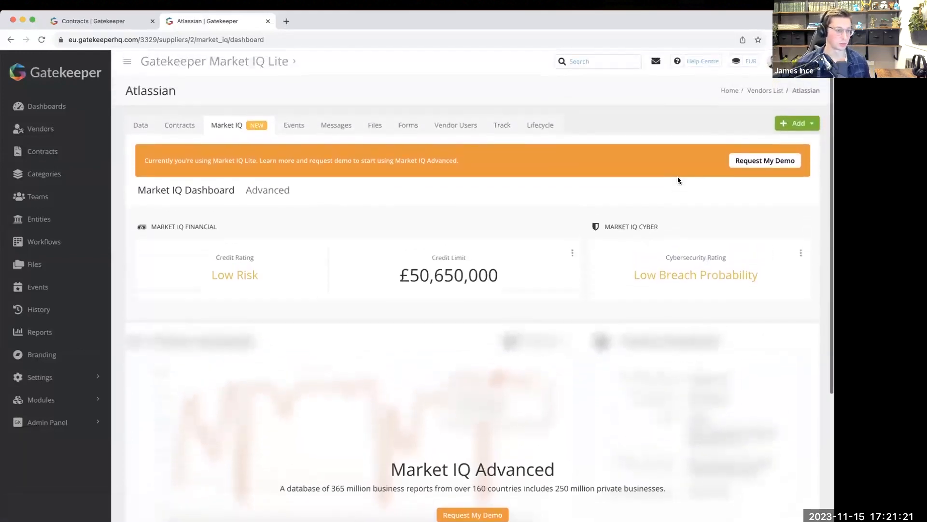
left_click_drag(210, 277, 253, 283)
left_click(356, 206)
scroll(355, 201, "up", 1)
scroll(356, 201, "down", 1)
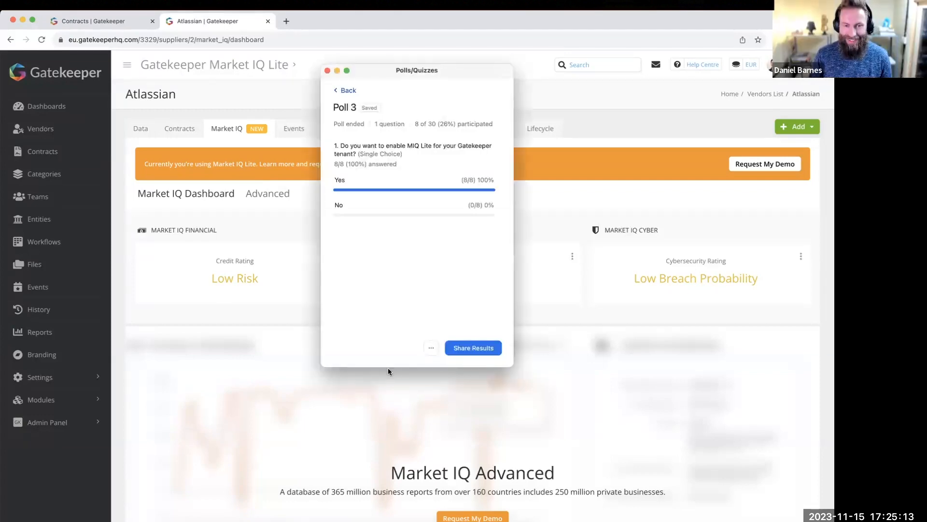
Move the poll results window out of view and close the Market IQ Lite tab to return to the contracts list
left_click_drag(396, 73, 1, 87)
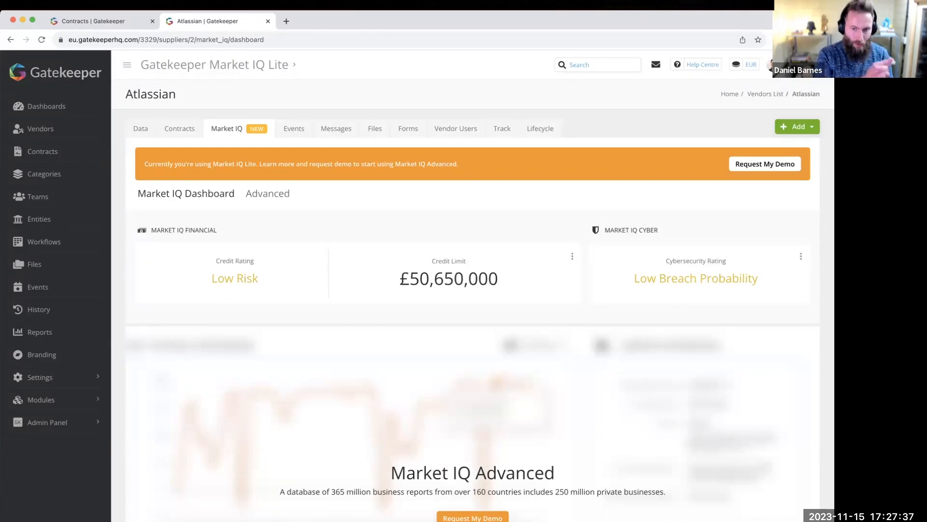
left_click(267, 22)
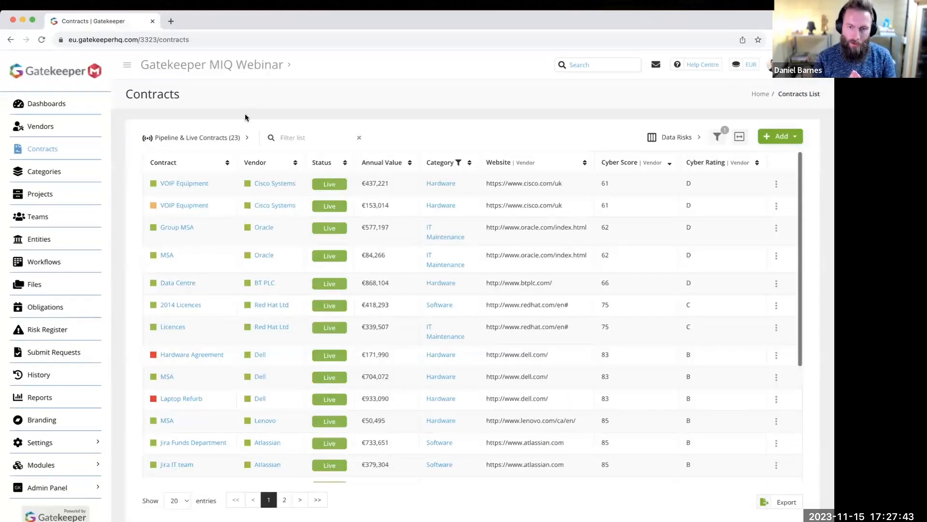
Open the Atlassian vendor record and show its Market IQ Screen section for compliance risk
left_click(71, 133)
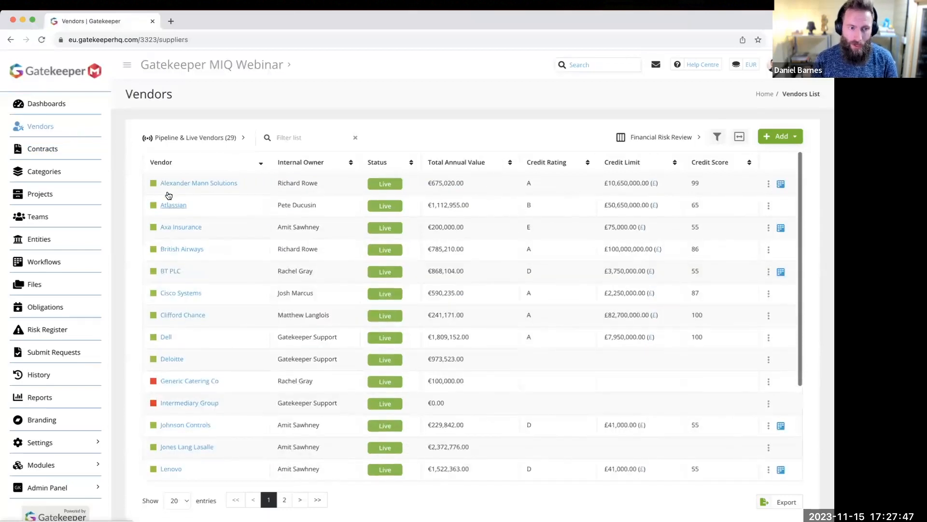
left_click(174, 206)
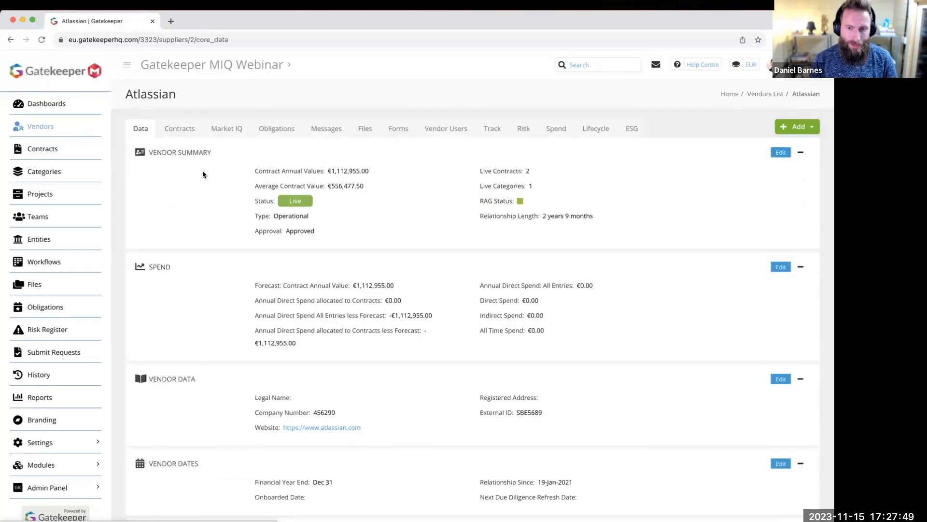
left_click(240, 129)
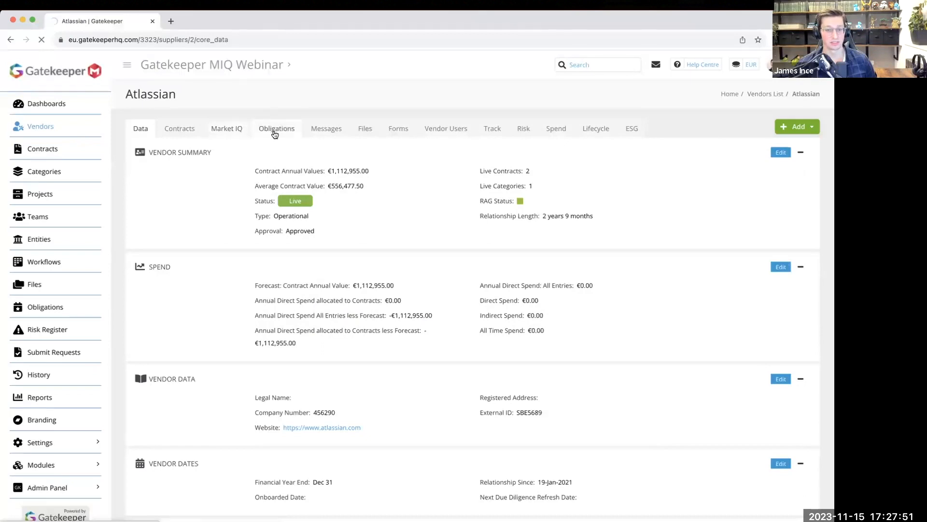
left_click(358, 283)
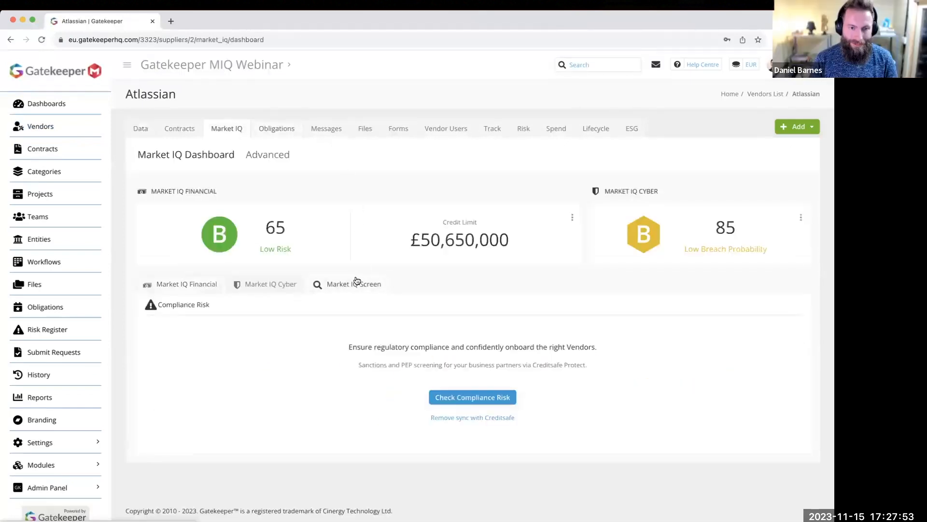
Check Atlassian's compliance risk in Creditsafe, review the compliance alerts for the company and its directors, and open Creditsafe Protect
left_click(458, 397)
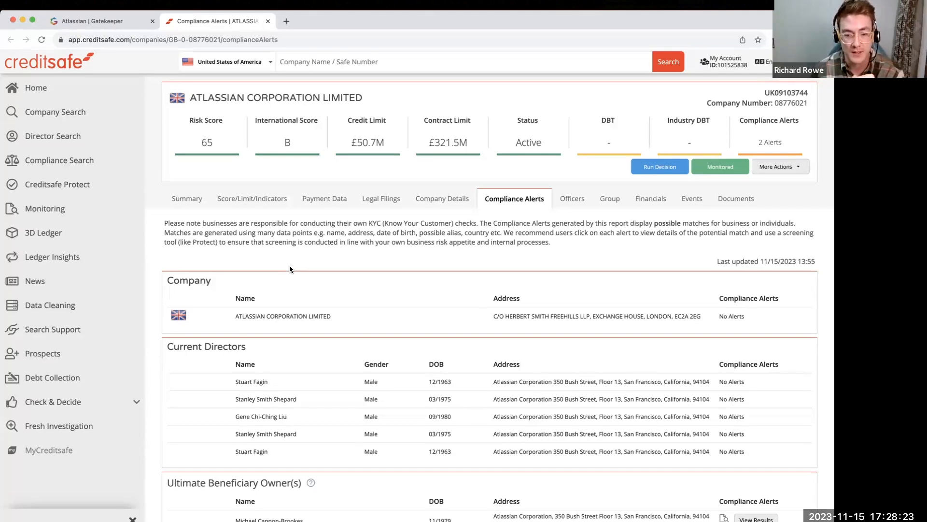
scroll(288, 265, "down", 1)
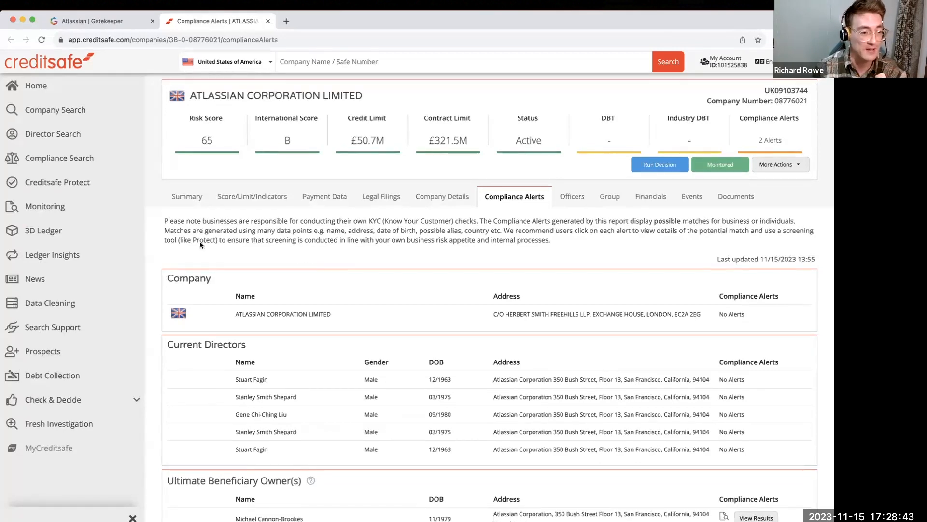
left_click(85, 187)
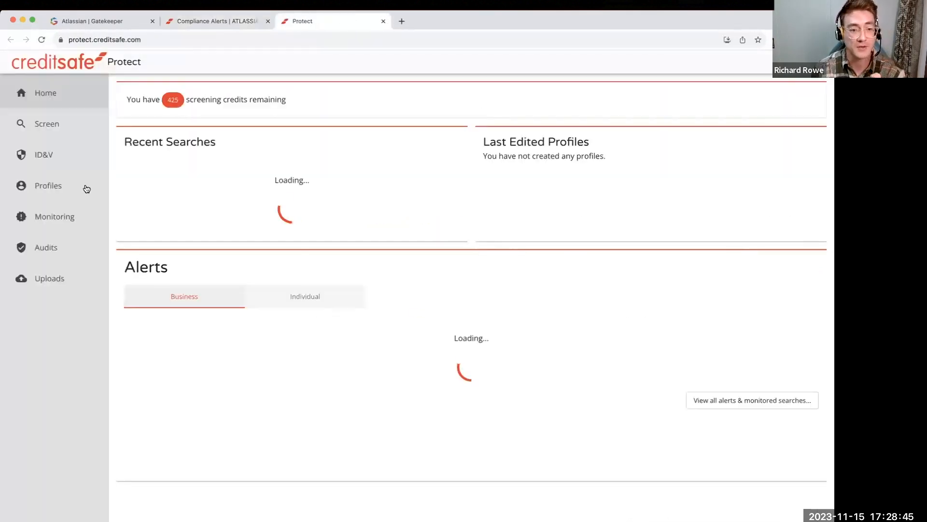